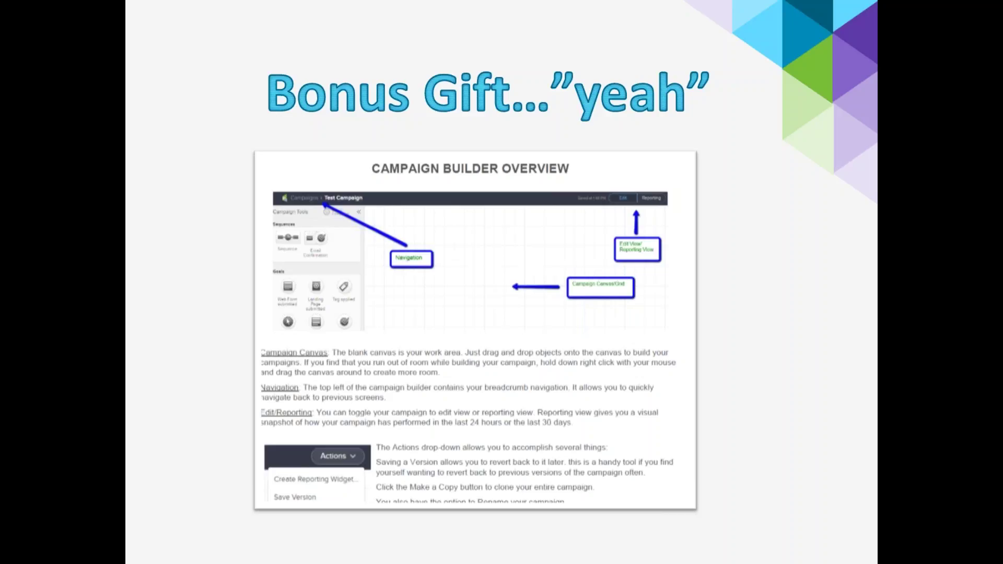
Advance the slideshow to the '2 Ingredients' slide
click(432, 238)
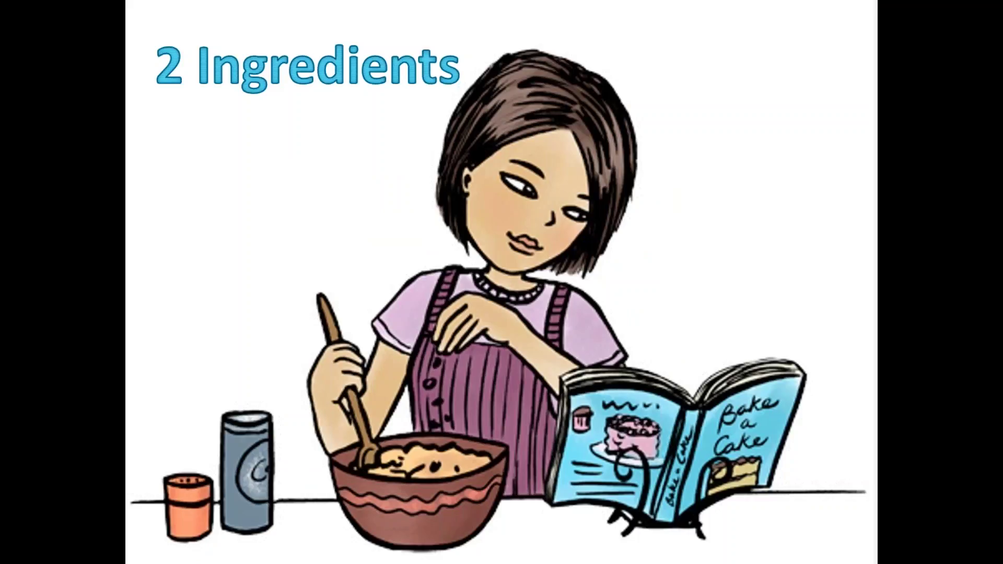
Step through the Ingredient 1, goal types, Ingredient 2 and goal-to-sequence diagram slides
key(Right)
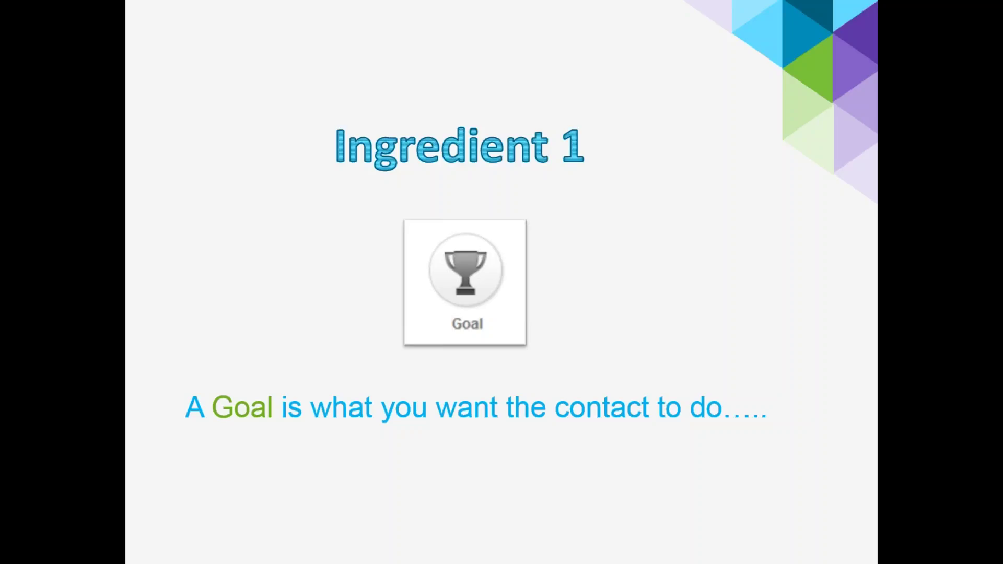
key(Right)
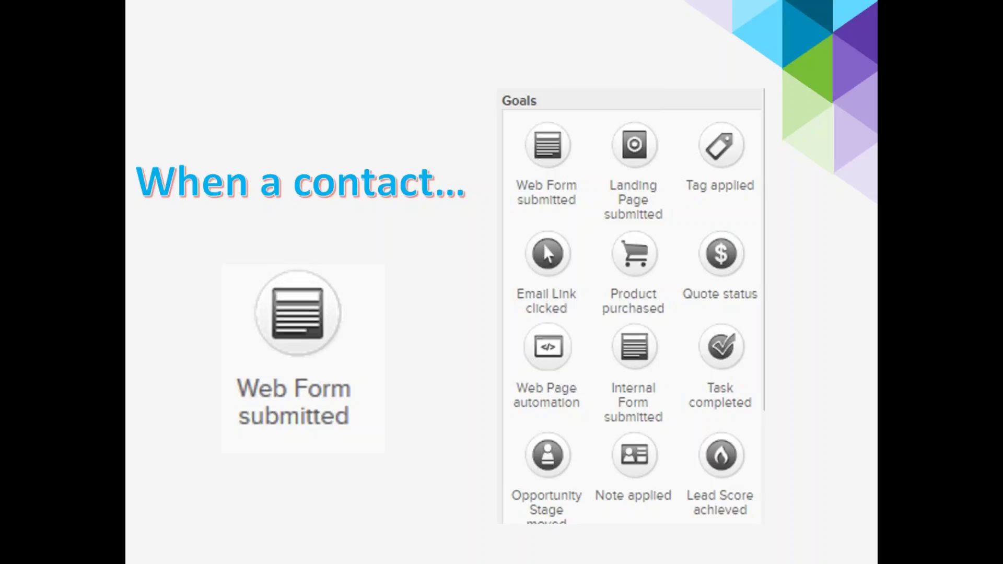
key(Right)
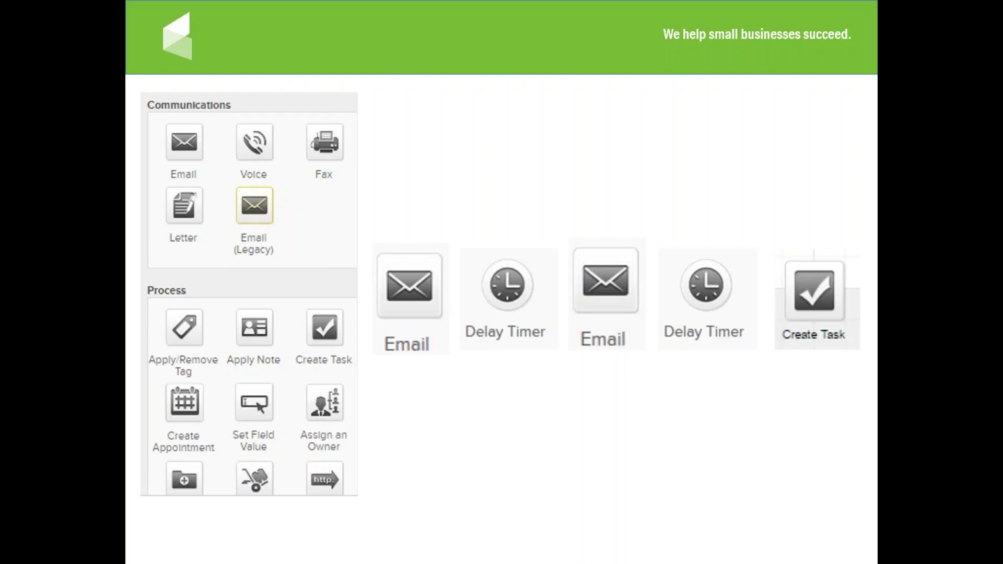
key(Right)
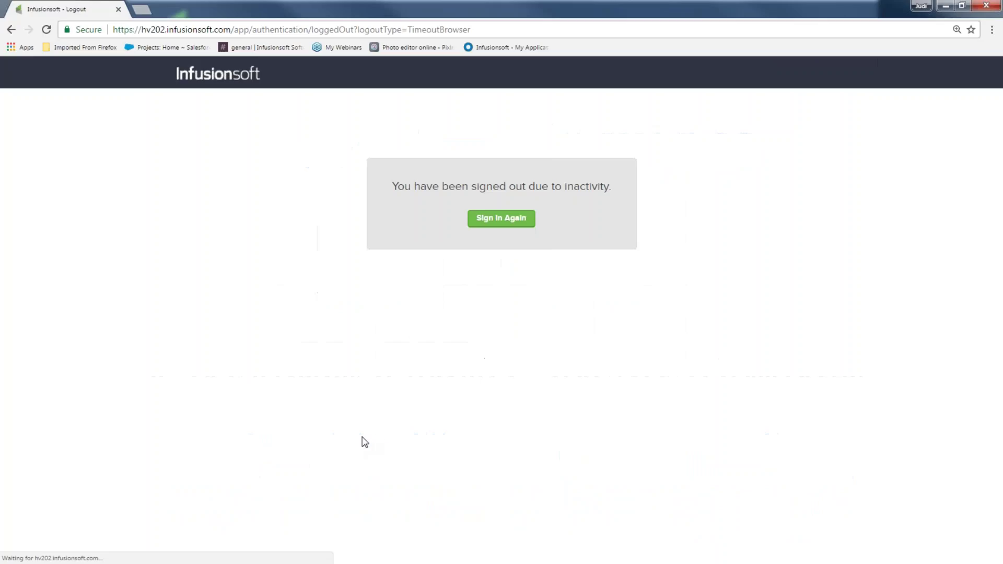
Sign in again with the saved credentials and log in as the admin user
click(501, 218)
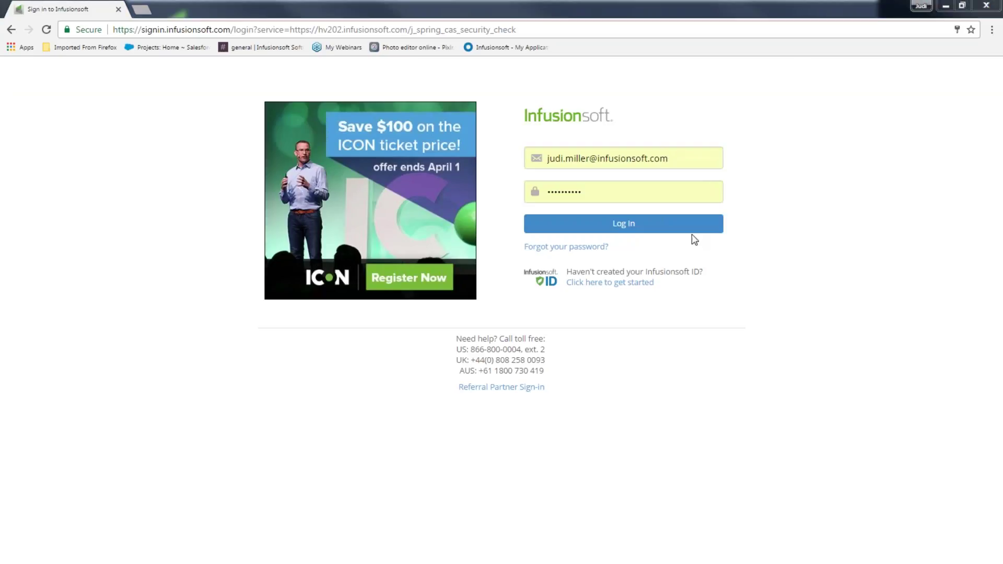
click(662, 228)
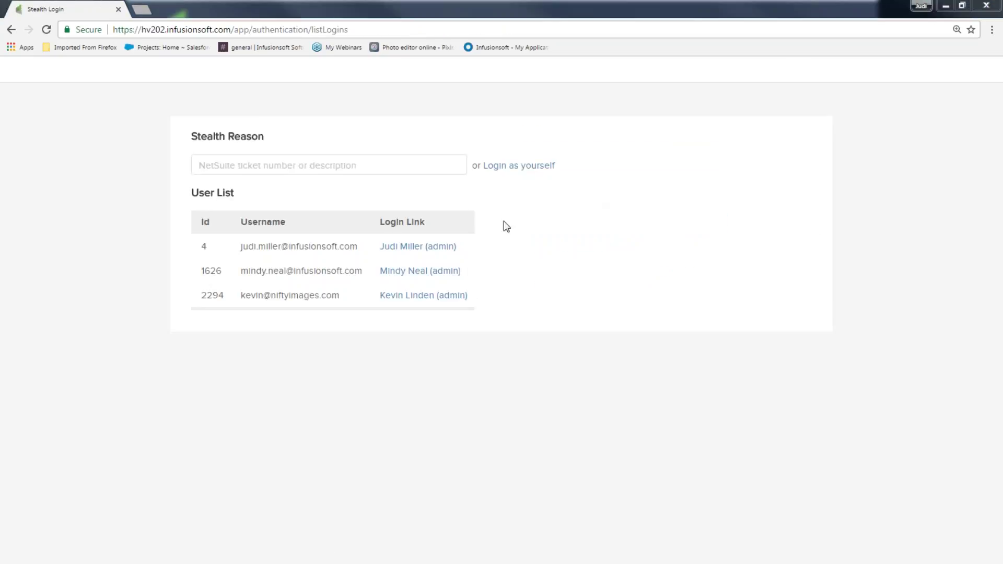
click(446, 248)
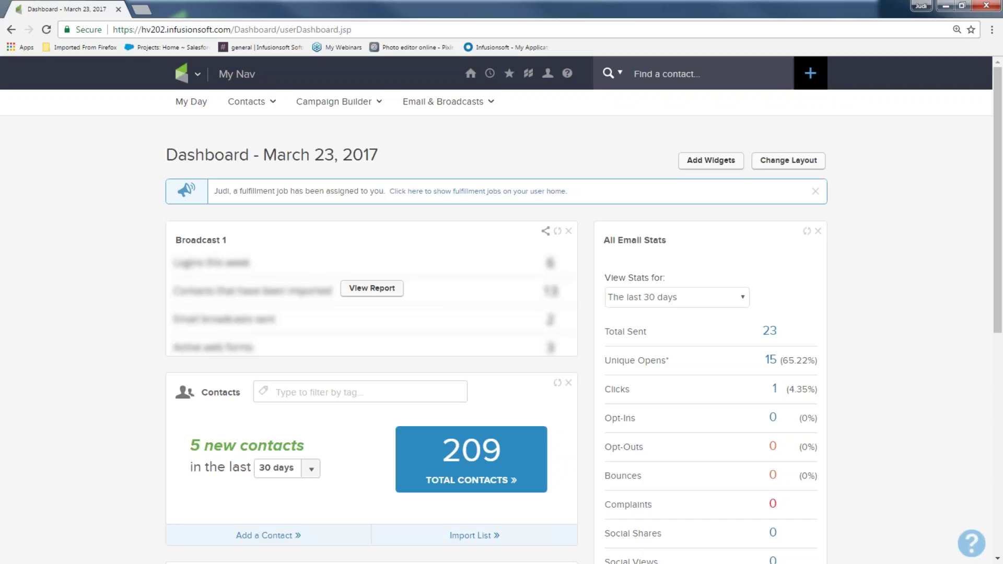
Go to Marketing > Campaign Builder from the main navigation menu
click(187, 76)
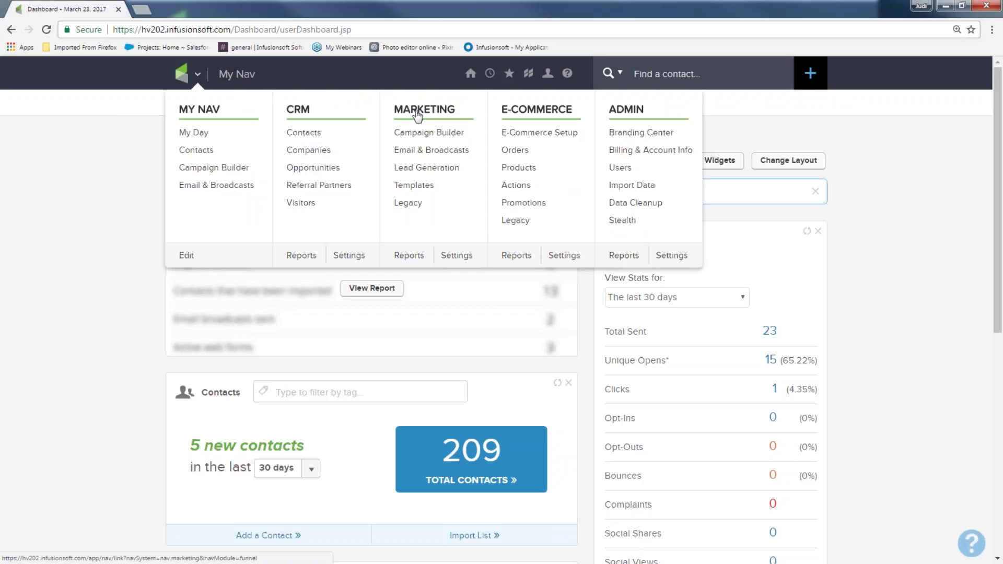
click(427, 136)
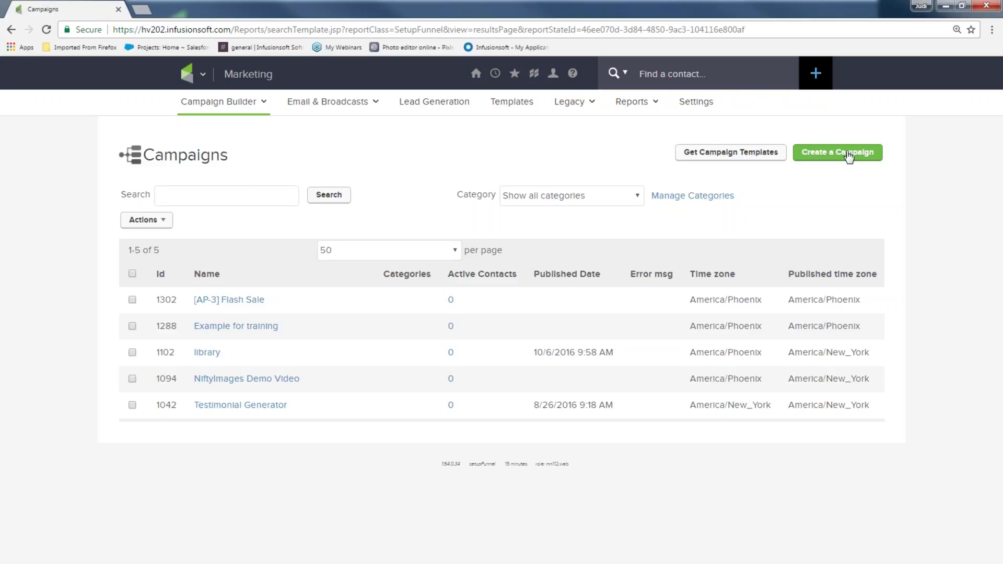
Create a new campaign named 'Sign up for special offers' and save it
click(834, 153)
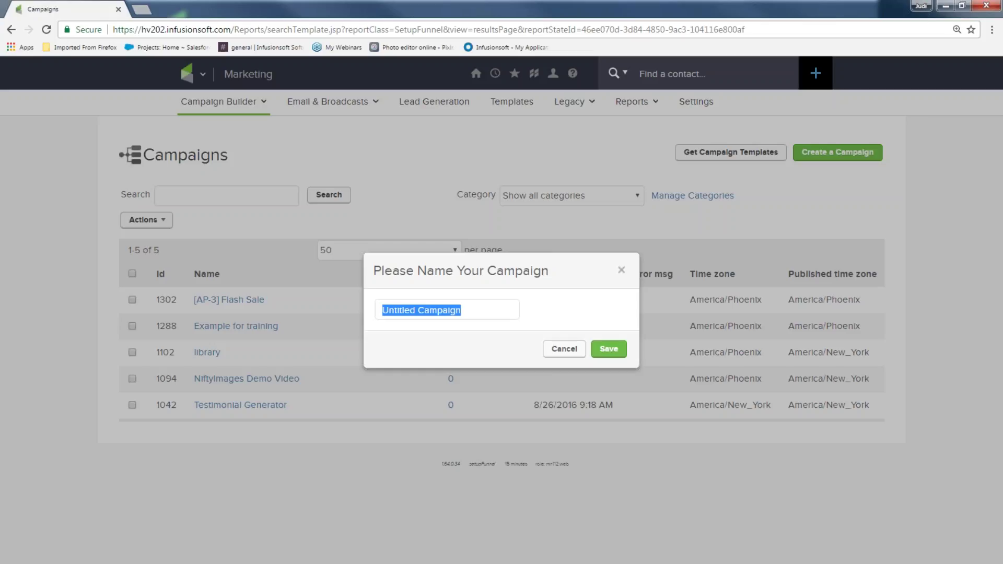
text(Sign up for)
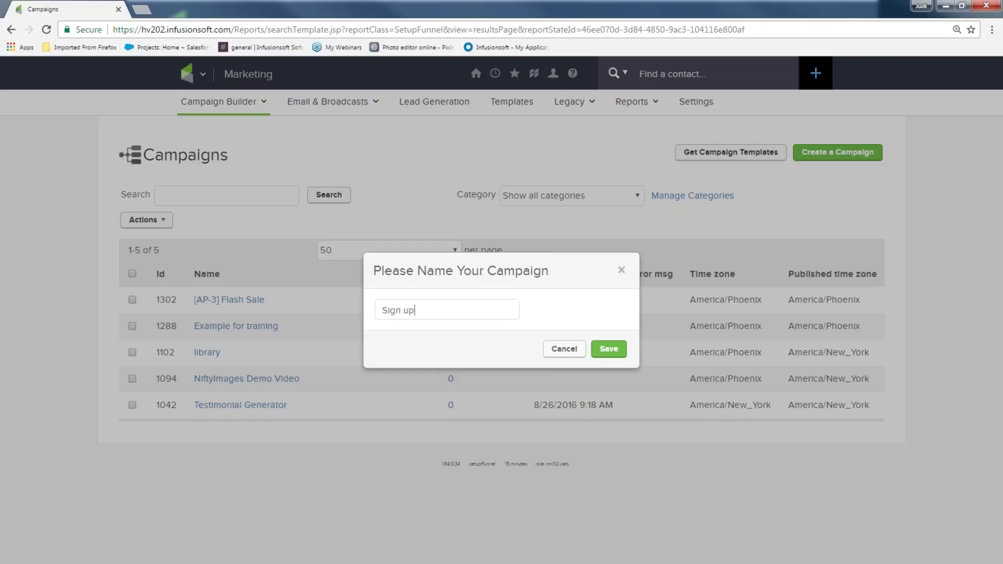
text( special offers)
click(609, 349)
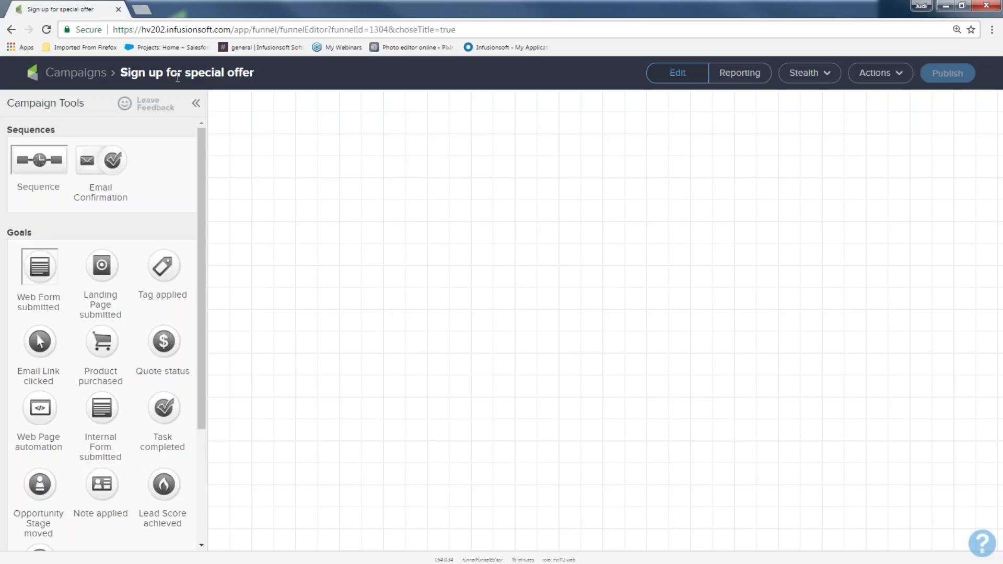
Place a Web Form submitted goal on the canvas and label it 'offer sign up'
click(870, 74)
drag(31, 233, 7, 226)
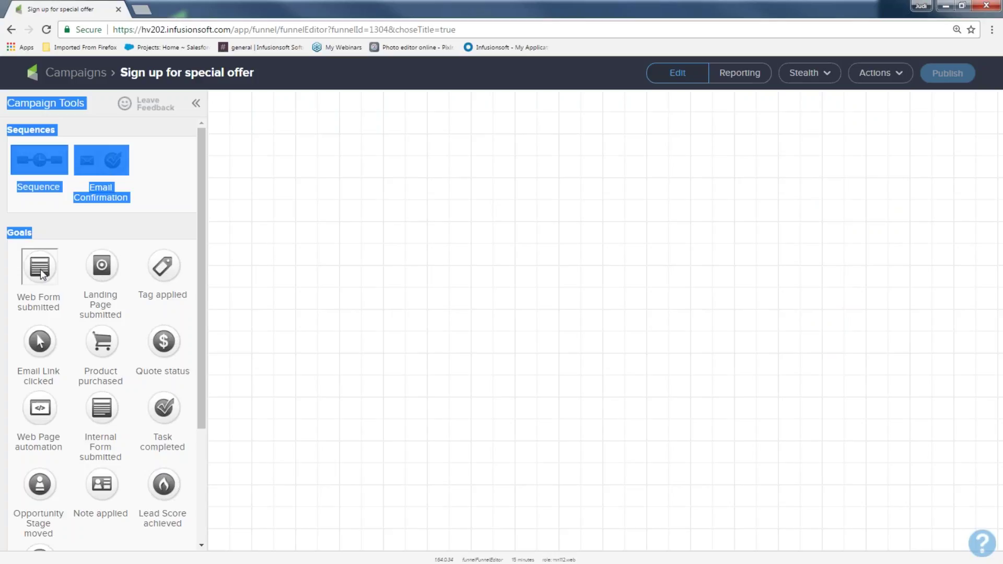
drag(32, 276, 276, 228)
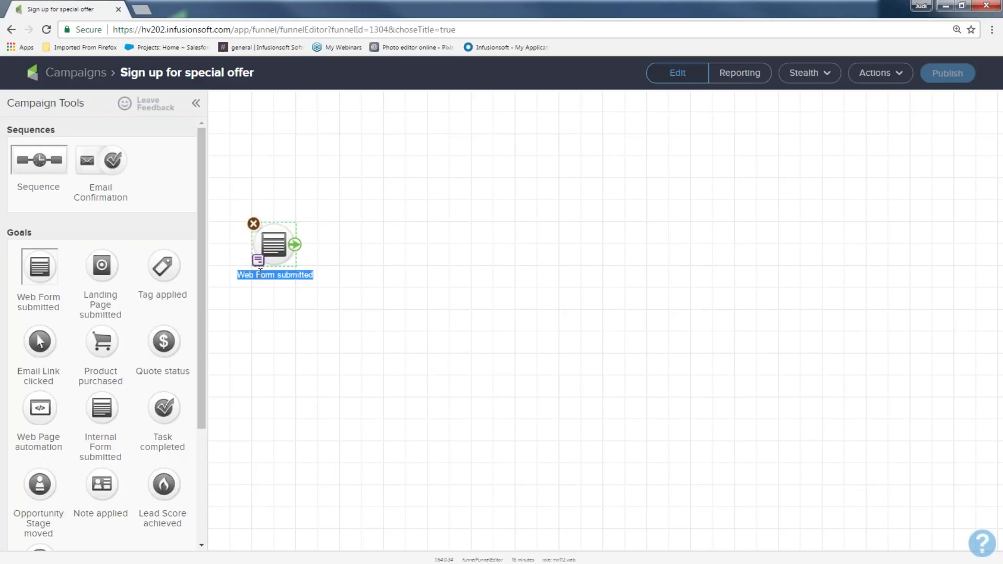
text(offer sign up)
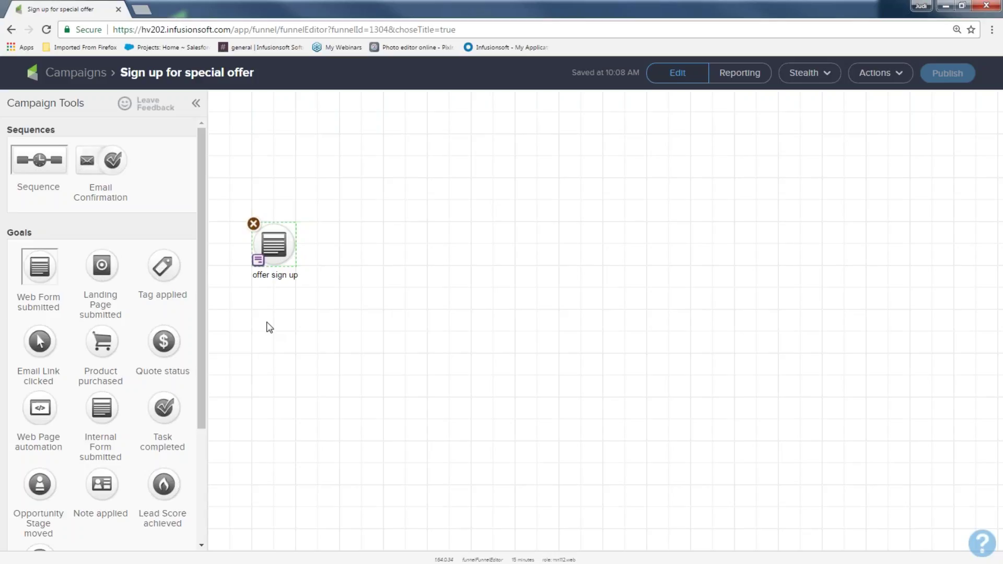
Zoom the page to 125% and drop a Sequence to the right of the 'offer sign up' goal
drag(237, 180, 313, 314)
key(ctrl+plus)
key(ctrl+plus)
drag(263, 202, 353, 345)
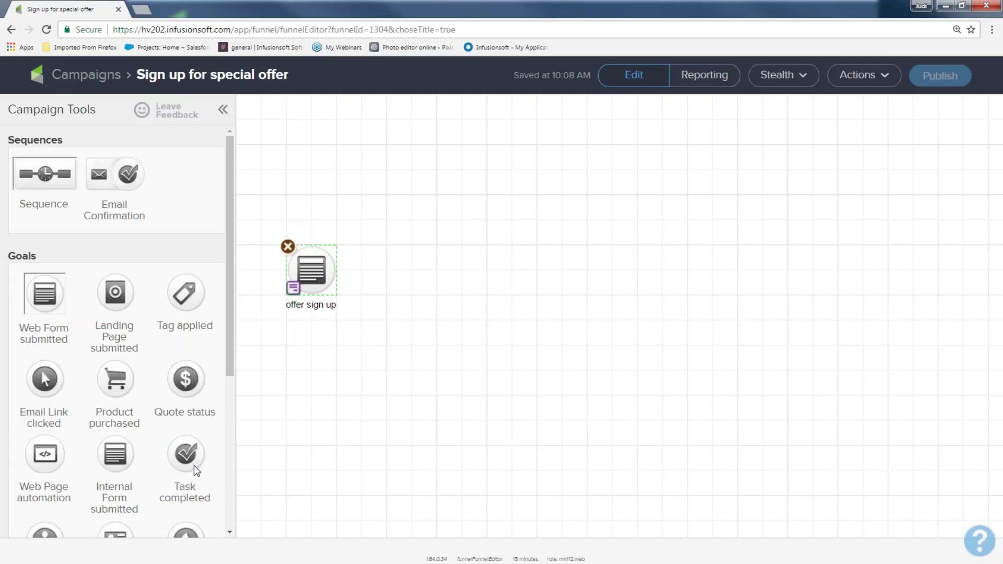
drag(65, 144, 6, 139)
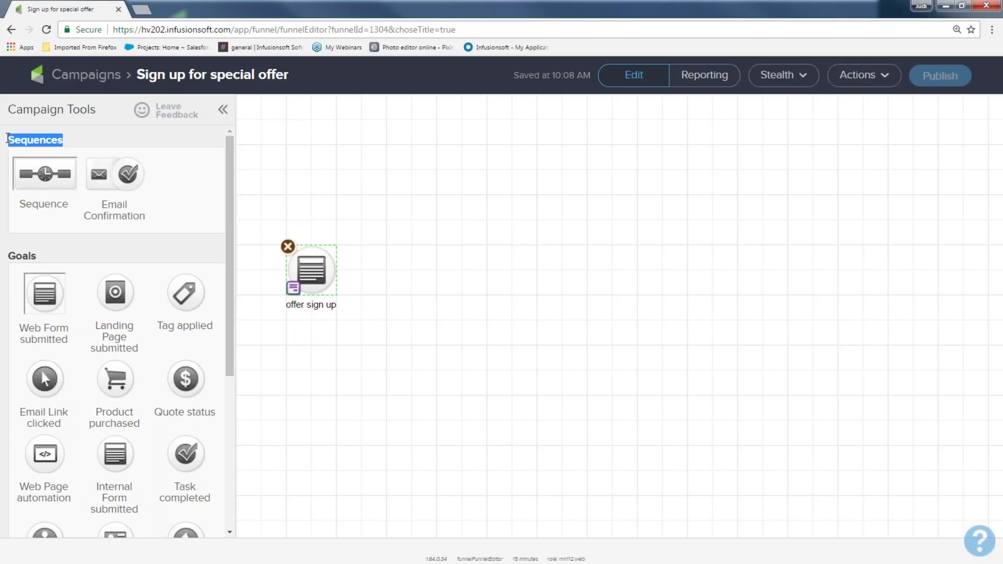
drag(37, 175, 393, 269)
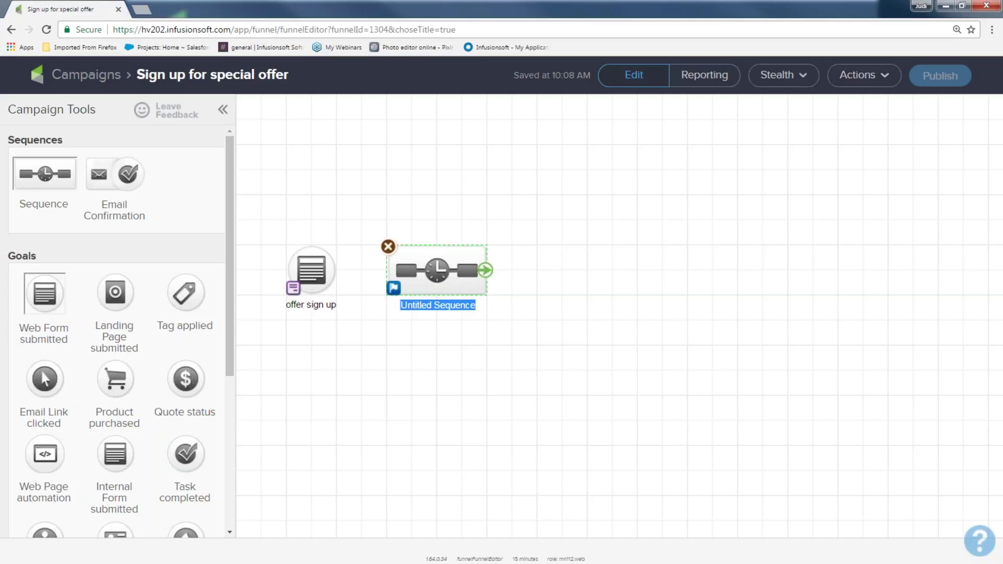
Name the sequence 'deliver offer and more' and select the goal and sequence nodes
text(deliver offer)
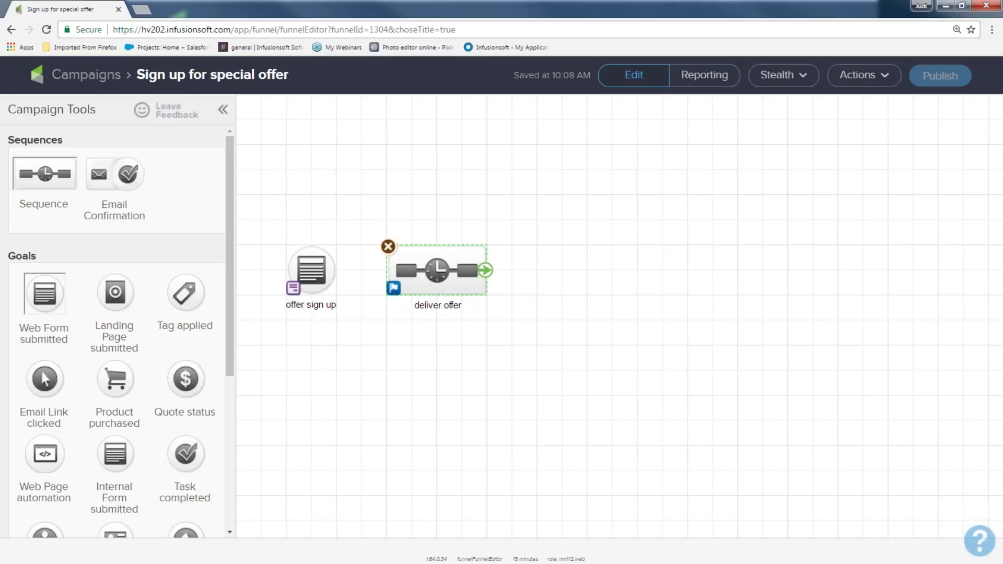
text( and more)
drag(273, 227, 341, 338)
drag(357, 223, 505, 346)
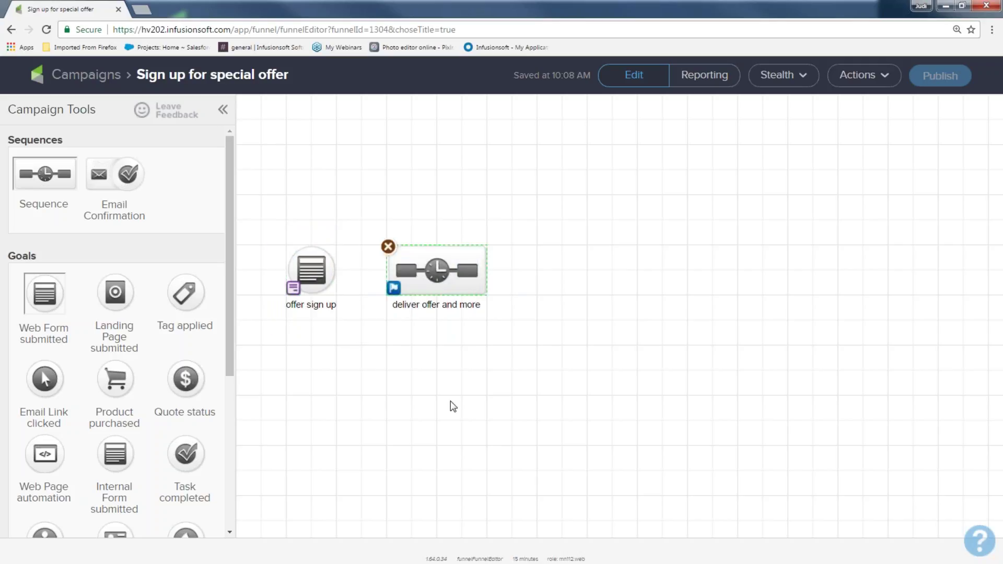
Link the 'offer sign up' goal to the 'deliver offer and more' sequence, then reselect the goal
mouse_move(334, 270)
drag(335, 270, 426, 277)
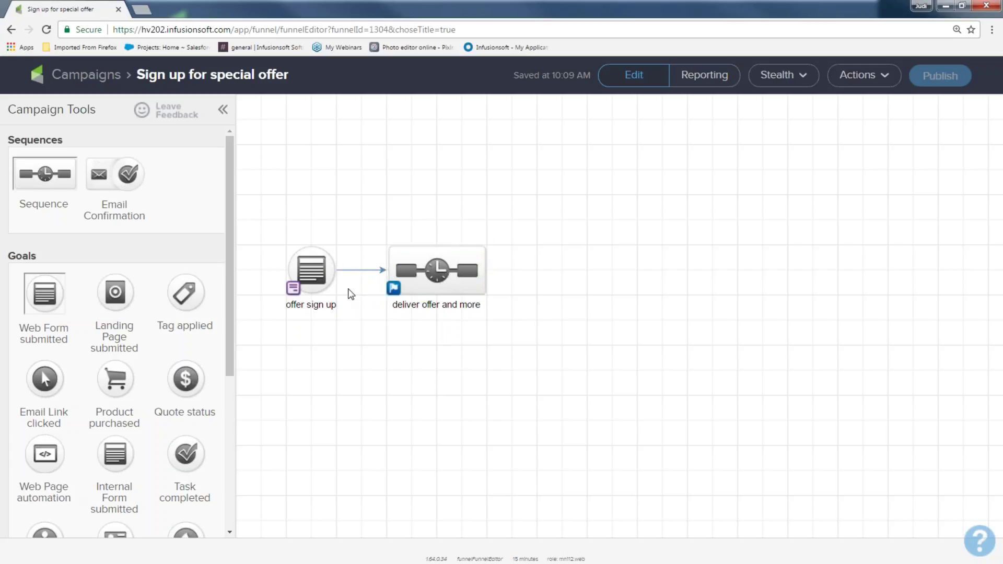
drag(277, 257, 351, 335)
drag(374, 233, 519, 361)
drag(279, 210, 514, 344)
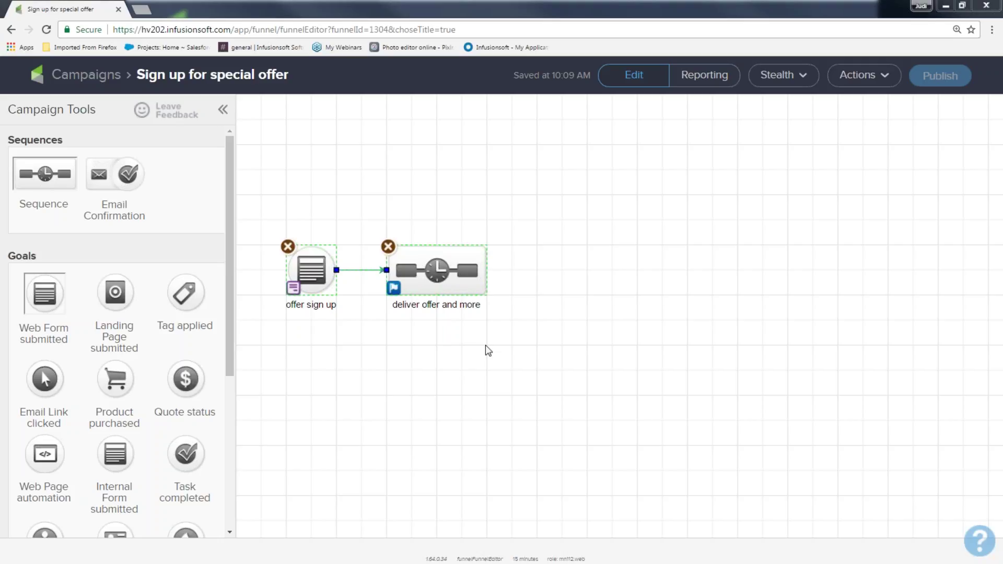
drag(275, 207, 345, 336)
mouse_move(312, 267)
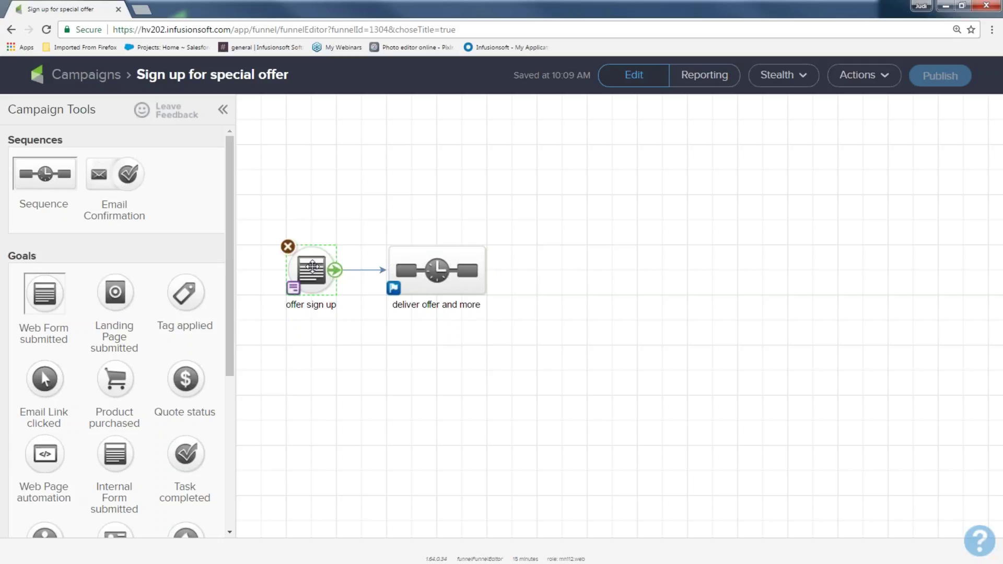
Open the 'offer sign up' goal's web form in the form editor
double_click(312, 267)
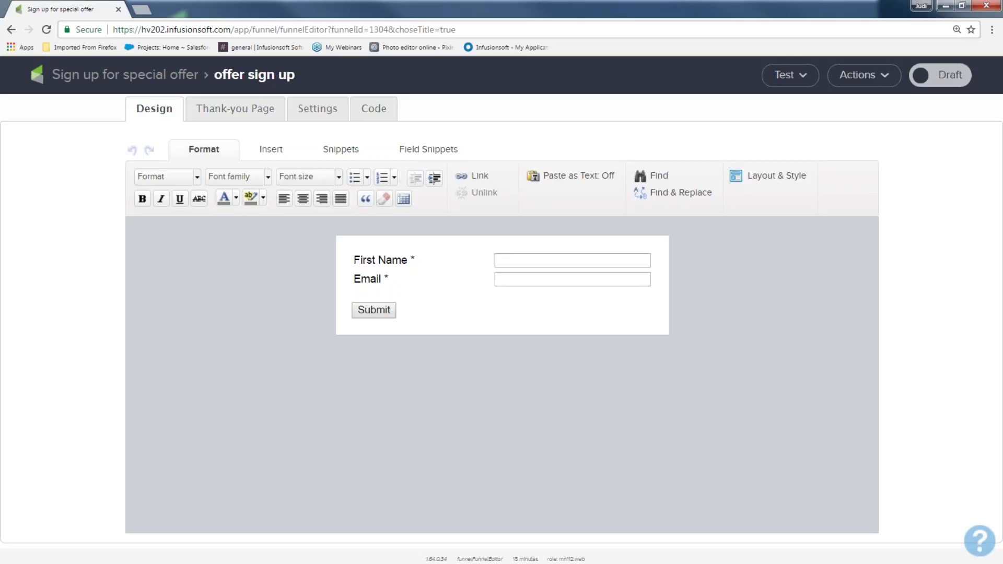
Add a 'Get my awesome offers..' title above First Name, with a spacer below it
click(339, 151)
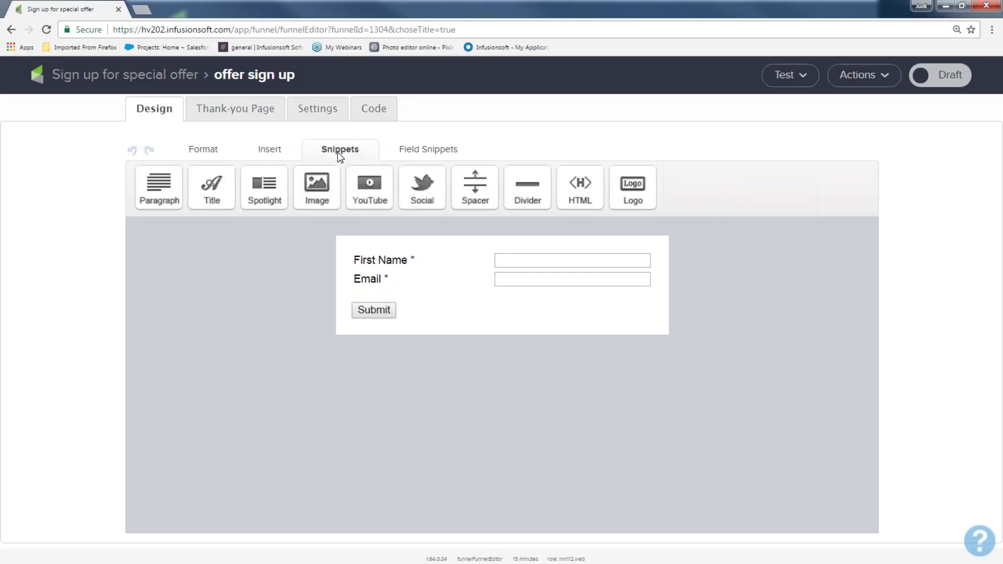
drag(212, 188, 375, 250)
drag(452, 259, 341, 249)
text(g)
key(BackSpace)
text(Get my awesome offers)
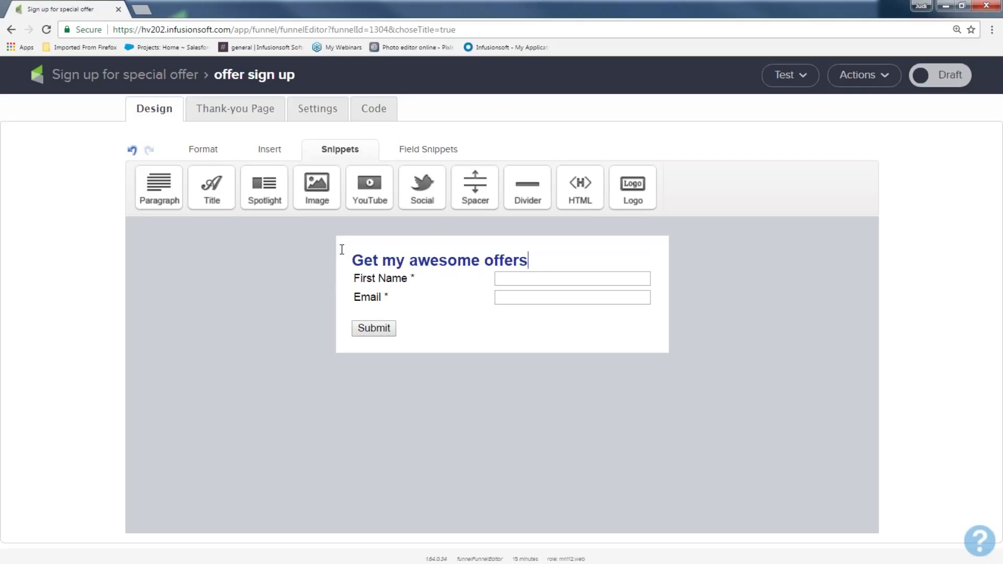
text(..)
drag(476, 184, 451, 283)
key(Return)
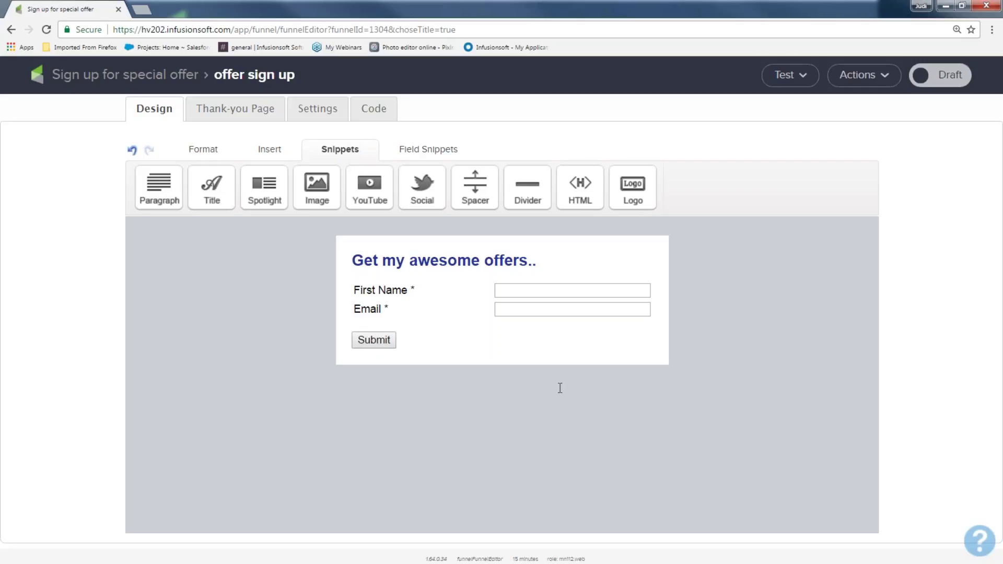
Turn on a required Last Name field in the name field settings and save
click(438, 151)
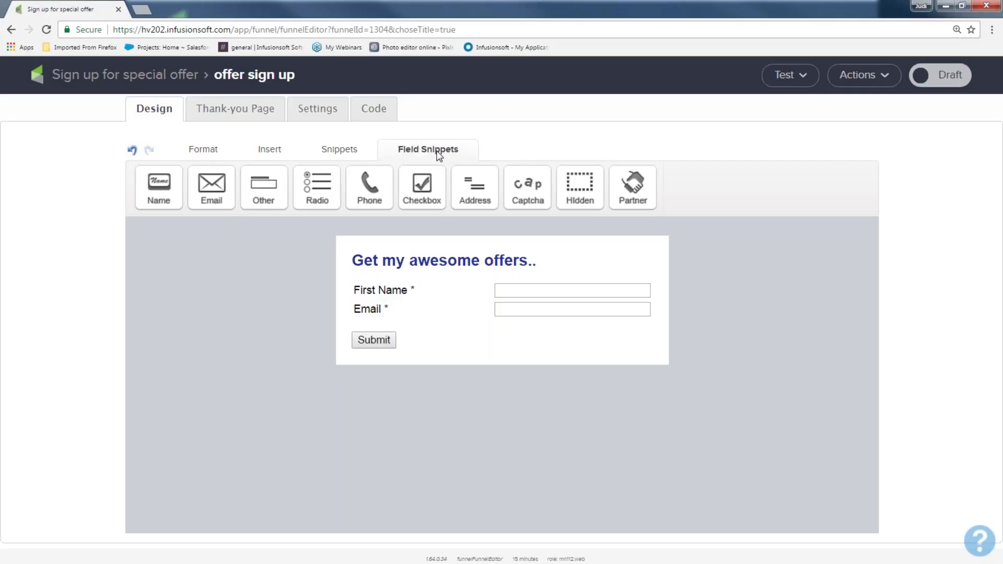
mouse_move(407, 296)
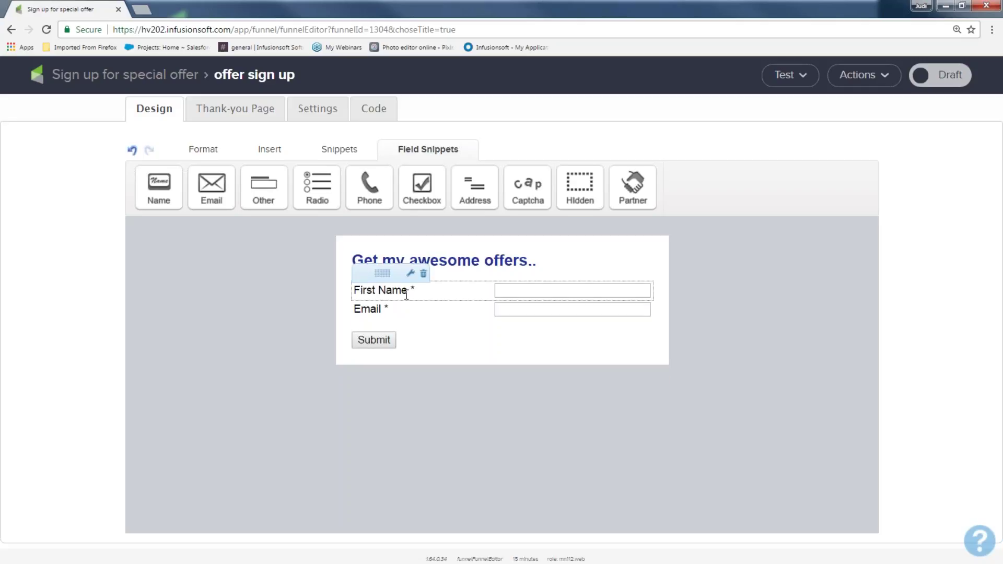
double_click(407, 295)
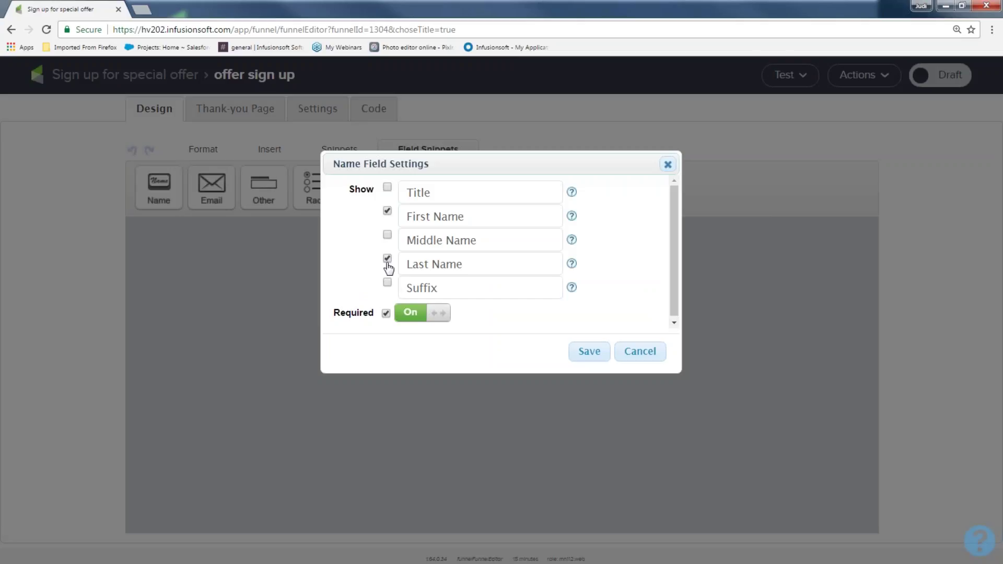
click(435, 316)
click(434, 317)
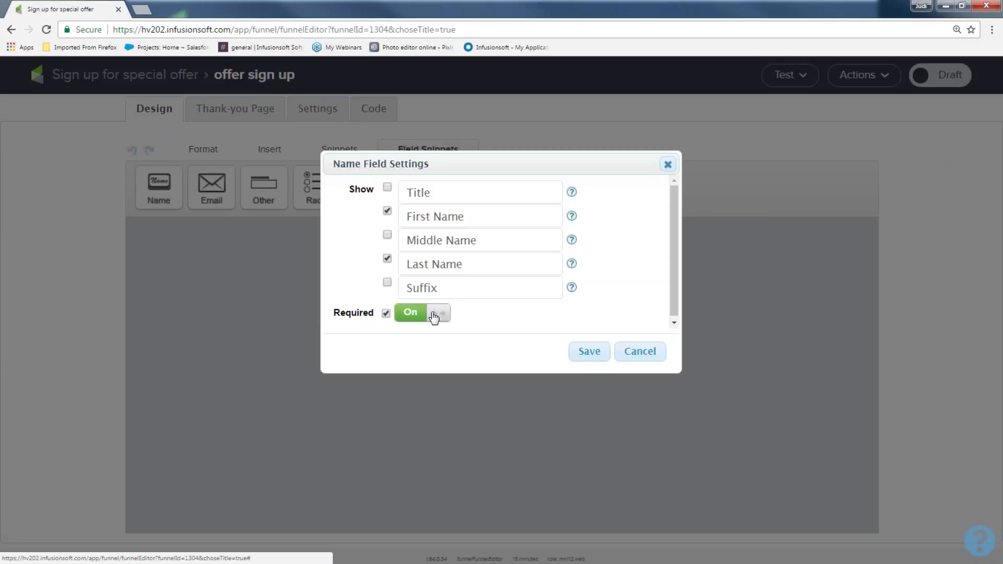
click(598, 357)
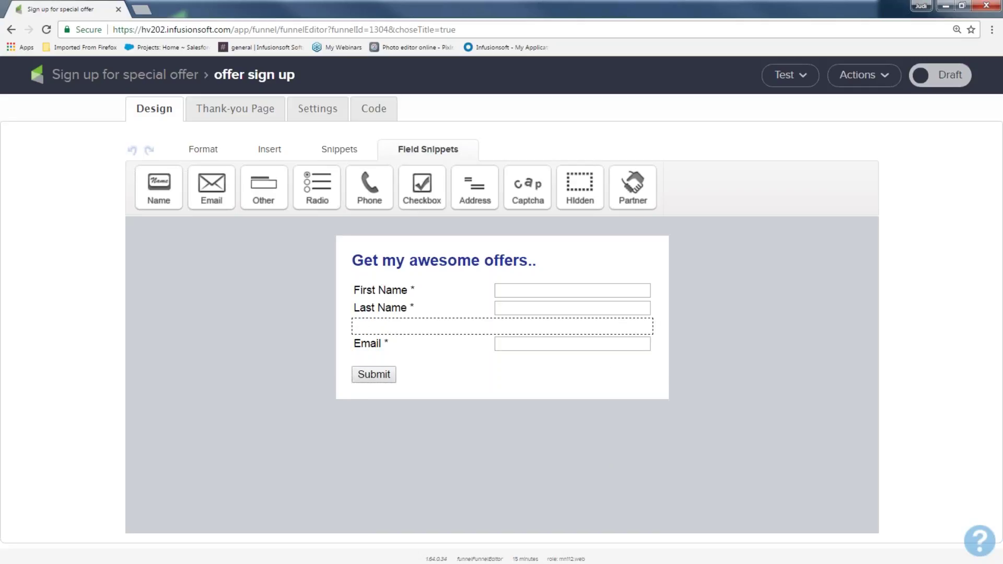
click(337, 151)
drag(159, 193, 399, 285)
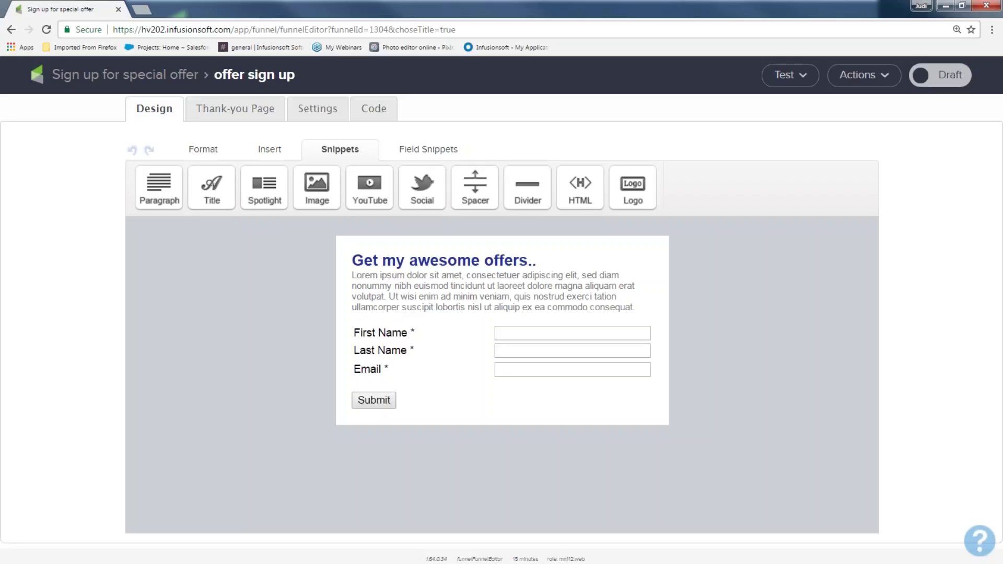
mouse_move(502, 308)
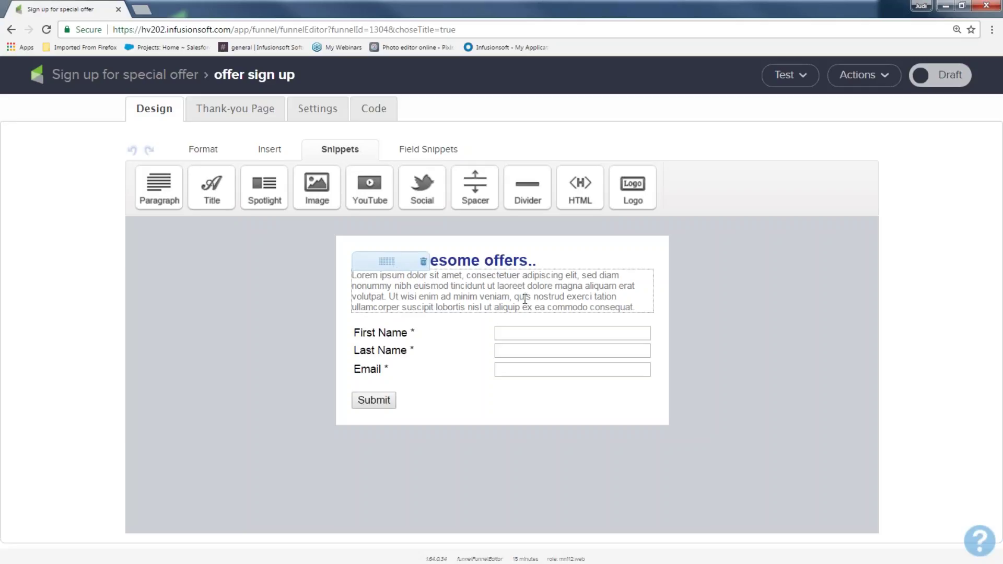
click(424, 261)
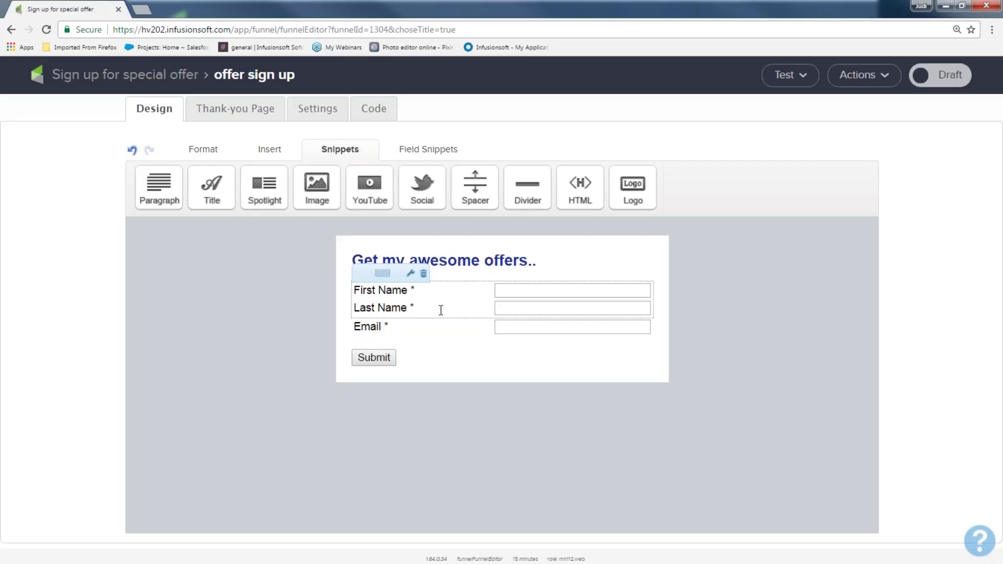
double_click(380, 360)
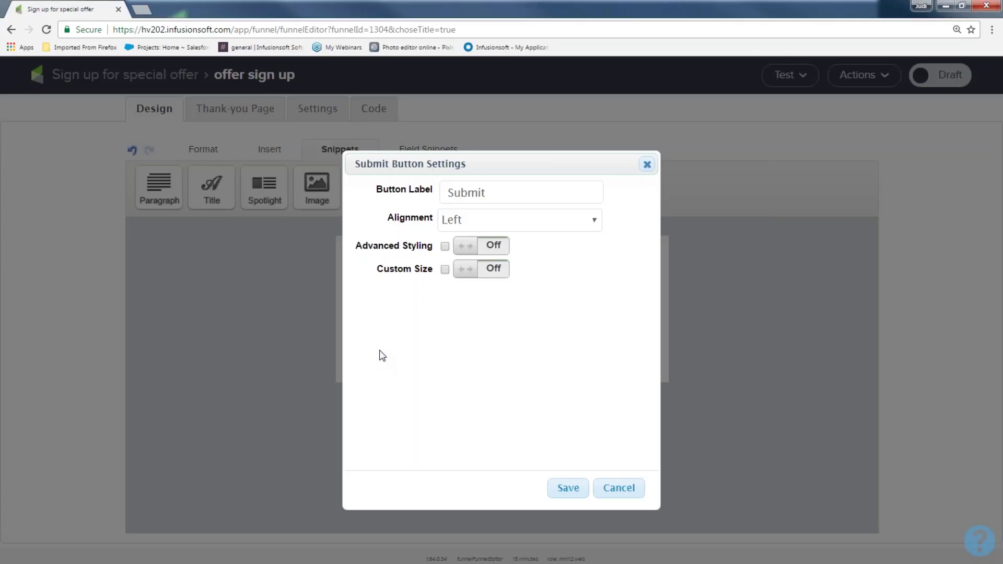
Relabel the submit button 'Send me offer...' and keep it left-aligned
double_click(489, 193)
text(Se)
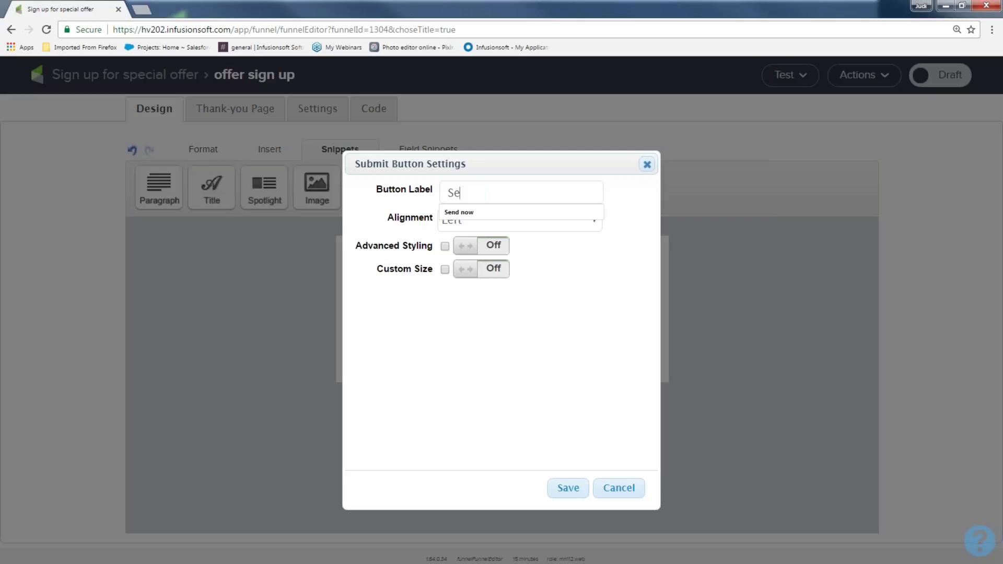
text(nd me off)
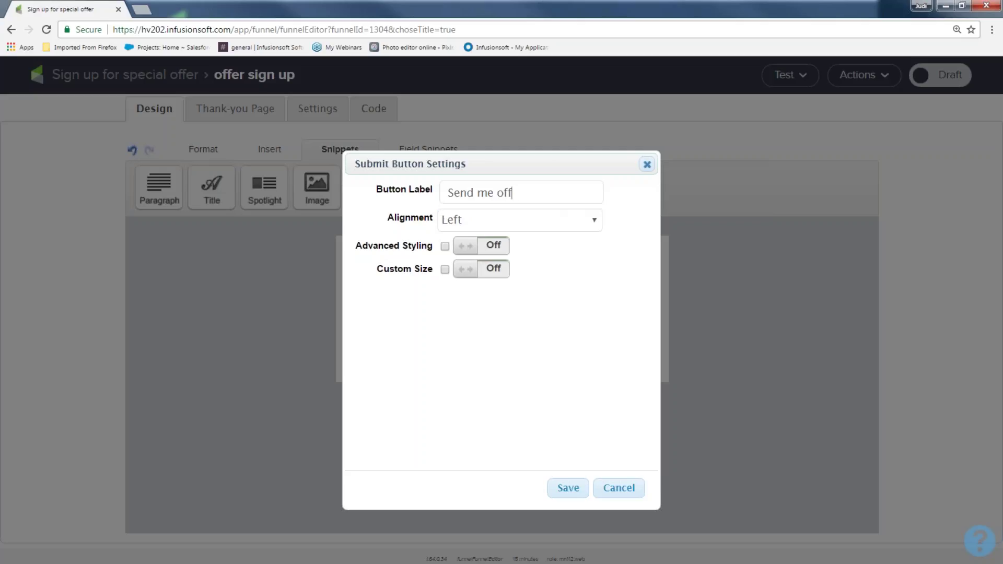
text(er...)
click(445, 222)
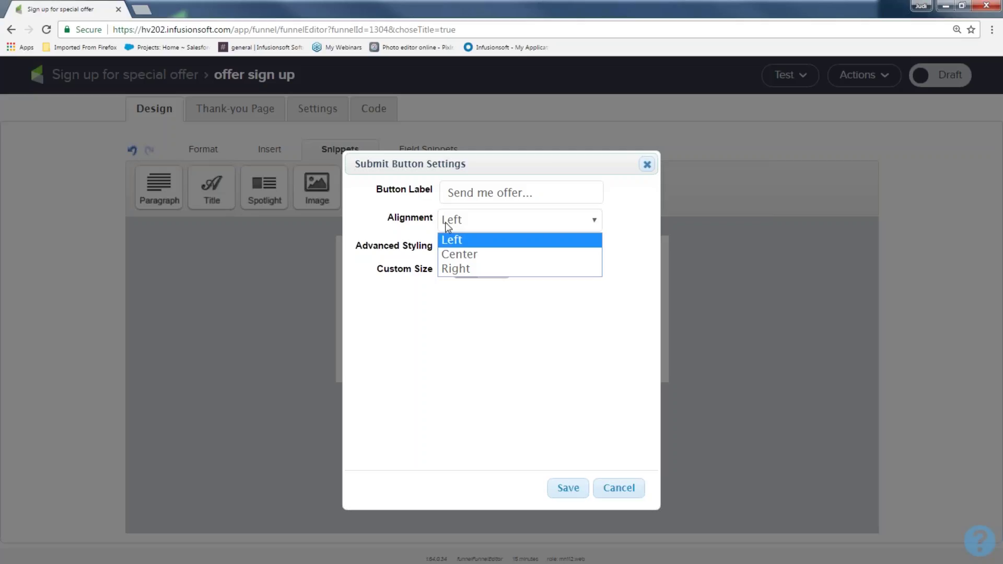
click(422, 300)
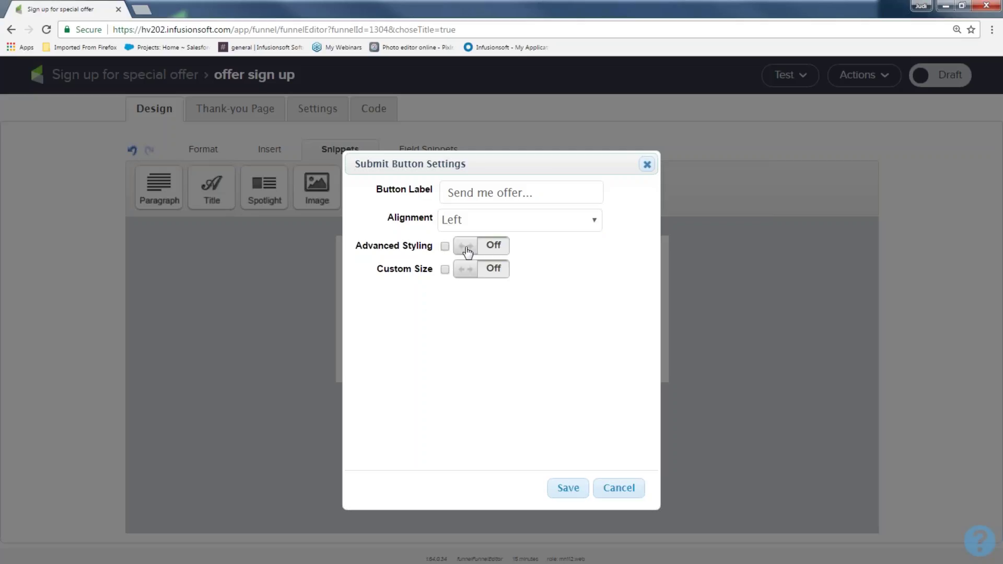
Give the button a cyan background and a custom 150 by 26 size, then save
click(468, 250)
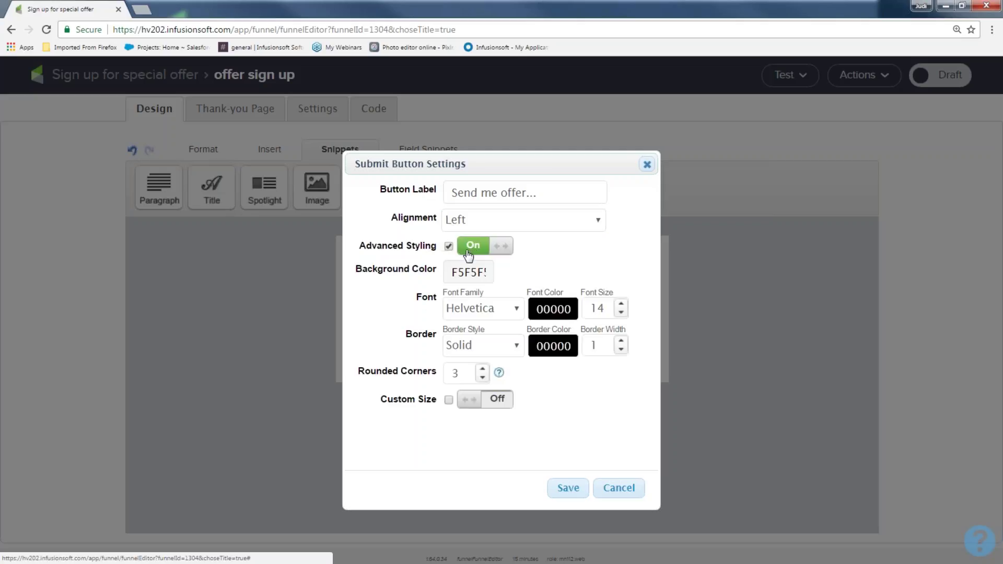
click(467, 272)
click(482, 302)
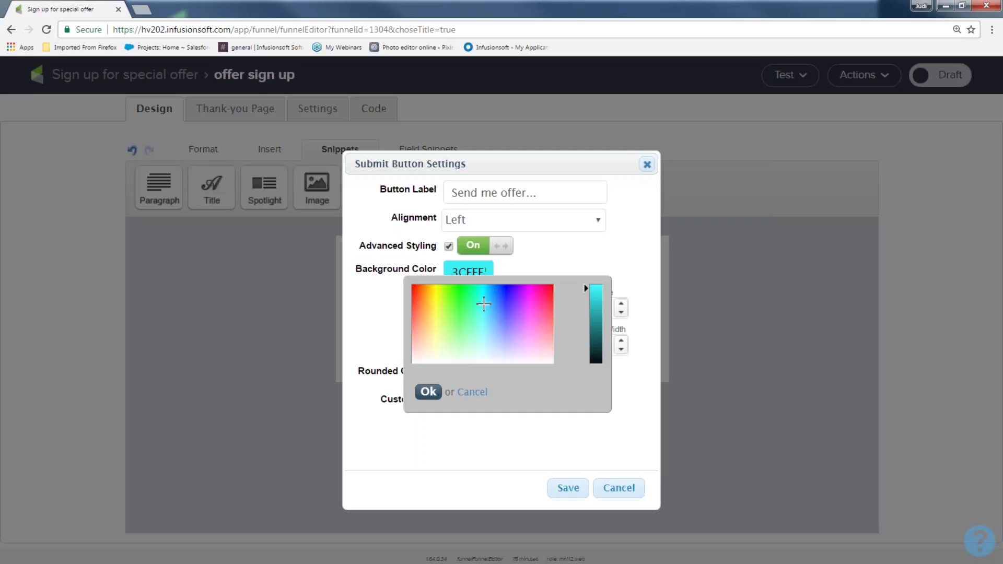
click(428, 392)
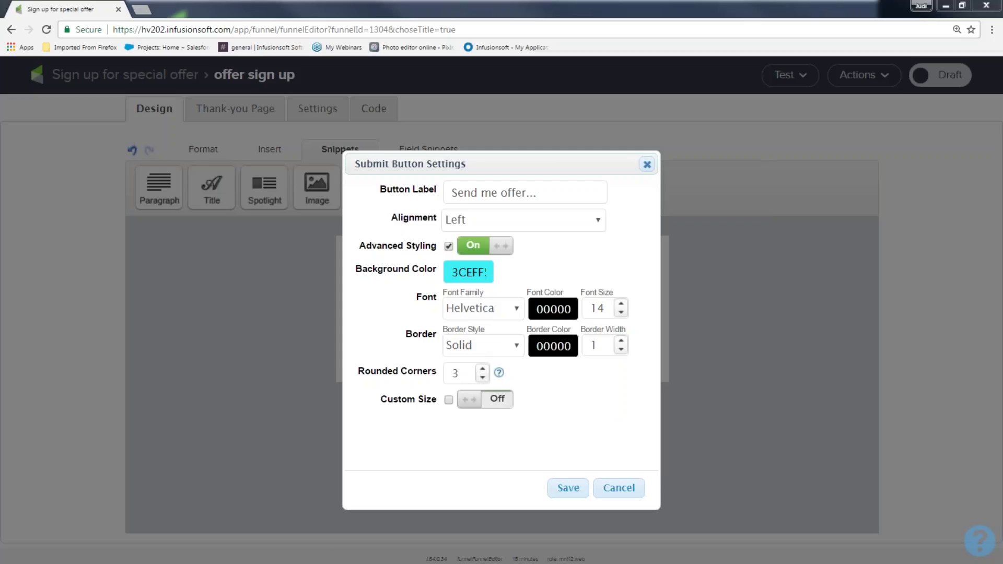
click(480, 399)
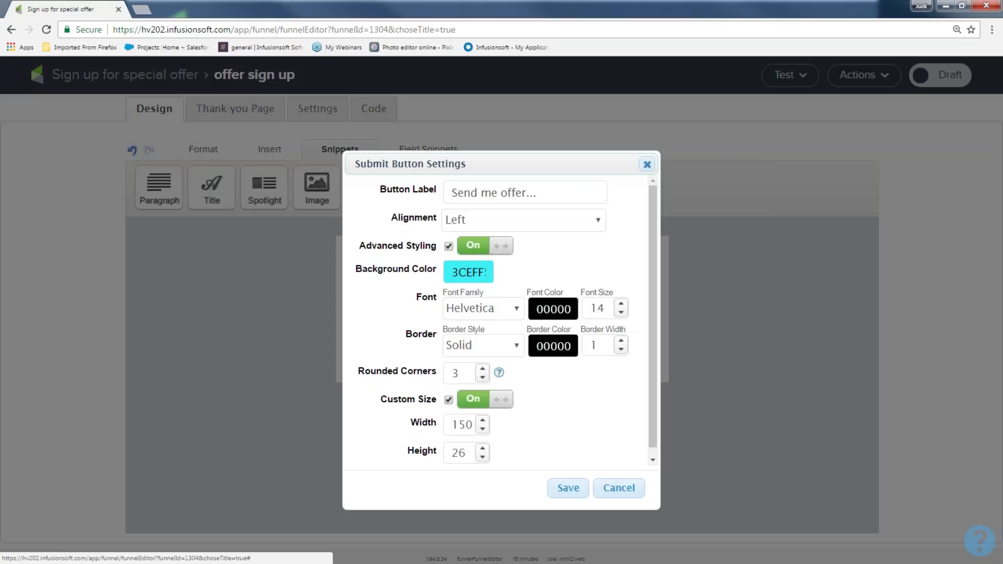
click(581, 492)
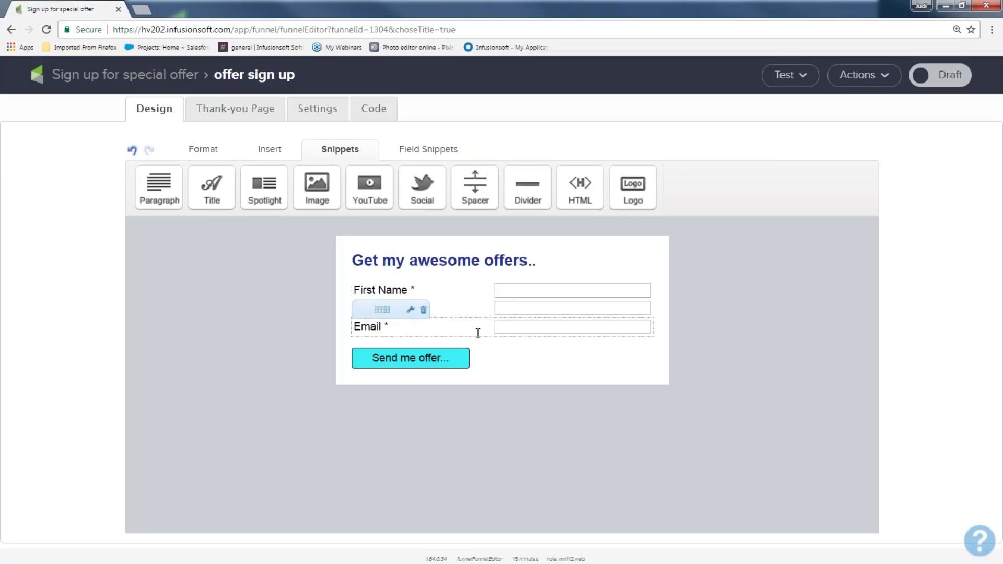
Set Label Position to Above in the form's Layout & Style settings
click(215, 151)
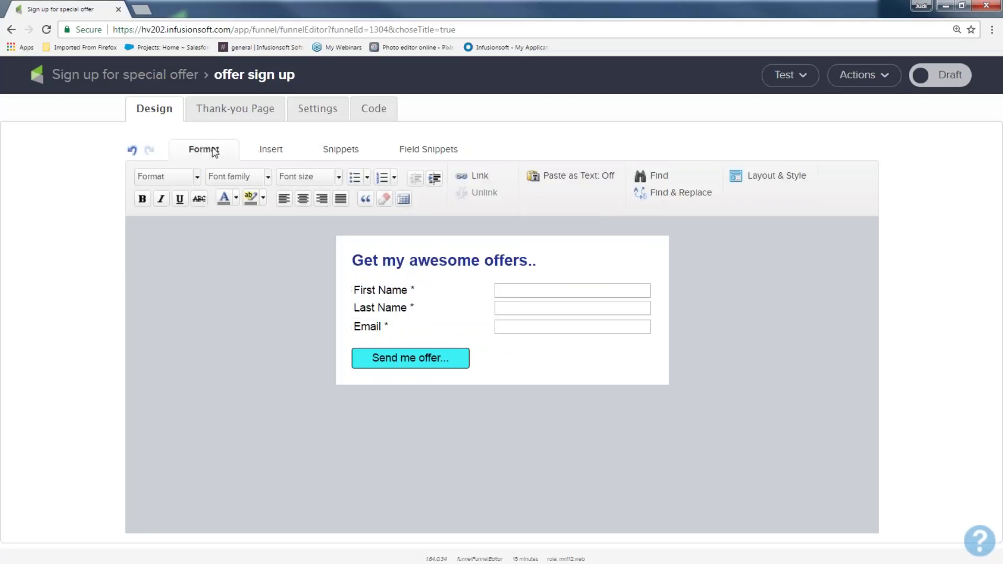
click(759, 178)
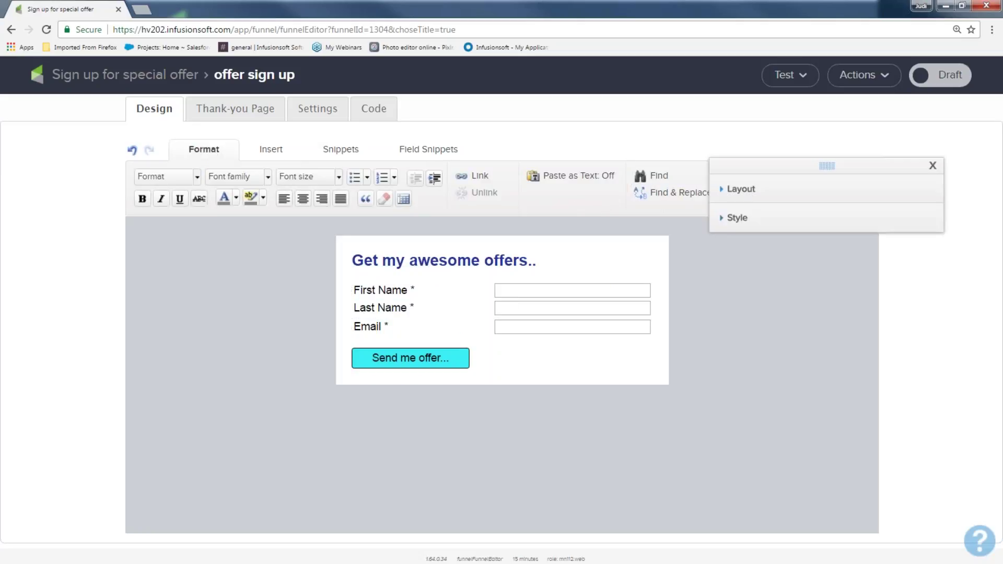
click(751, 193)
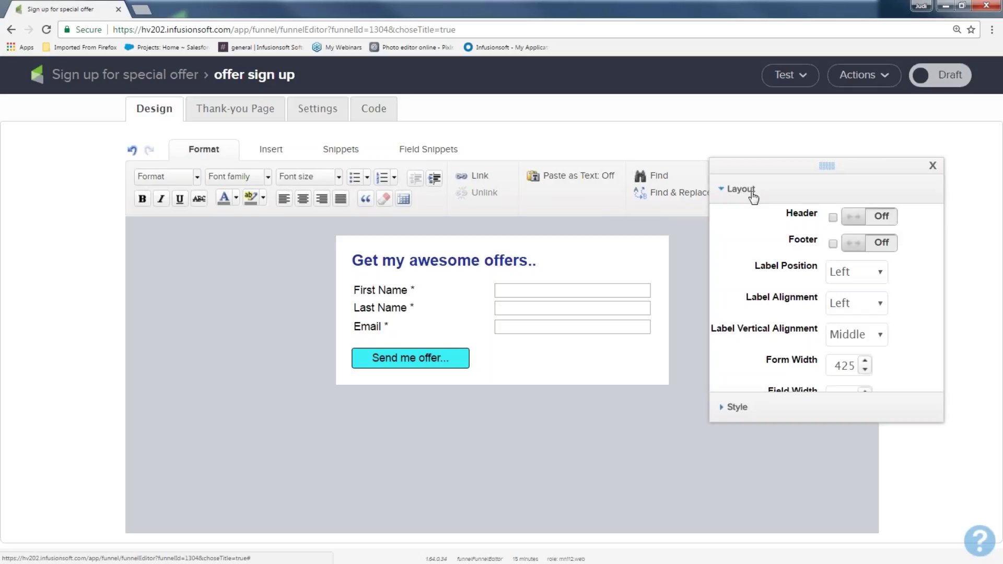
click(834, 274)
click(838, 305)
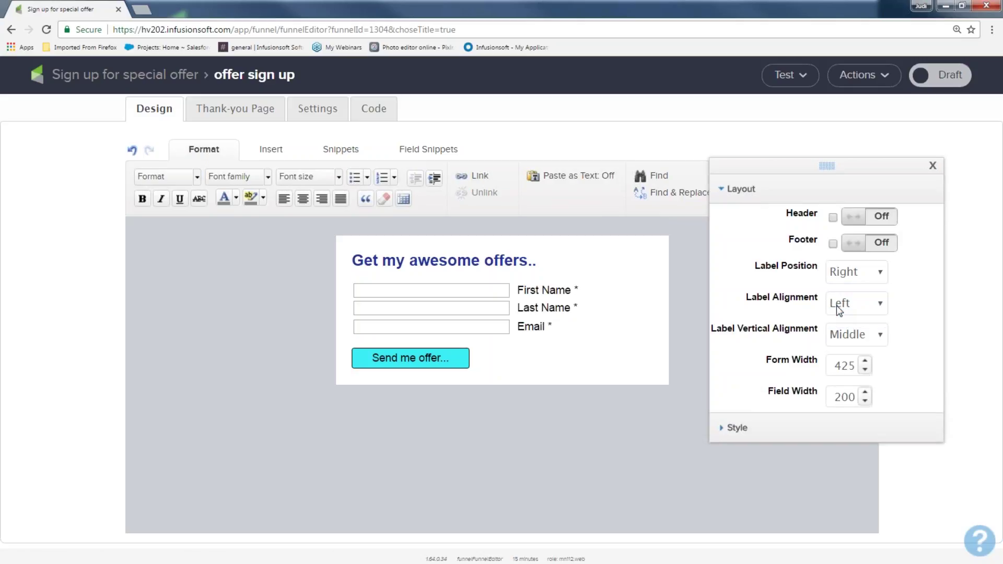
click(852, 274)
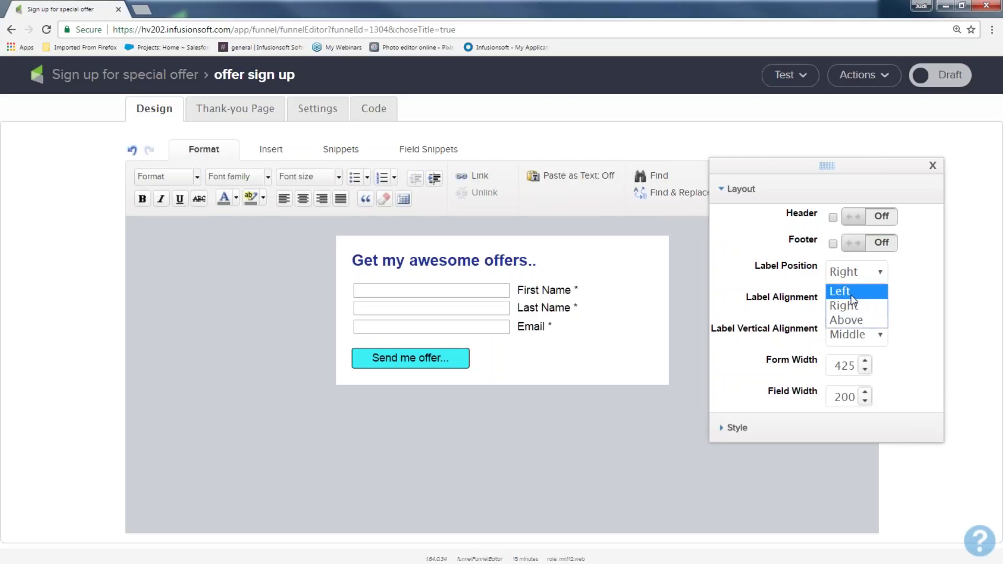
click(849, 318)
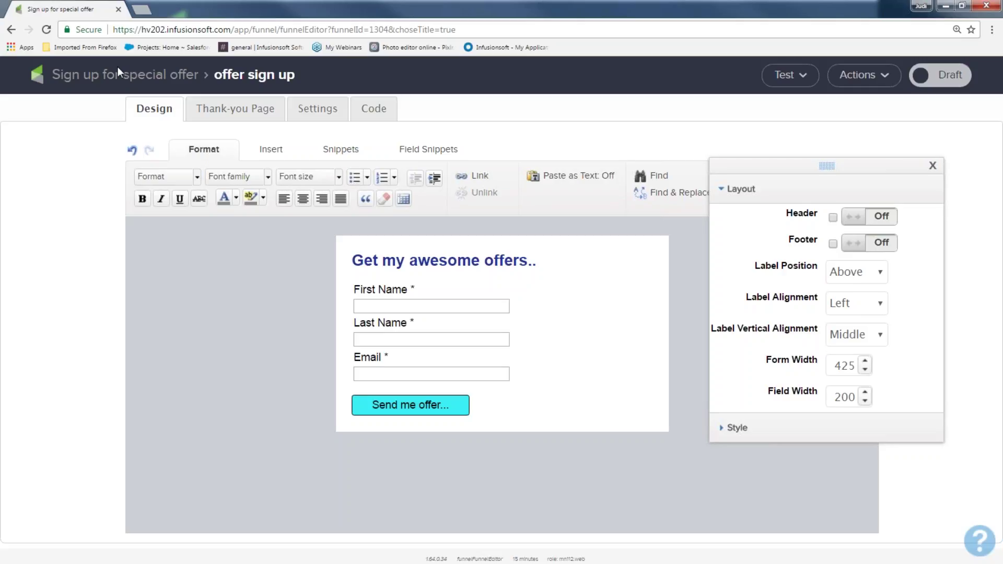
mouse_move(420, 386)
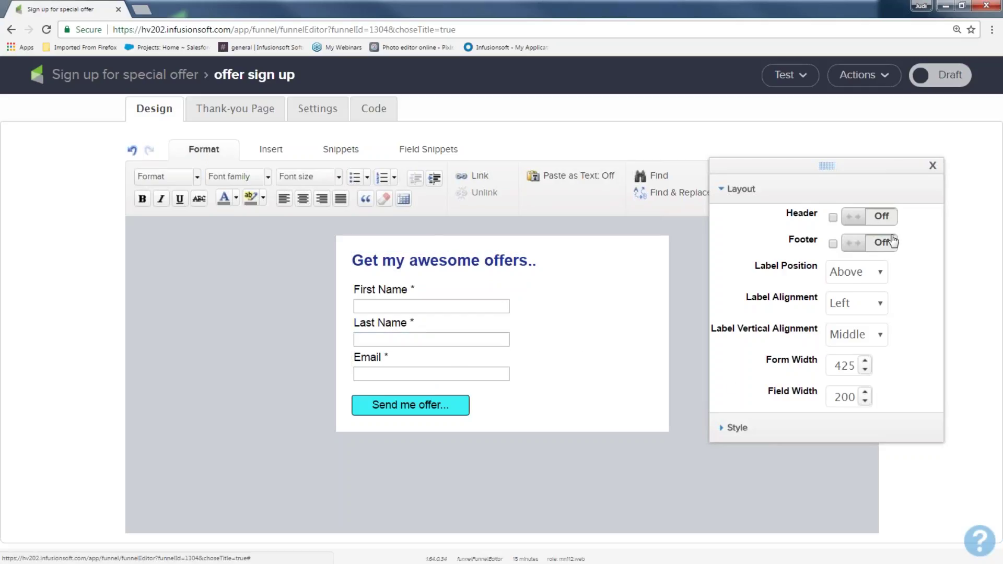
click(932, 165)
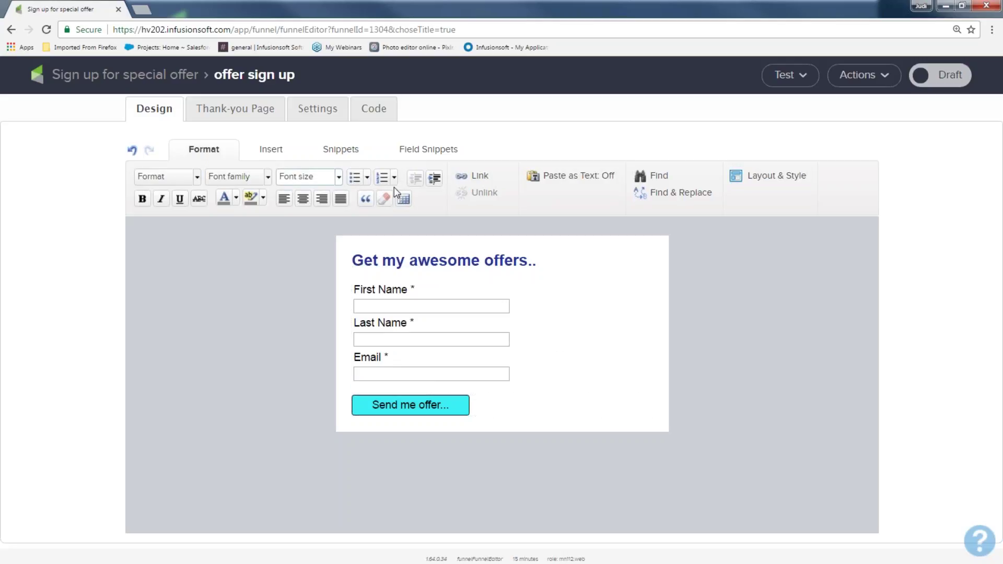
Change the Form Width to 325 and switch the form from Draft to Ready
click(772, 183)
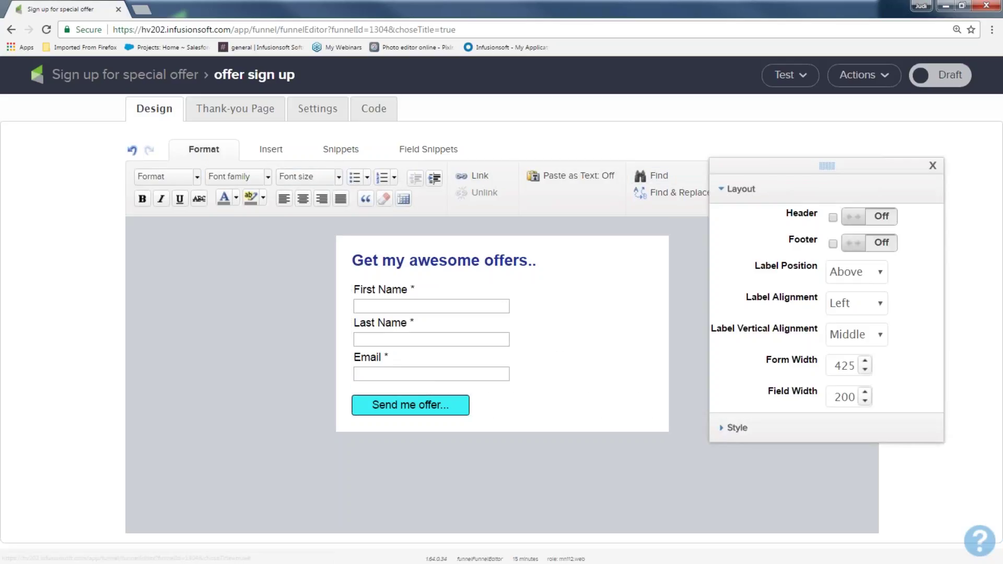
double_click(840, 365)
text(375)
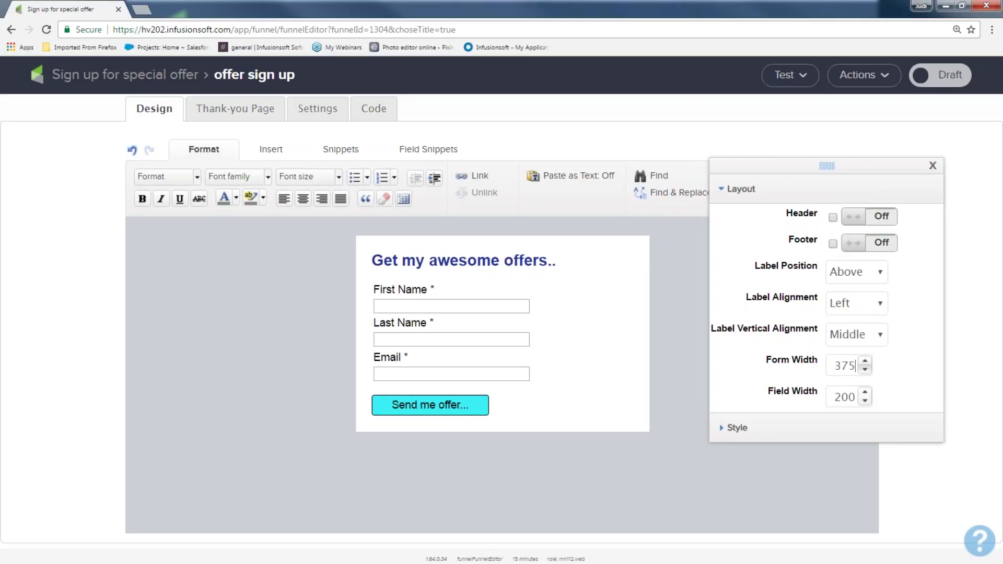
drag(835, 365, 855, 366)
text(350)
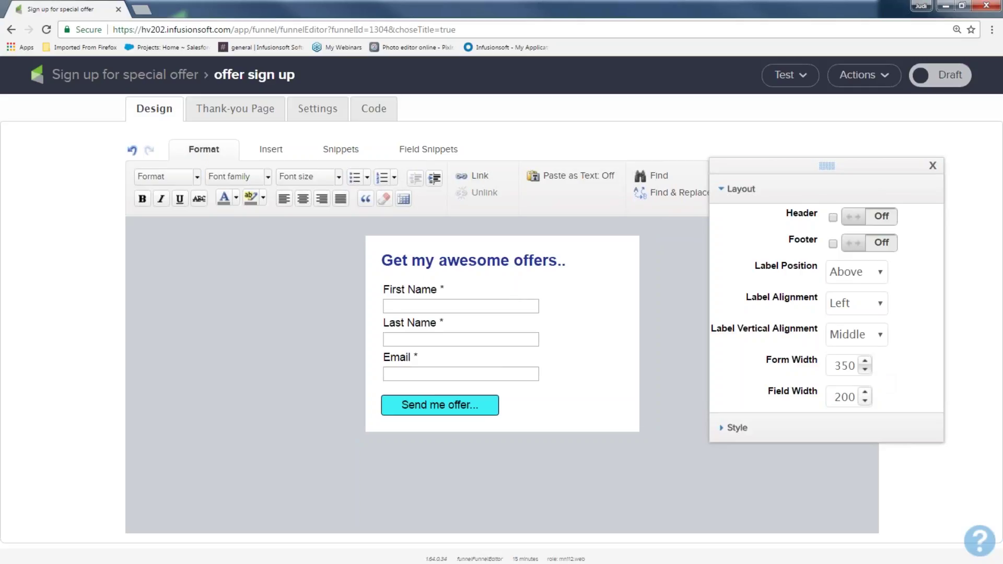
drag(835, 366, 853, 364)
text(03)
key(BackSpace)
key(BackSpace)
text(325)
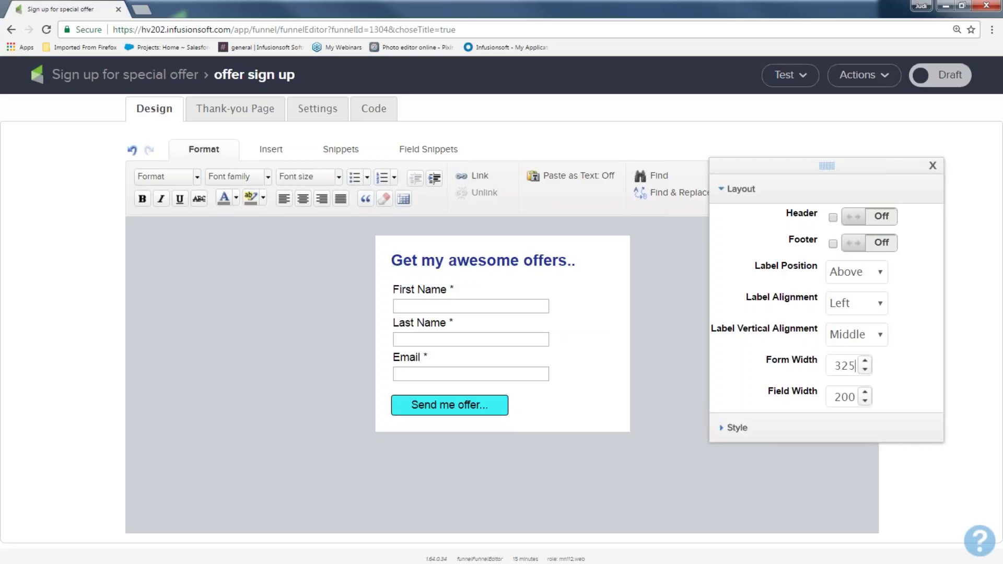
click(950, 84)
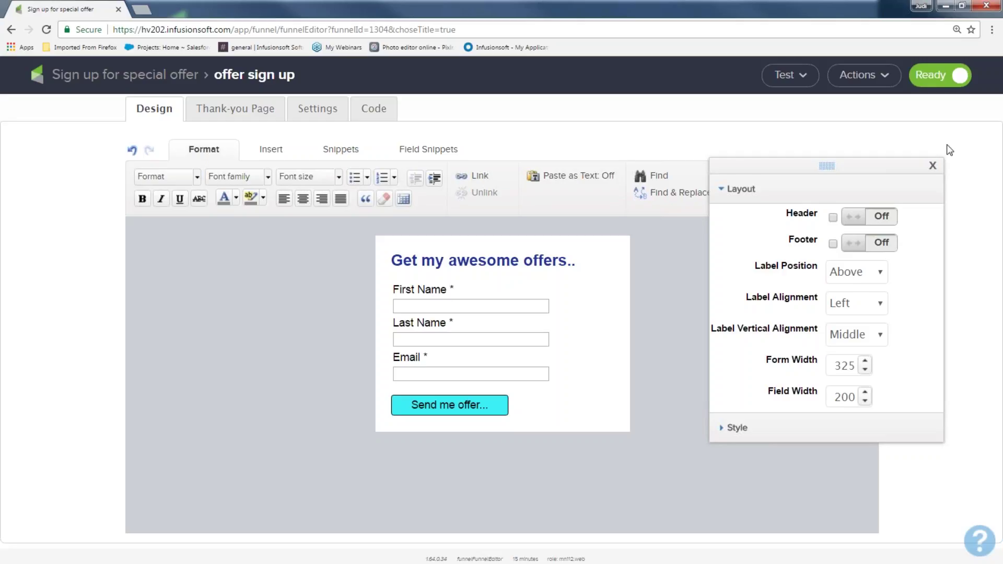
Close the layout panel and bring up the form's Thank-you Page
click(933, 166)
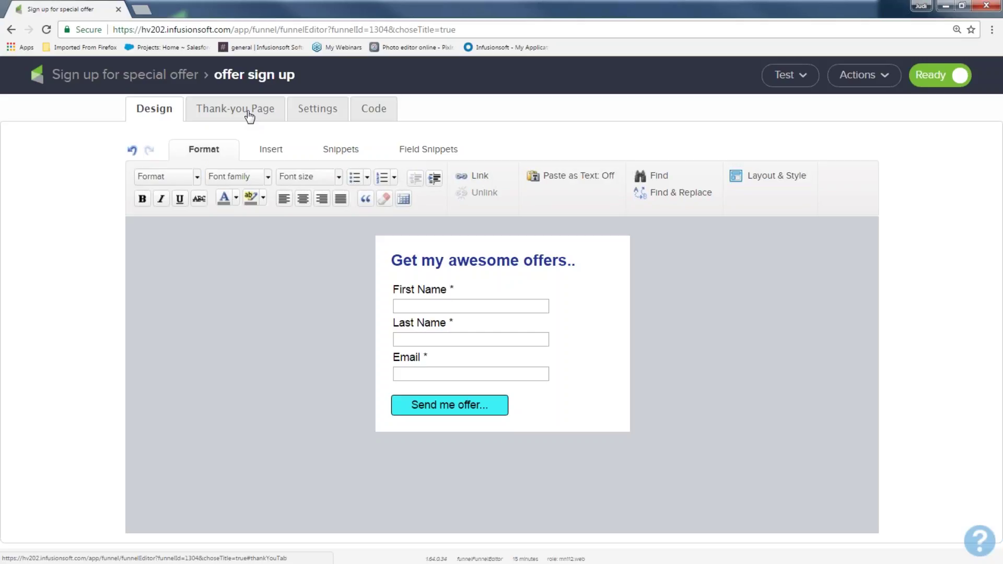
click(249, 112)
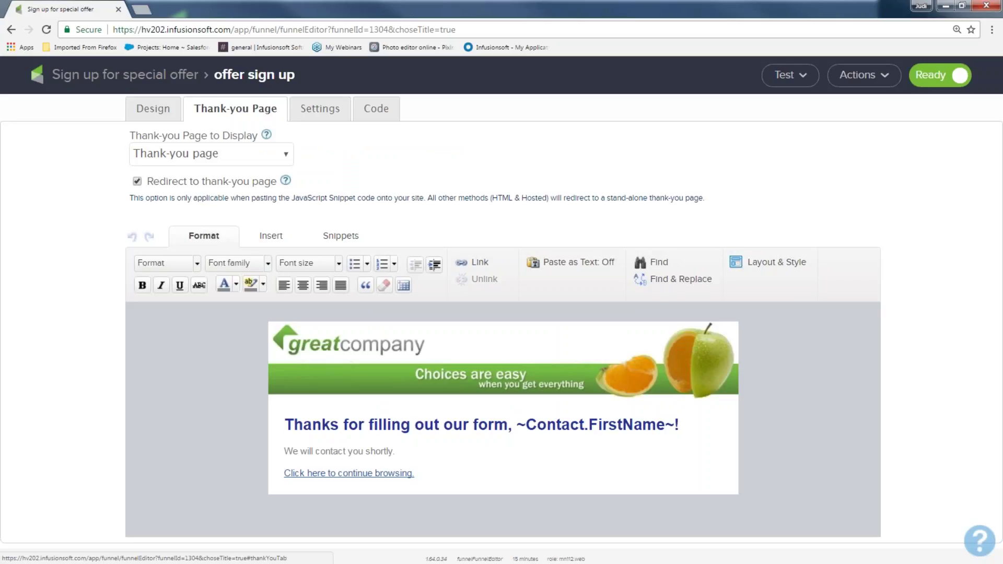
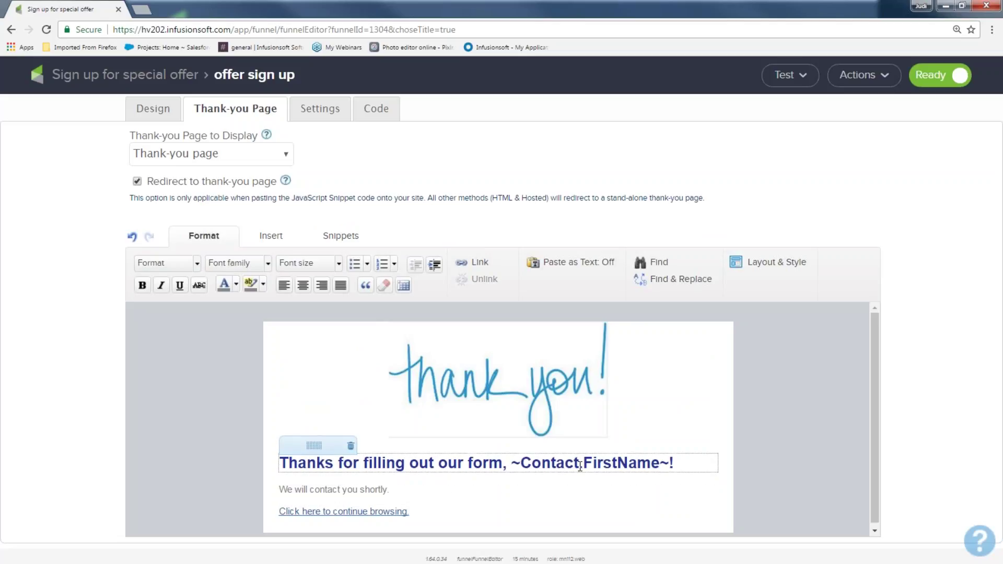
Rewrite the heading to 'Your offer is on it's way' and the line below to 'You should be getting an email in a second.'
drag(278, 463, 507, 466)
text(Your offe)
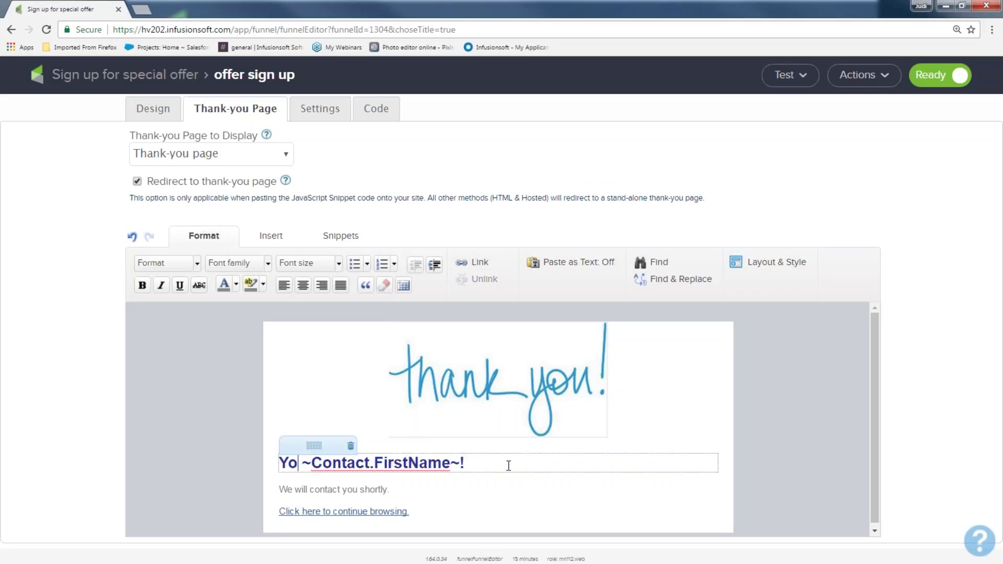
text(r is on it's)
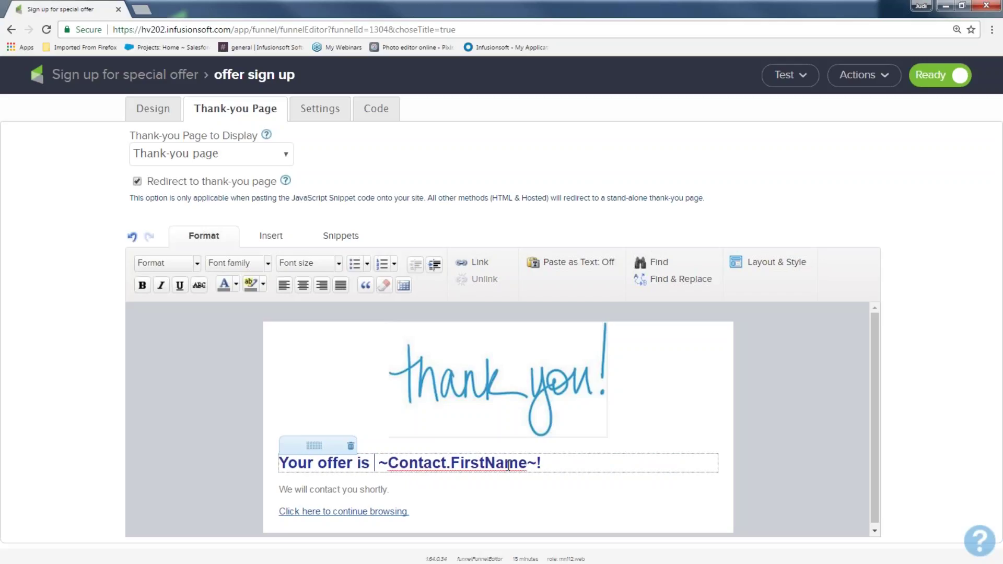
text( way)
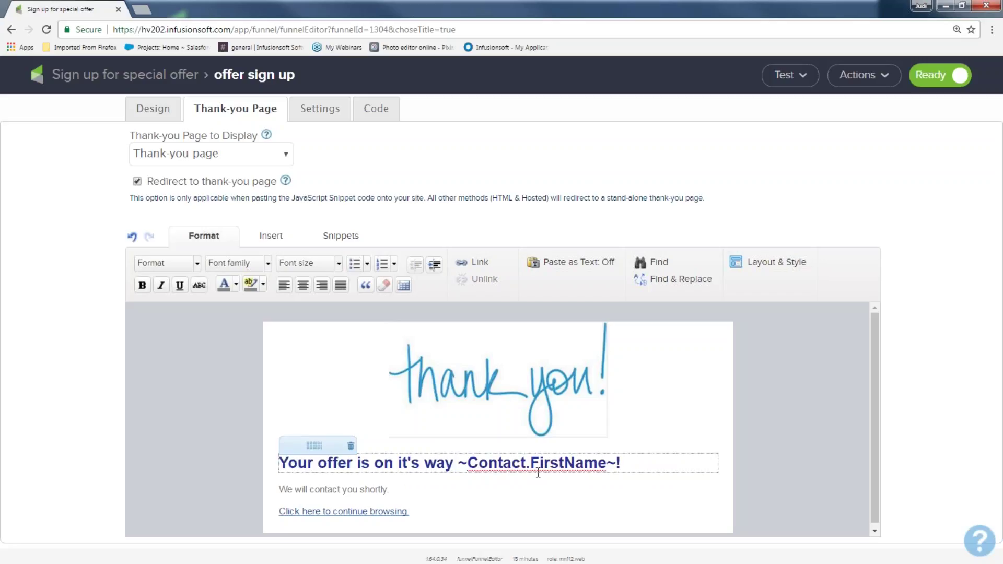
drag(428, 491, 271, 482)
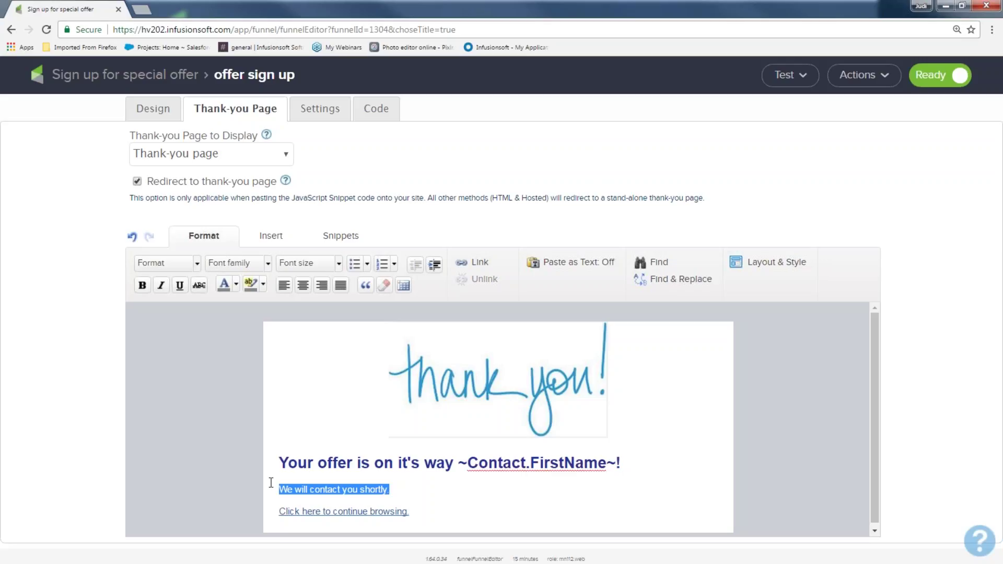
text(You s)
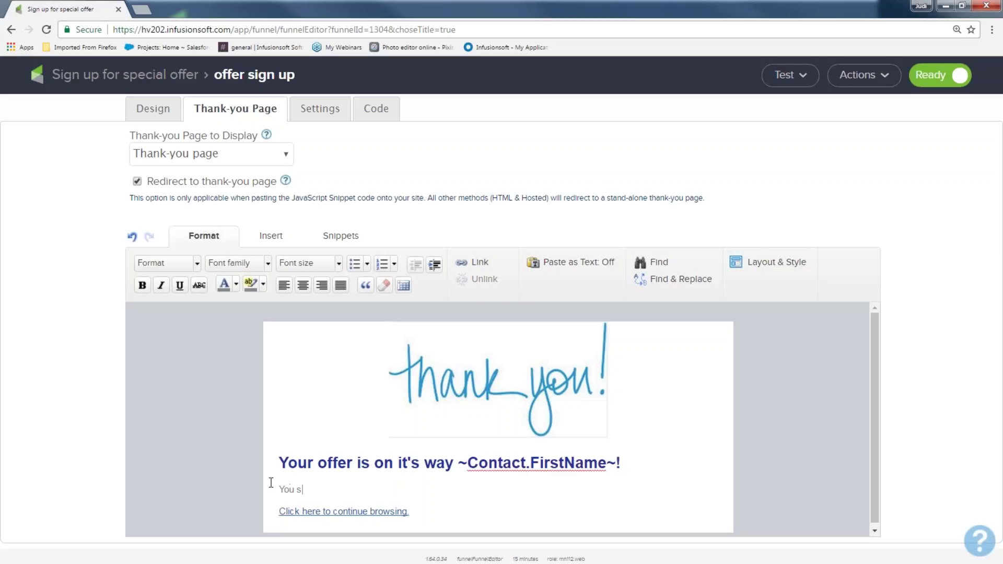
text(hould be getting an email in a s)
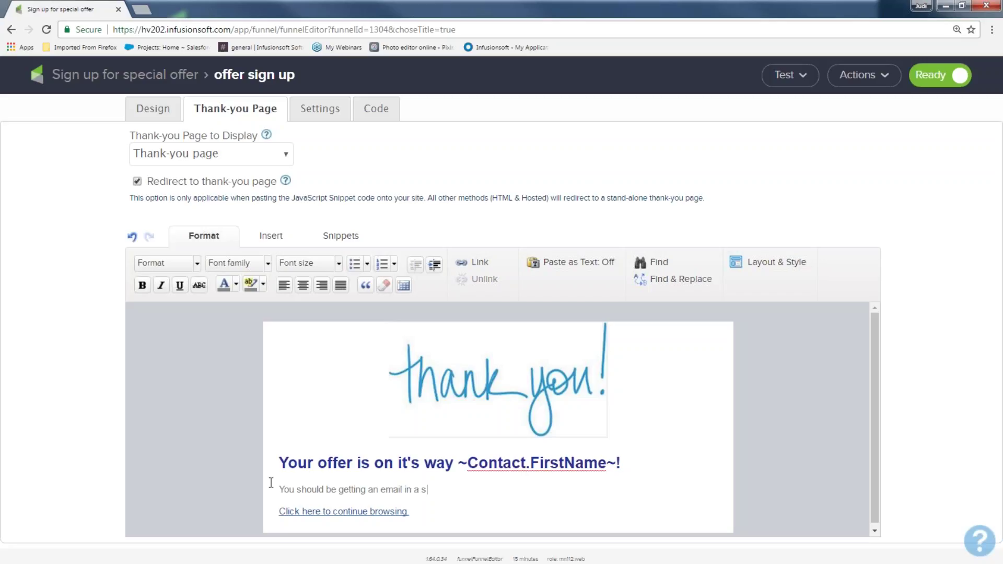
text(econd..)
click(360, 510)
drag(280, 511, 425, 525)
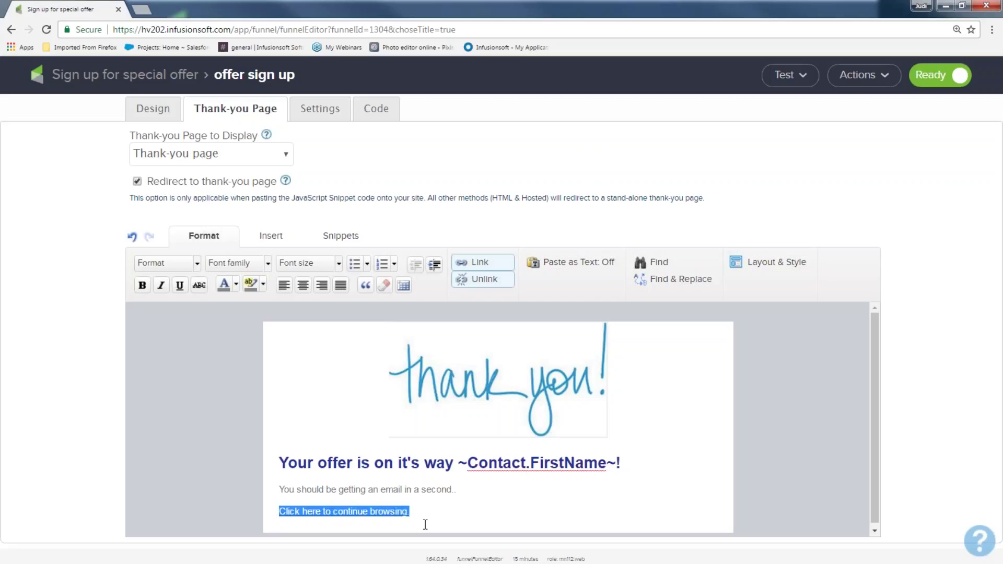
click(479, 264)
click(430, 331)
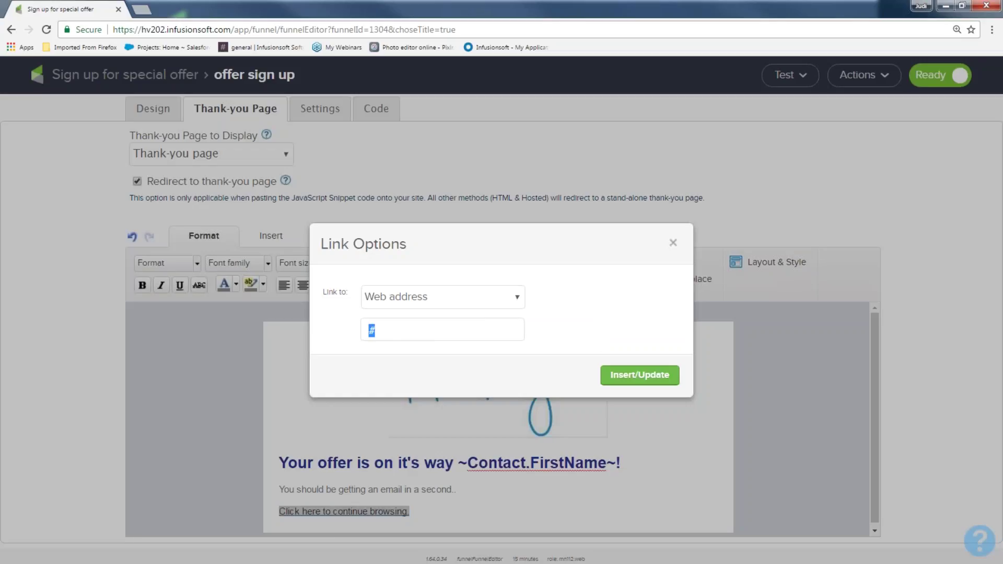
text(www.imf)
key(BackSpace)
key(BackSpace)
text(nfusionsoft.com)
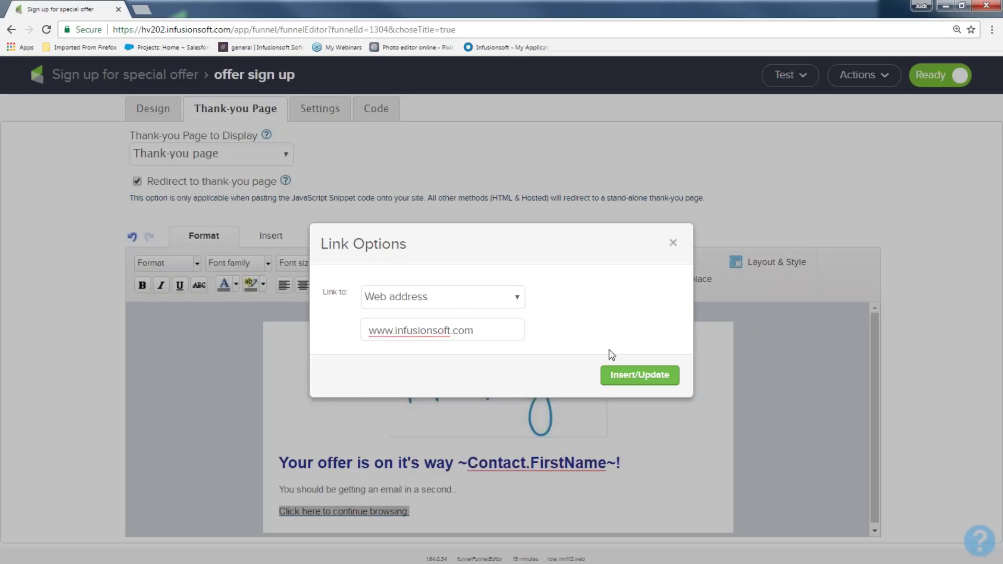
click(629, 379)
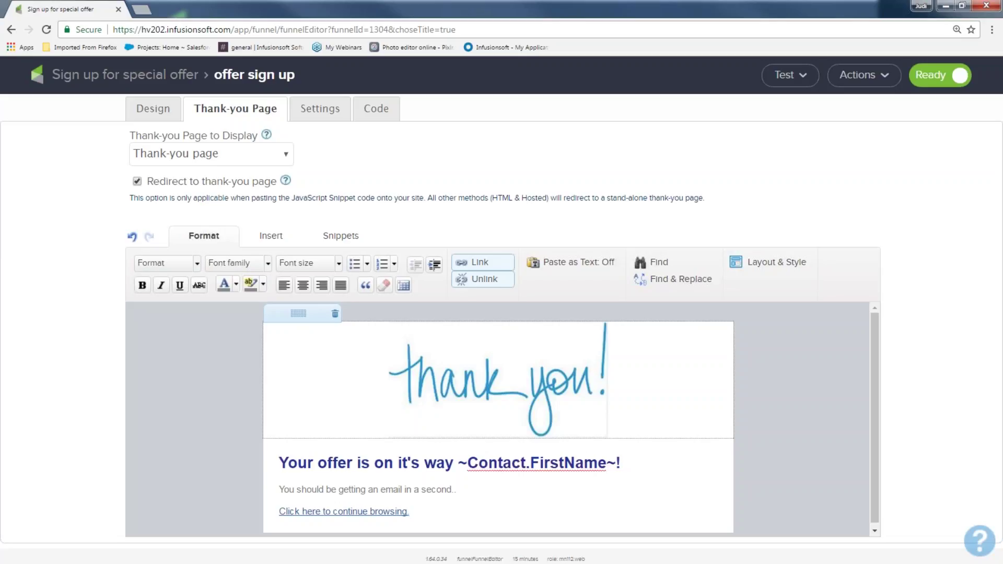
In the form settings, enter a notification email address and append 'for my offer.' to the email subject
click(320, 110)
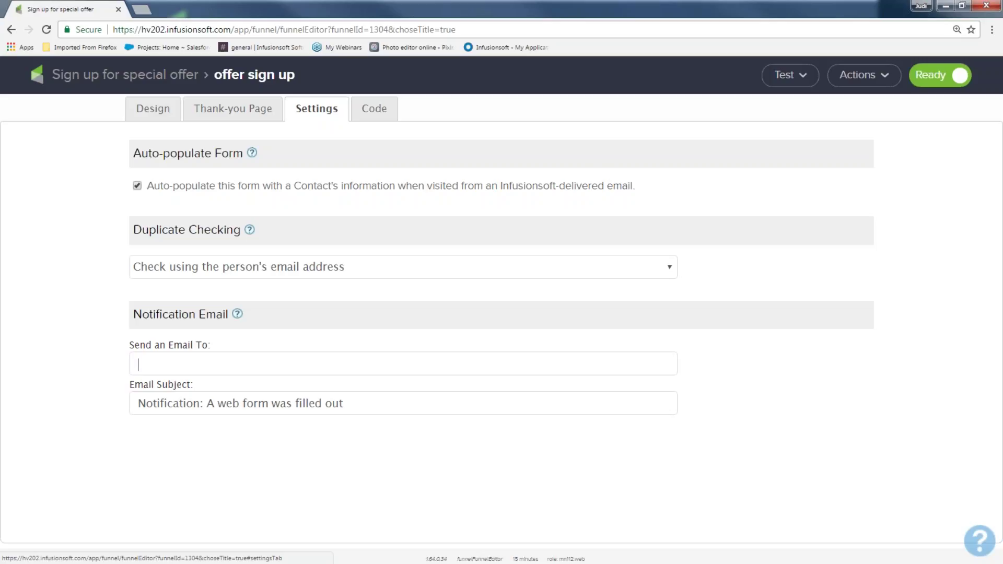
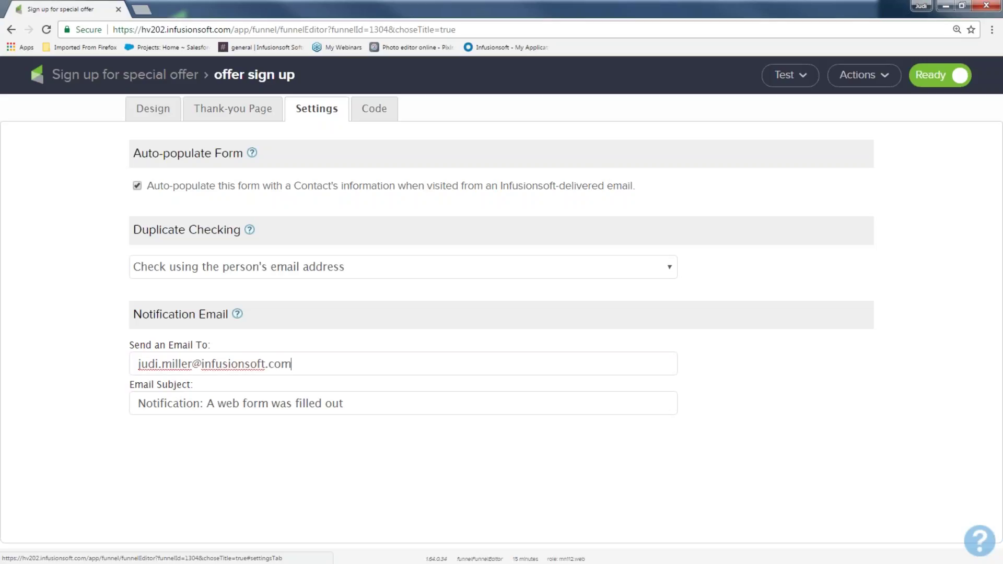
drag(367, 402, 71, 399)
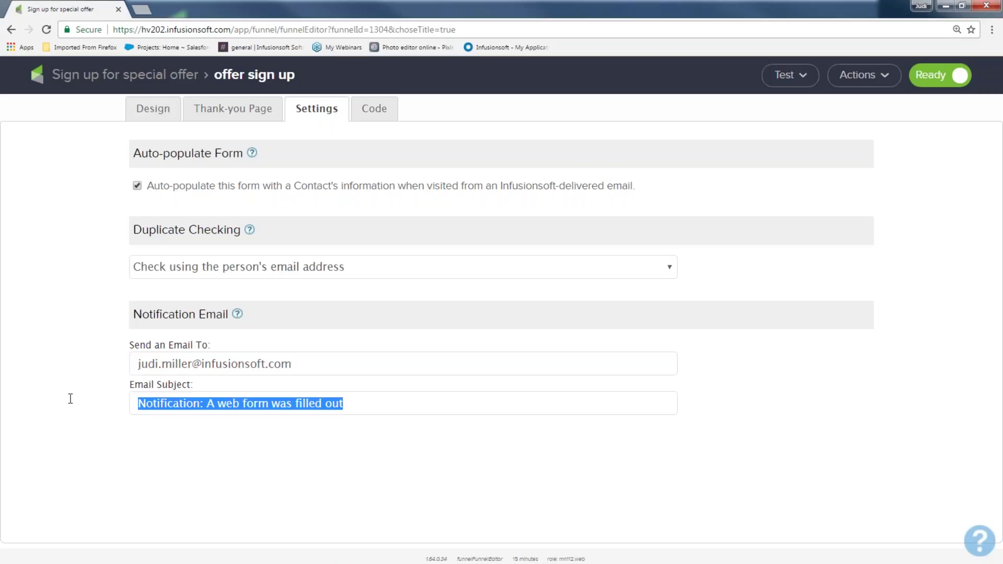
click(358, 406)
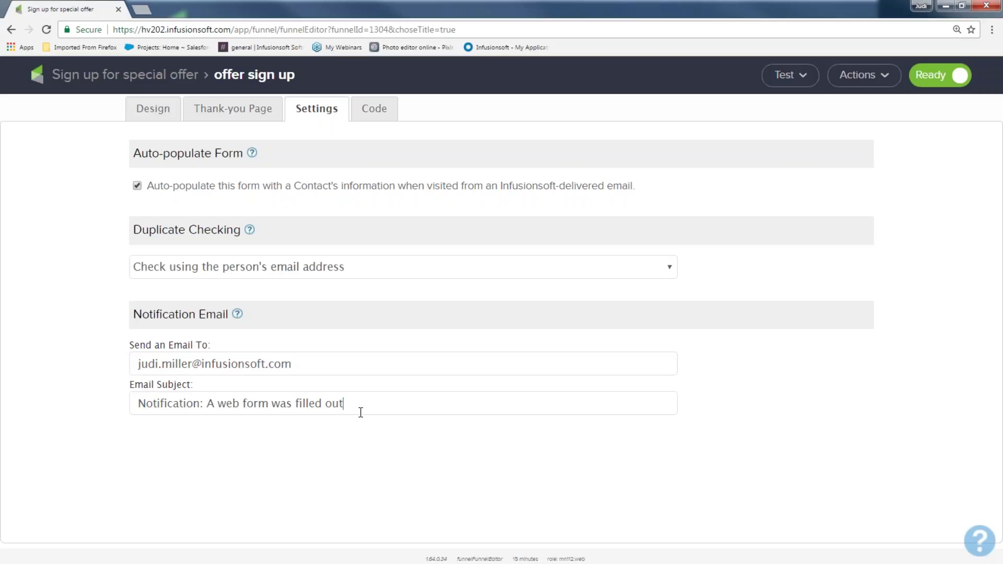
text(for my offer.)
drag(421, 399, 131, 392)
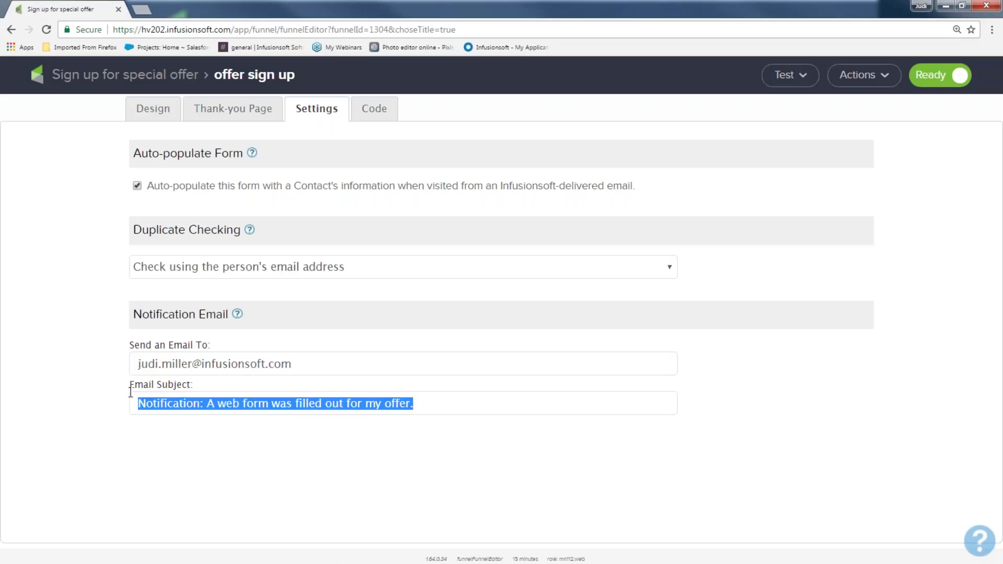
Clear the notification recipient address from the Send an Email To field
drag(312, 360, 80, 358)
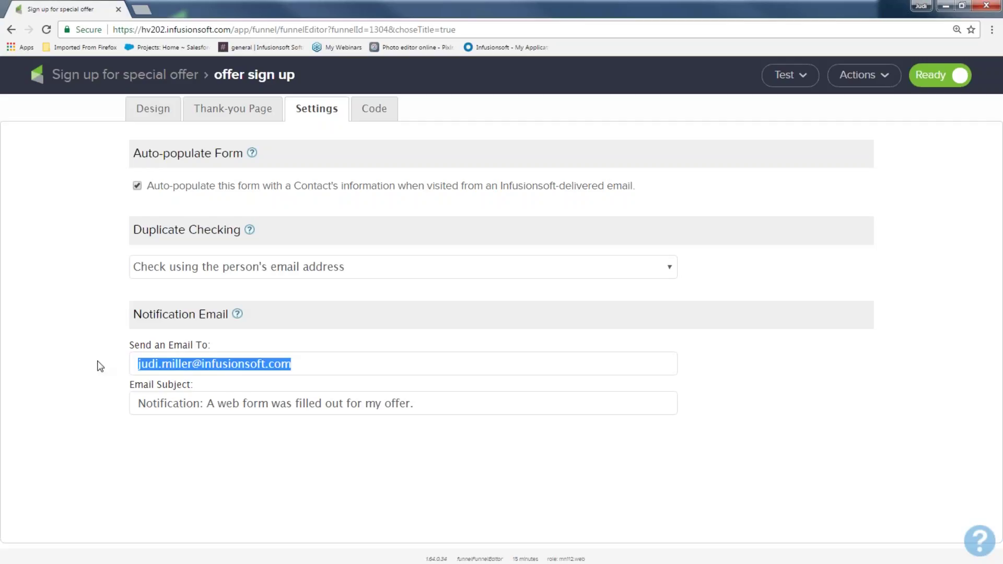
click(298, 362)
text(,)
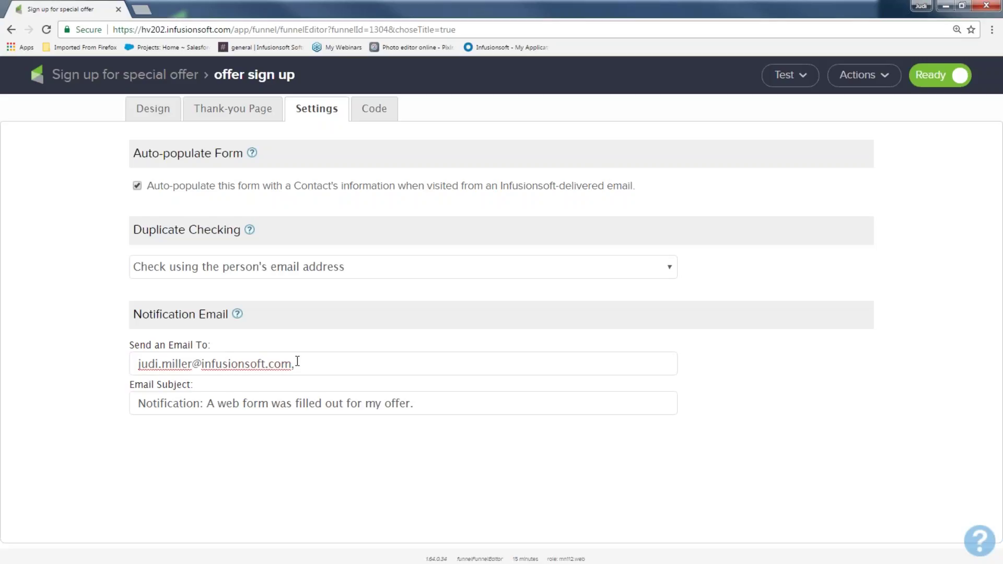
click(298, 362)
drag(331, 372, 138, 365)
key(BackSpace)
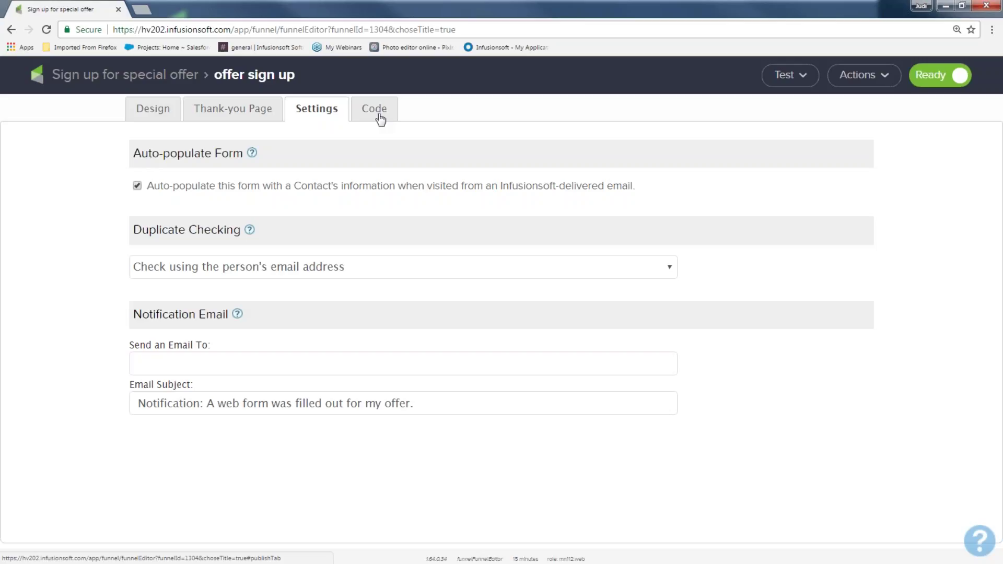
On the form's Code page, fill in the email-code-to-webmaster option with an email address
click(380, 116)
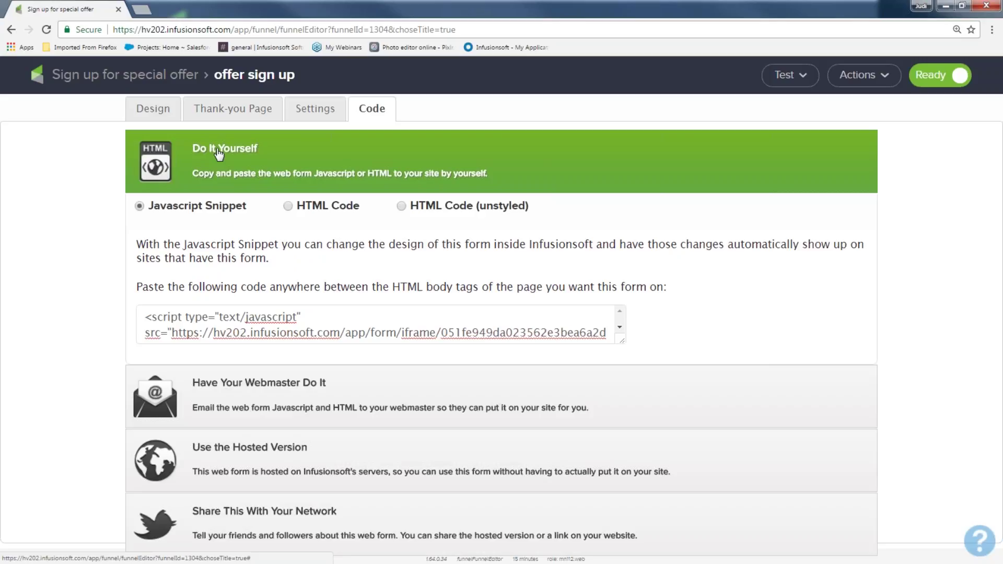
click(230, 386)
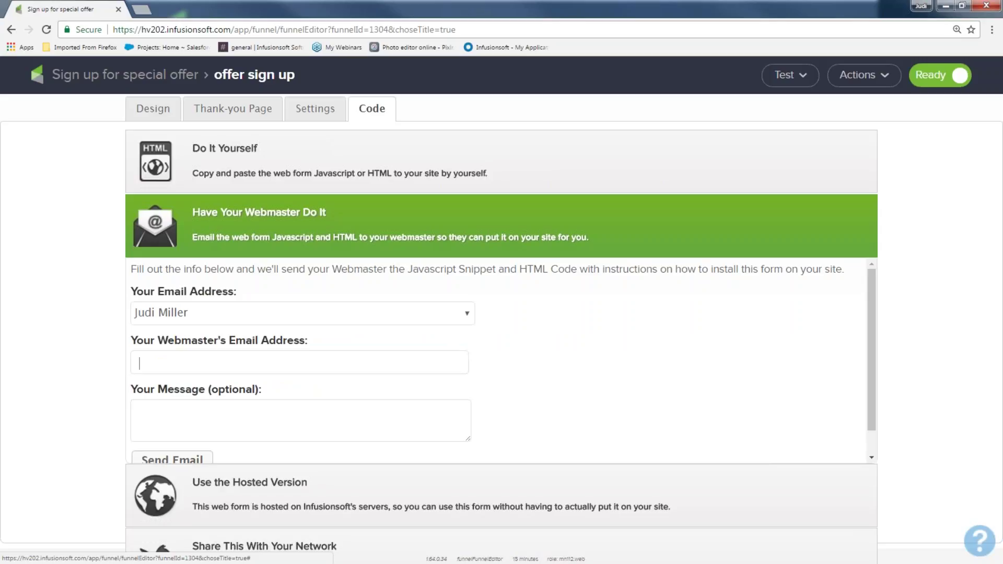
text(email address)
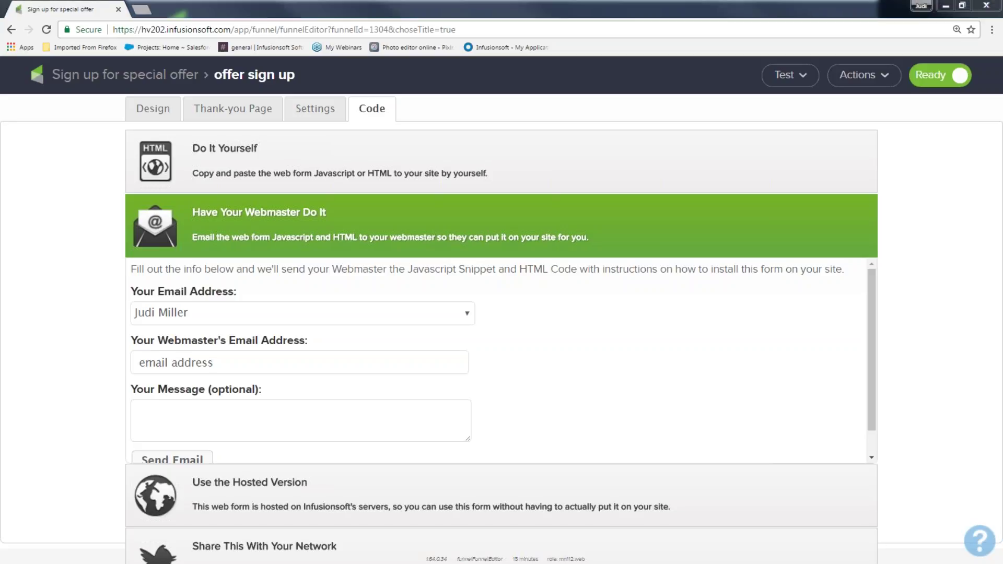
Expand Do It Yourself and copy the JavaScript snippet
click(225, 152)
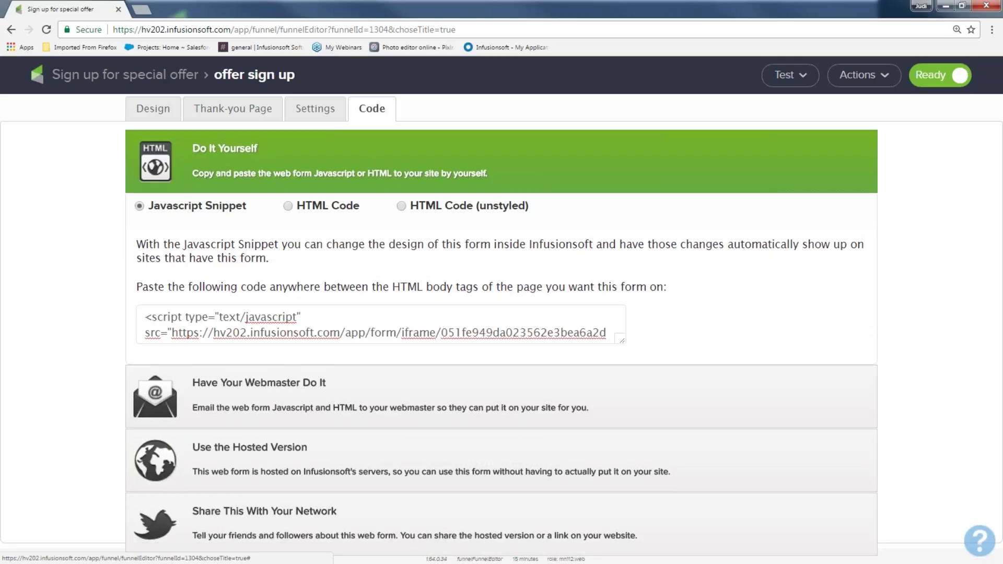
drag(143, 316, 606, 339)
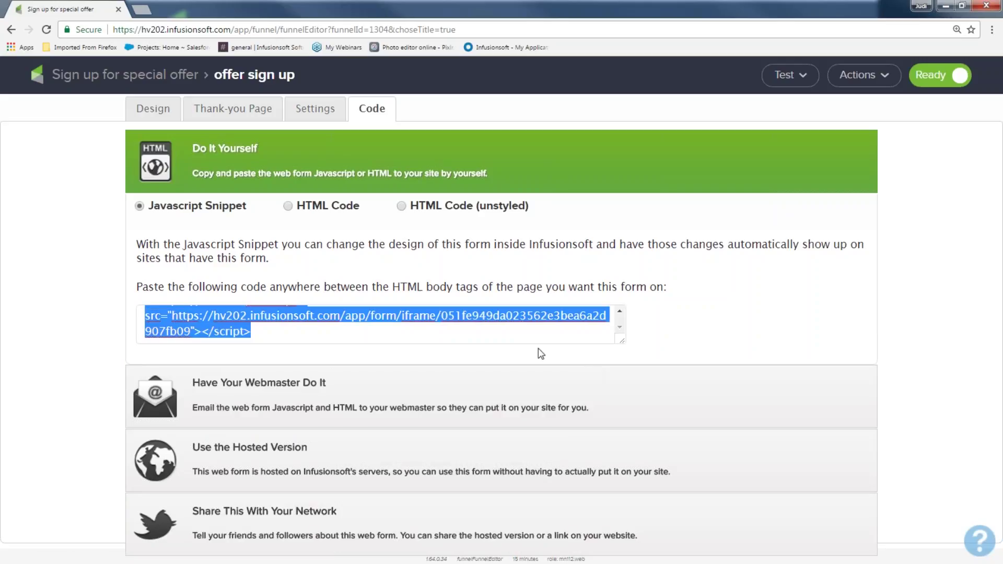
right_click(513, 336)
click(531, 362)
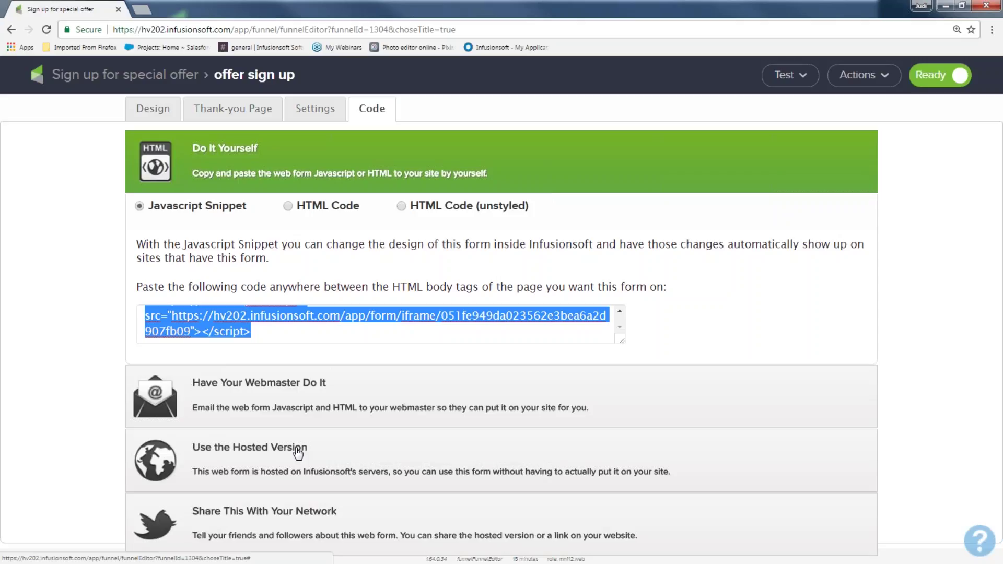
Show the hosted form's links and change the Pretty URL ending to 'offer-sign-up now'
click(298, 451)
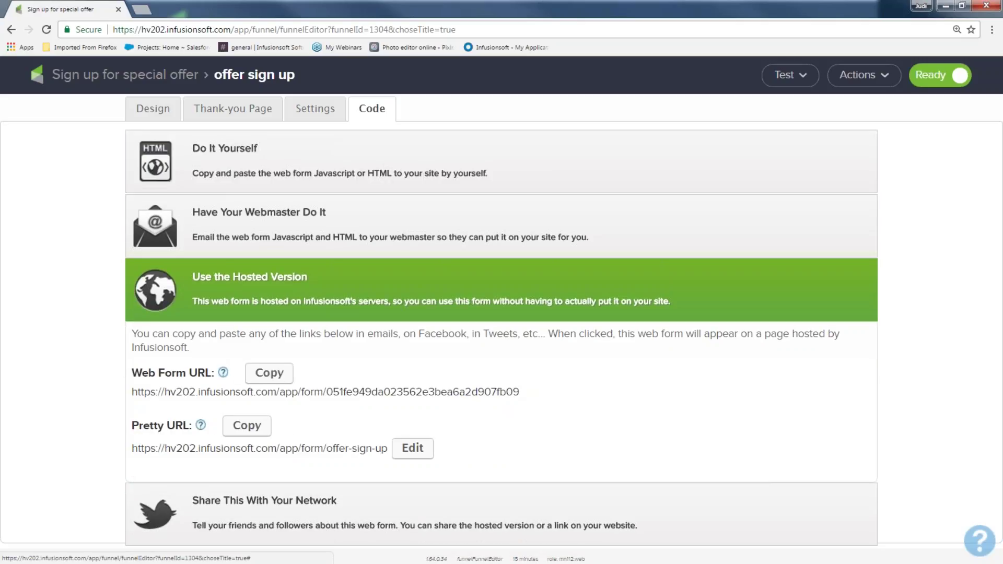
triple_click(134, 455)
click(350, 475)
drag(387, 449, 138, 449)
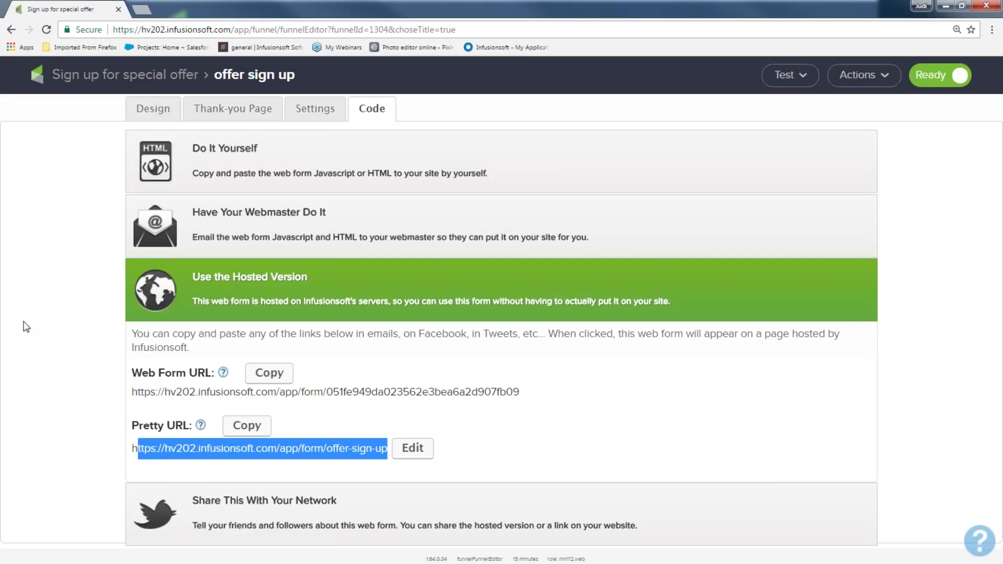
drag(135, 366, 190, 430)
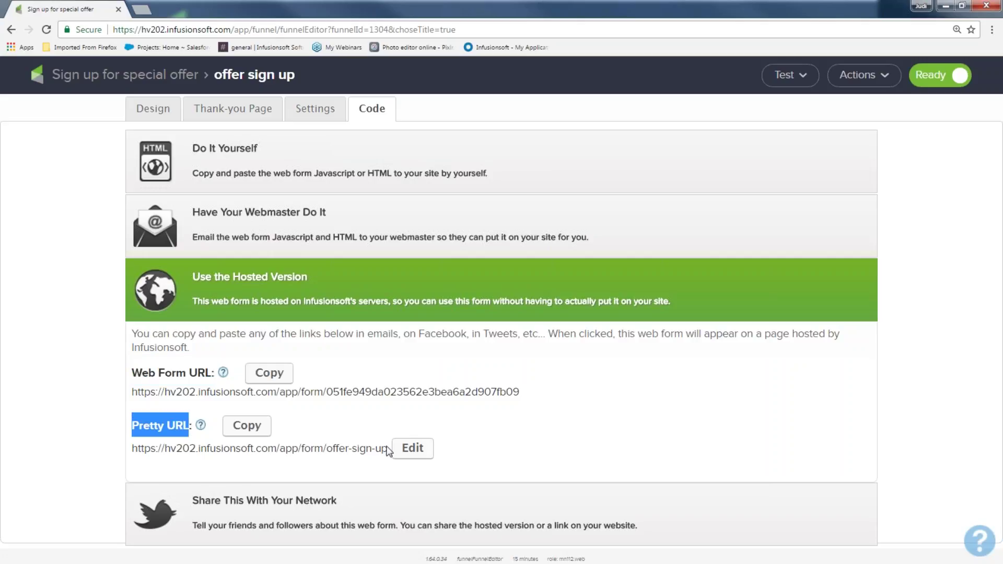
click(413, 448)
click(408, 449)
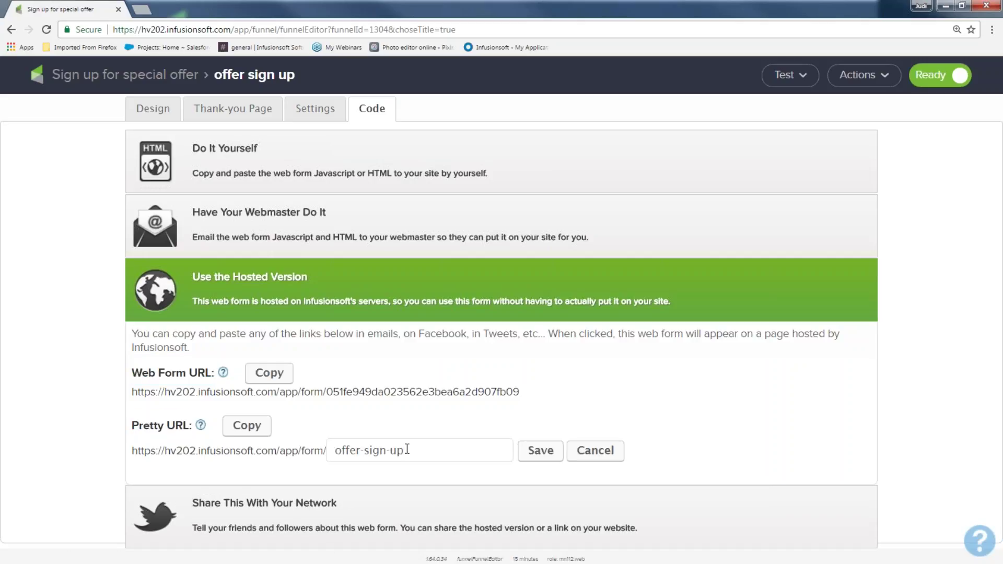
text(now)
Back on the campaign canvas, open the 'deliver offer and more' sequence in its editor
click(126, 74)
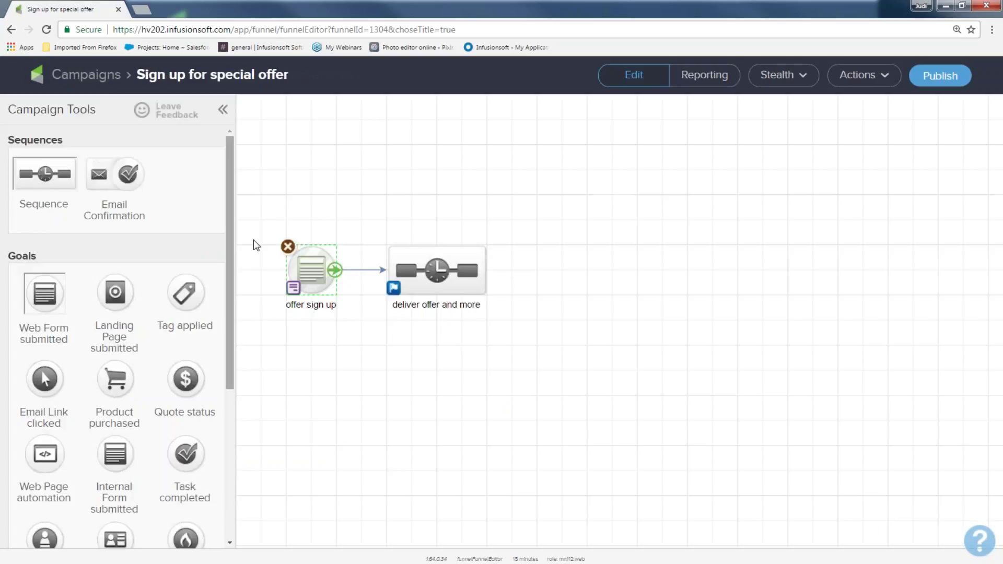
drag(279, 320, 360, 384)
click(359, 384)
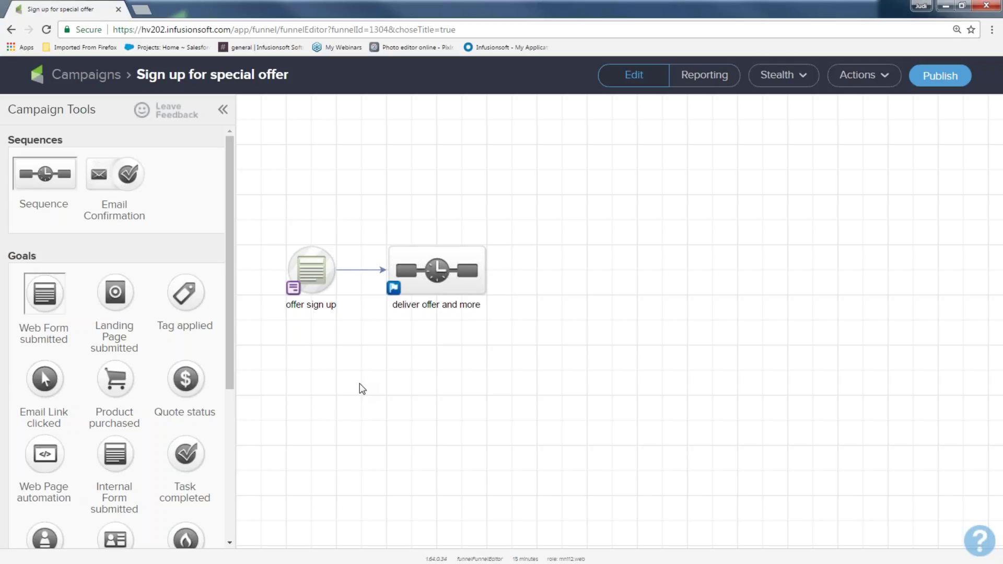
drag(272, 210, 360, 330)
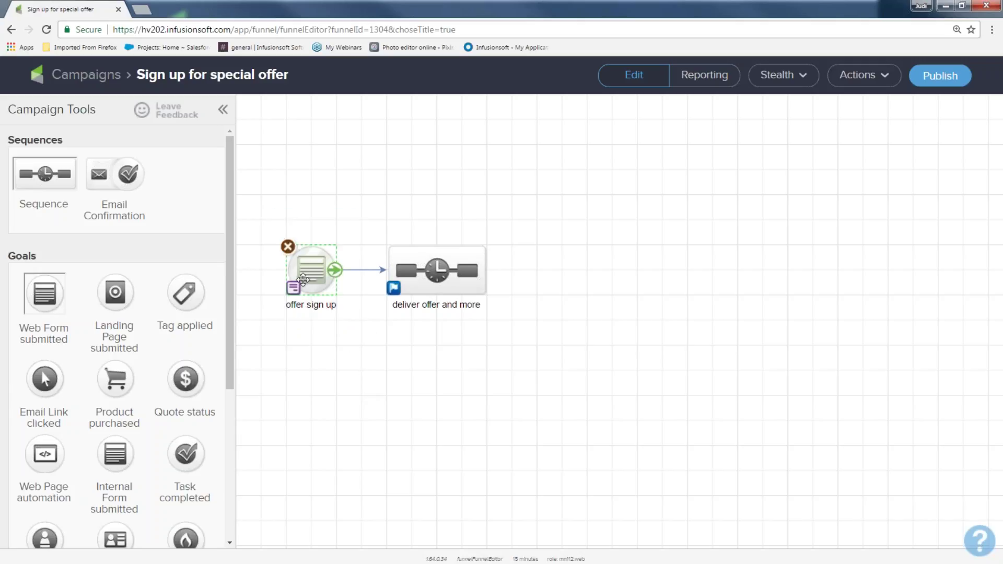
drag(356, 216, 526, 349)
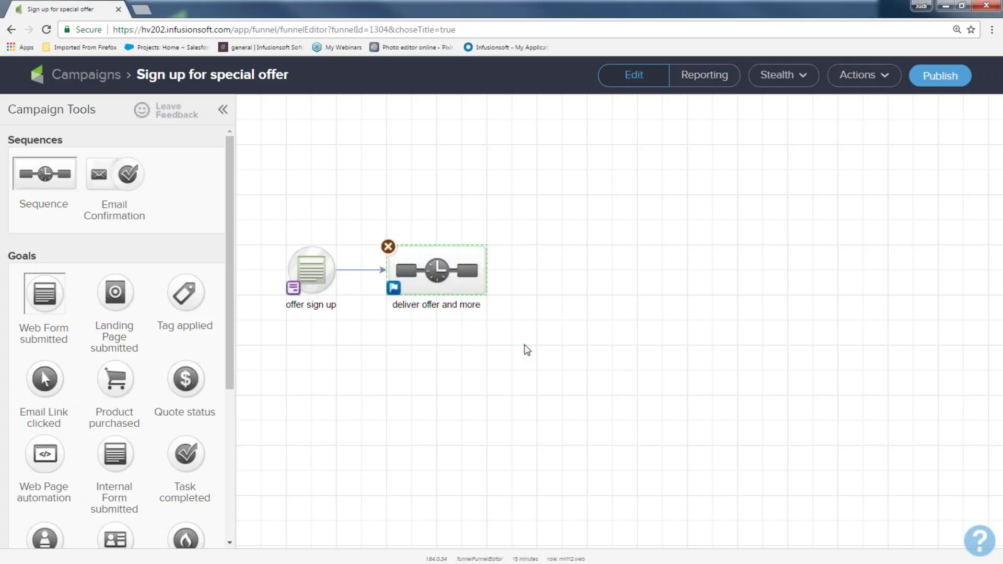
double_click(440, 274)
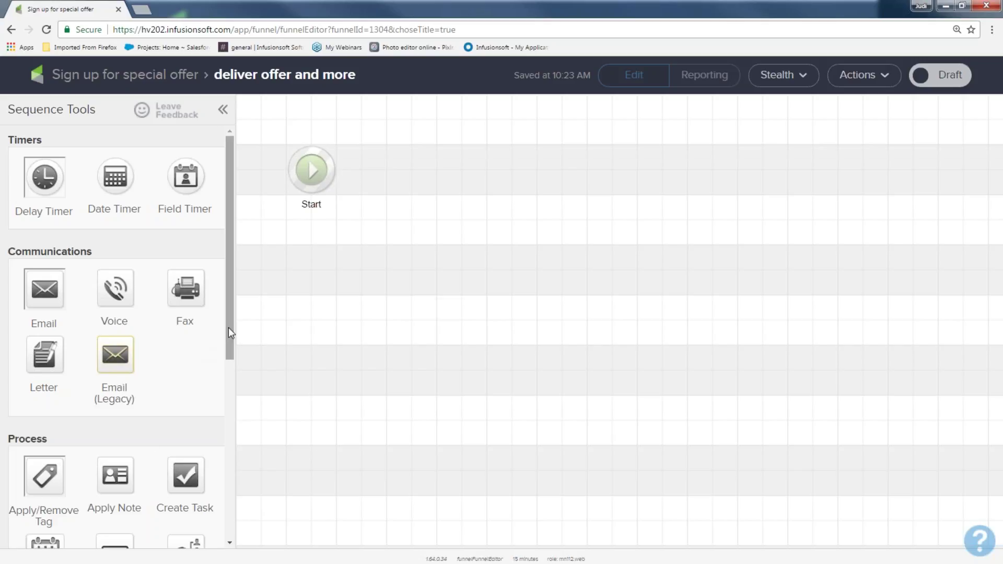
Add an Apply/Remove Tag step right after Start, shown as 'Apply 0 tags'
drag(227, 328, 230, 412)
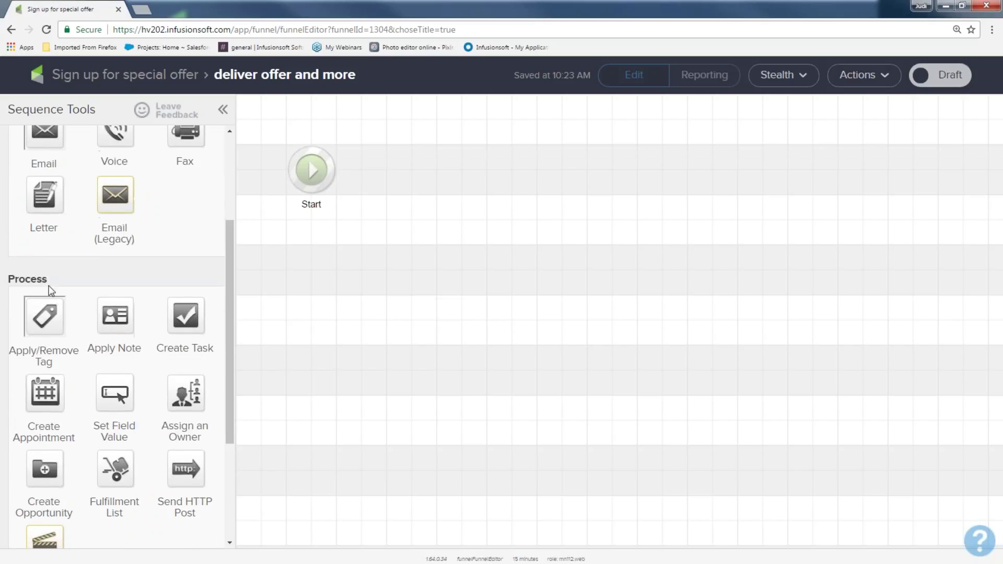
drag(54, 288, 8, 278)
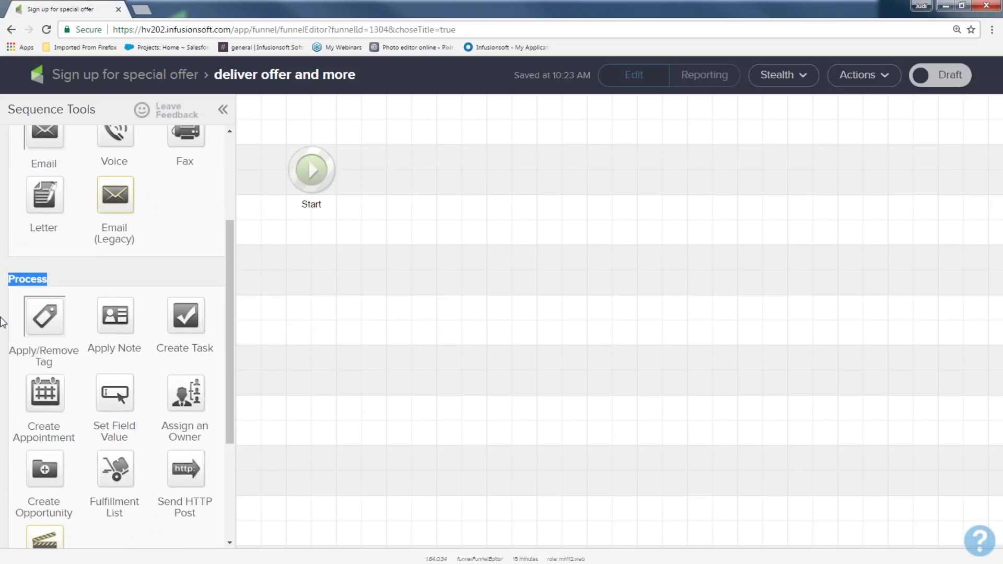
drag(42, 315, 407, 171)
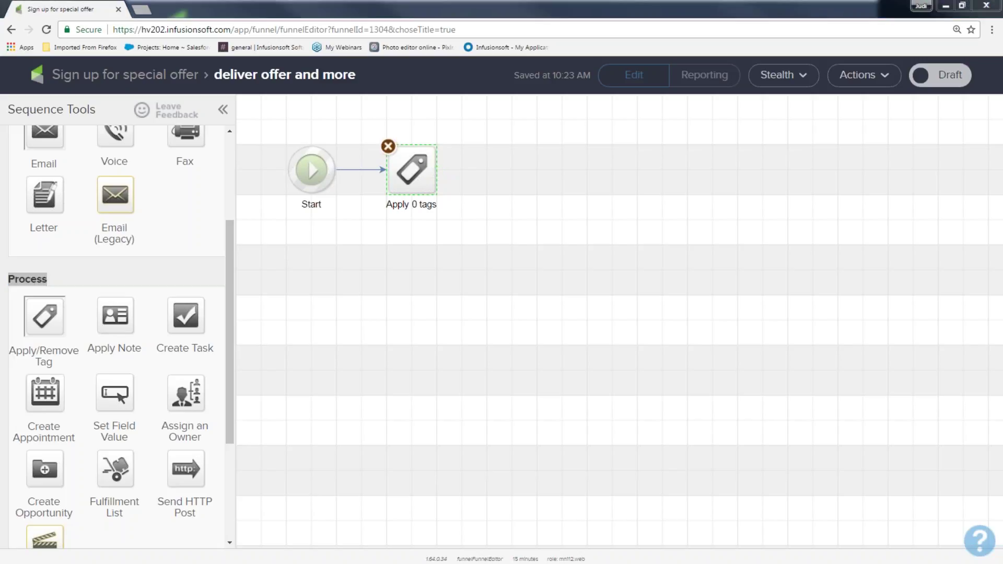
click(428, 274)
drag(260, 116, 337, 238)
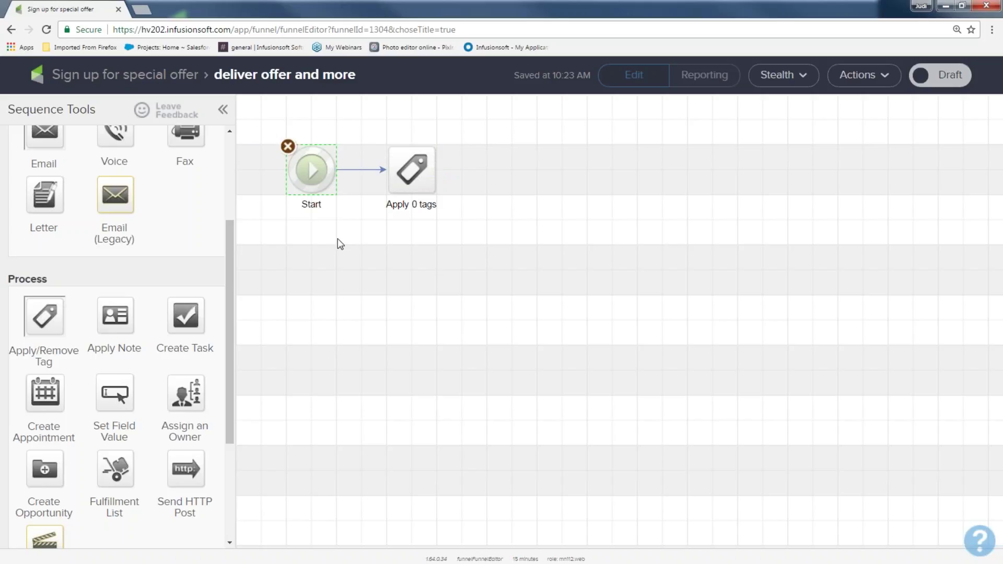
drag(376, 110, 457, 247)
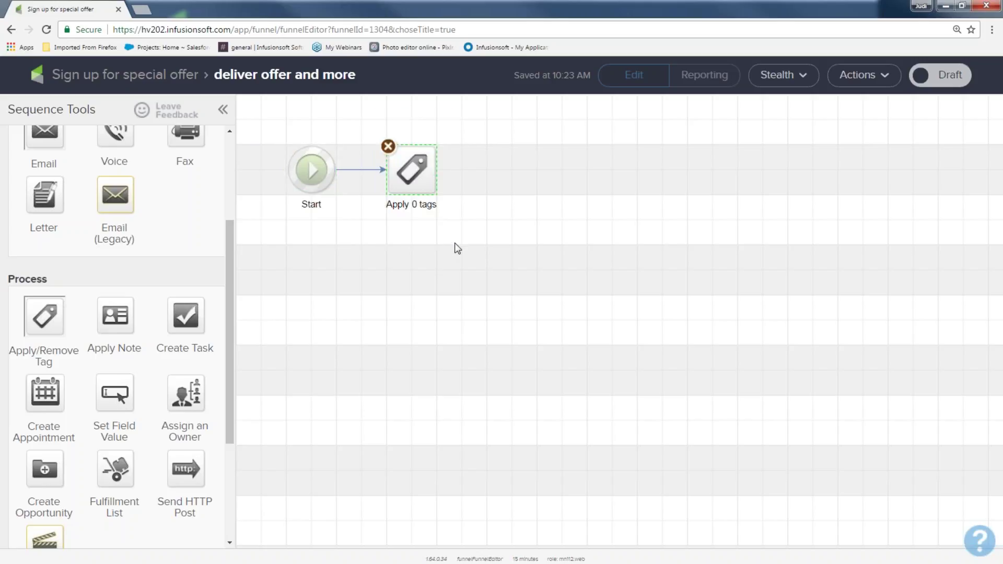
mouse_move(410, 168)
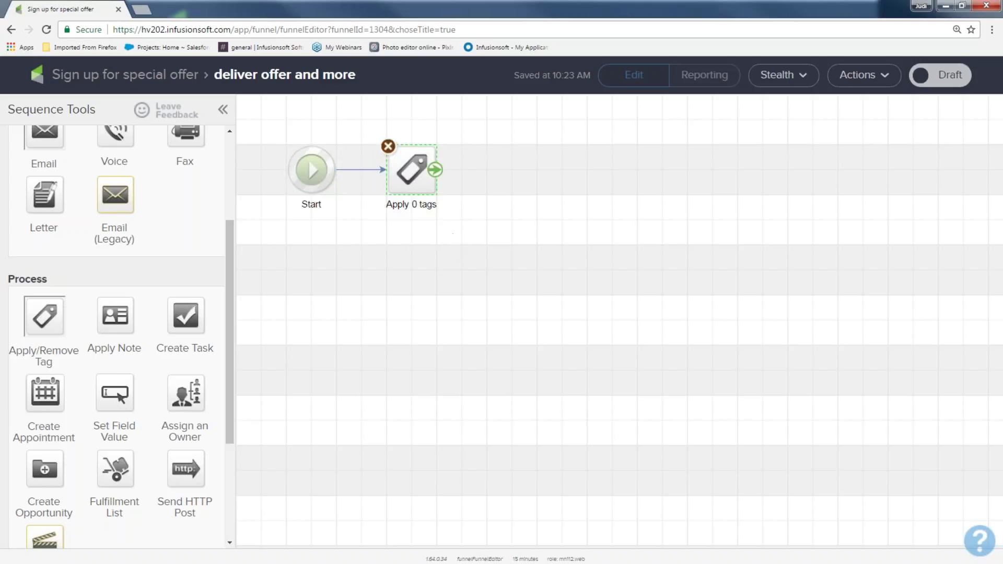
Create the tag 'March offer sign up', apply it in the tag step and save
double_click(411, 168)
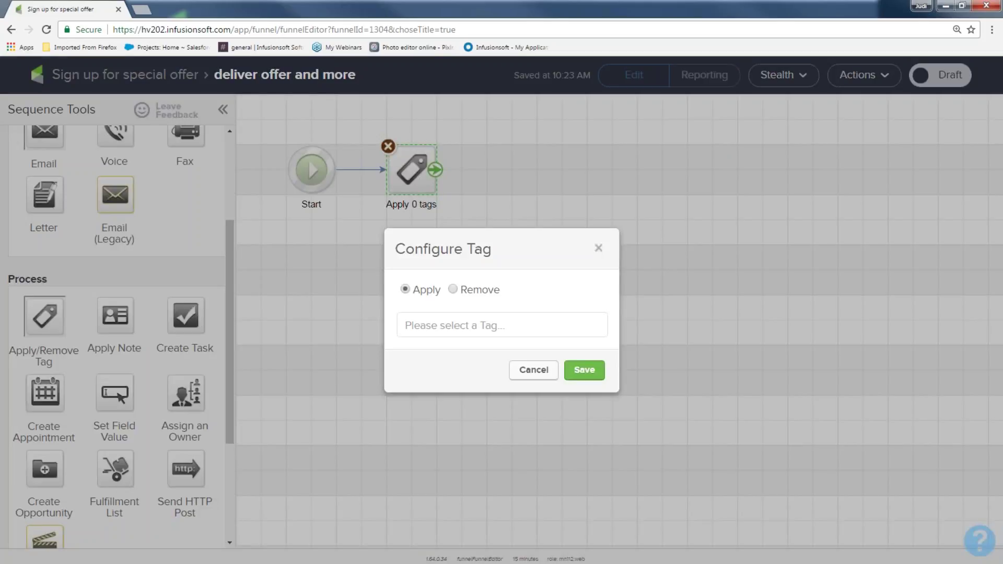
click(406, 325)
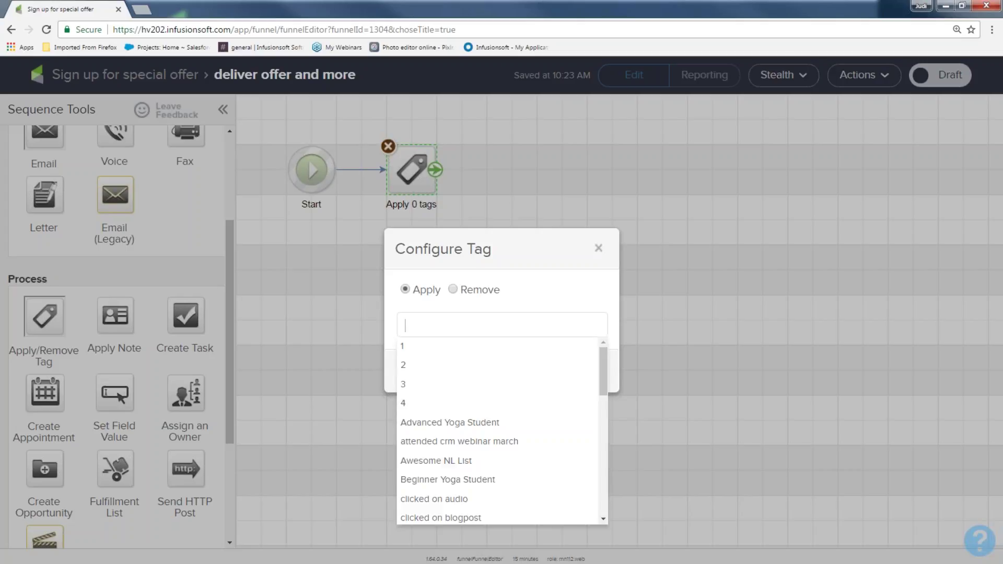
text(offer)
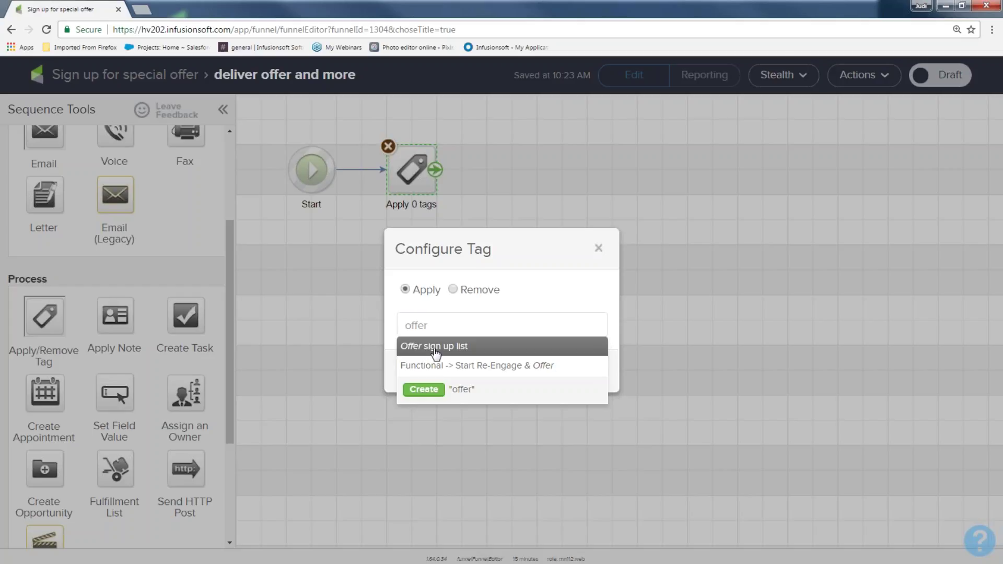
drag(437, 321, 387, 319)
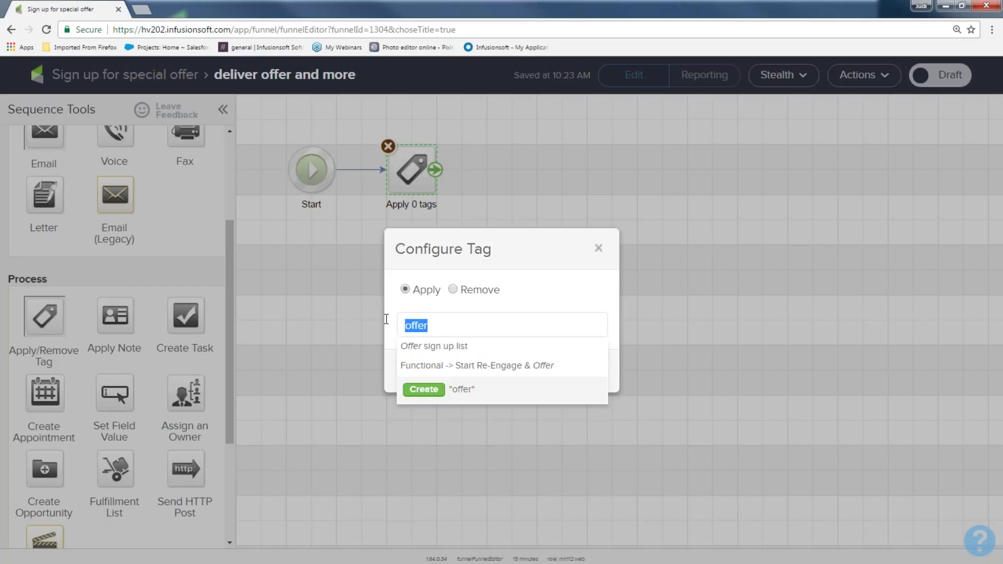
key(BackSpace)
text(March of)
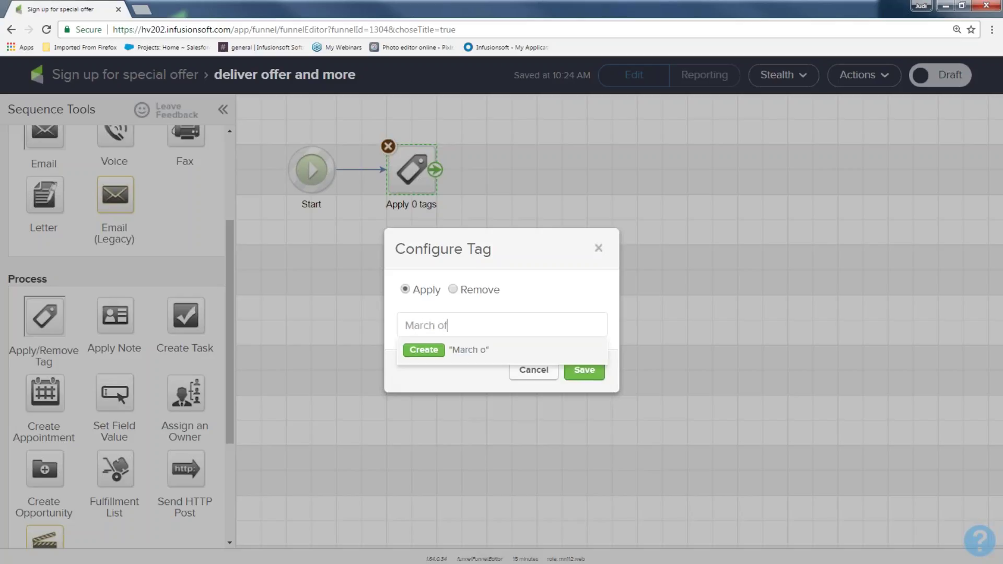
text(fer sign up)
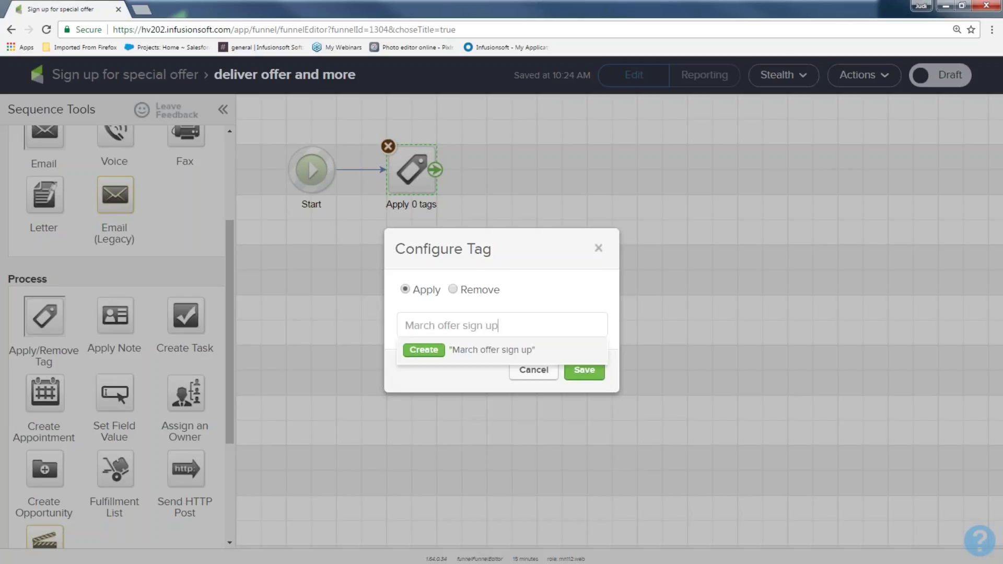
click(418, 350)
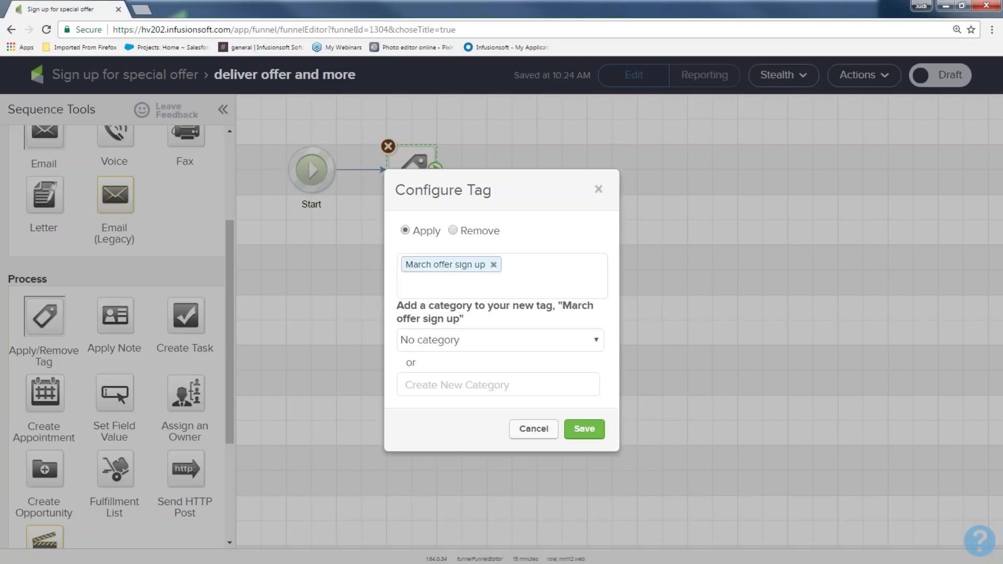
click(578, 430)
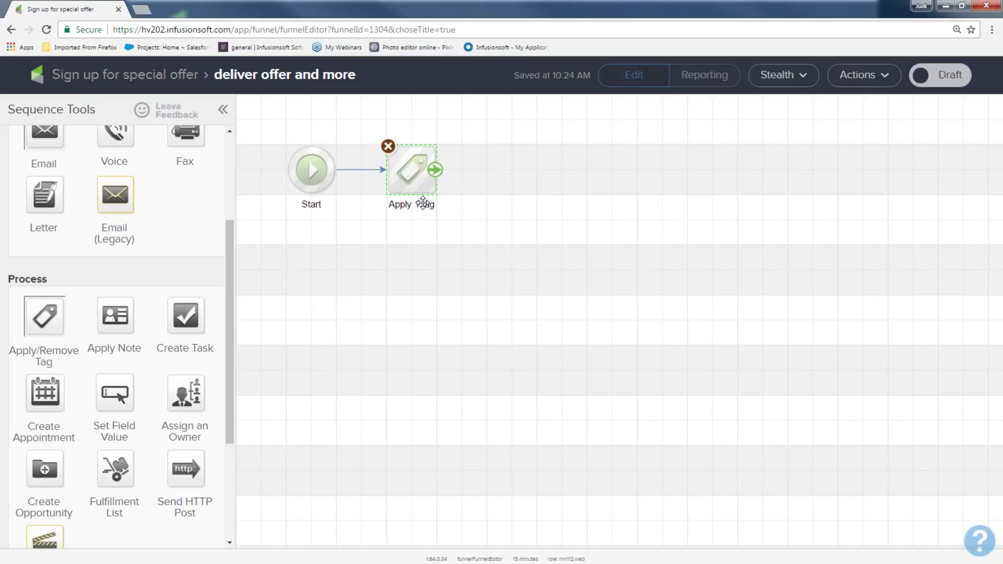
Add an Email step after the tag step and name it 'offer 1 and welcome'
scroll(175, 271, up, 3)
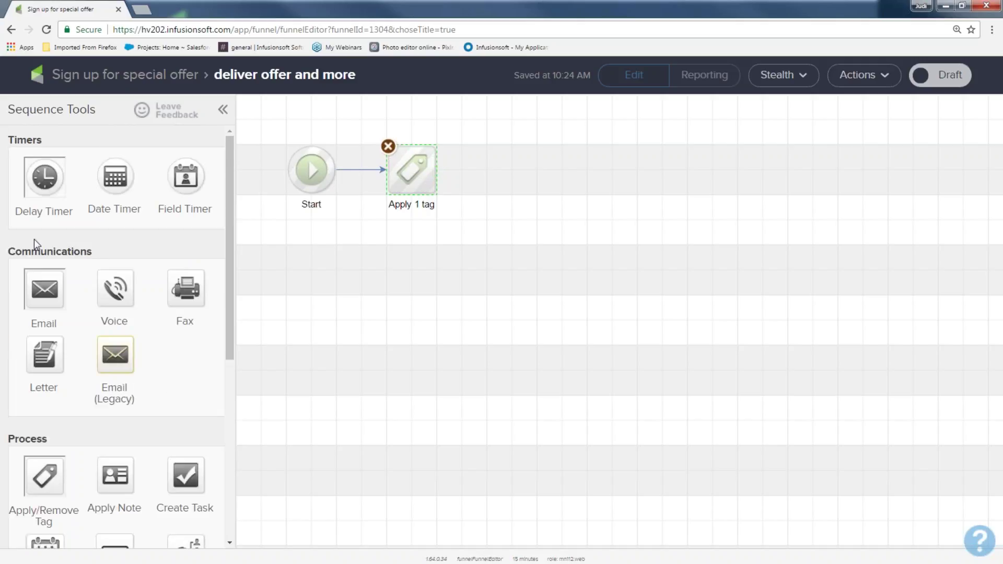
drag(96, 254, 6, 251)
drag(37, 285, 511, 166)
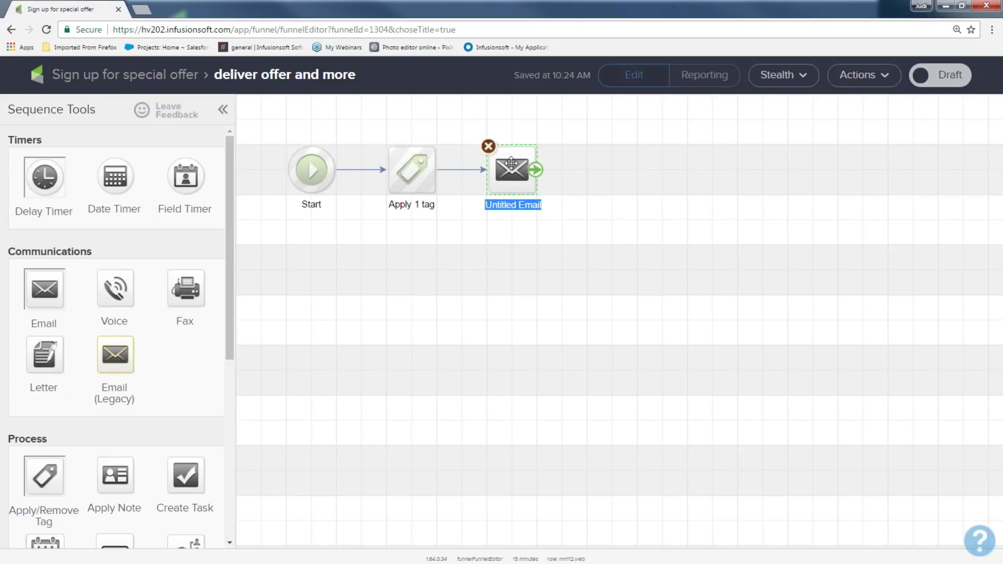
text(offer 1 and welcome)
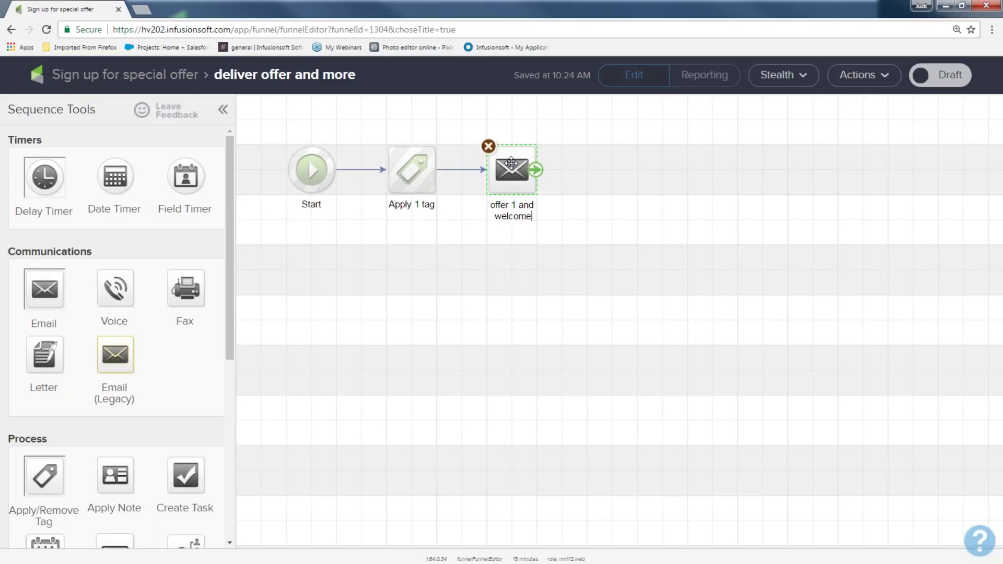
click(510, 166)
Give 'offer 1 and welcome' the Instant Marketing Ideas template, mark it Ready, and return to the sequence
double_click(510, 167)
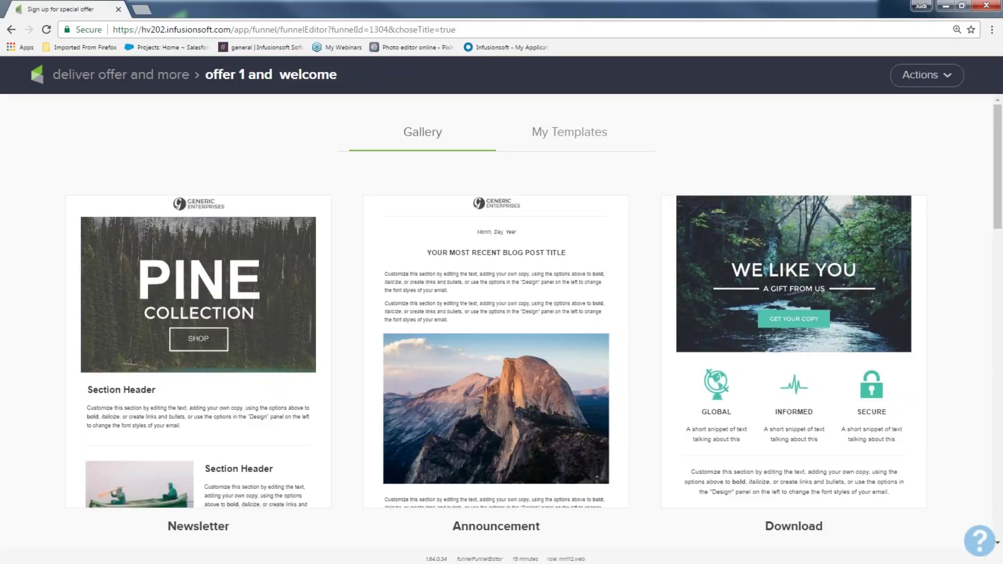
click(568, 140)
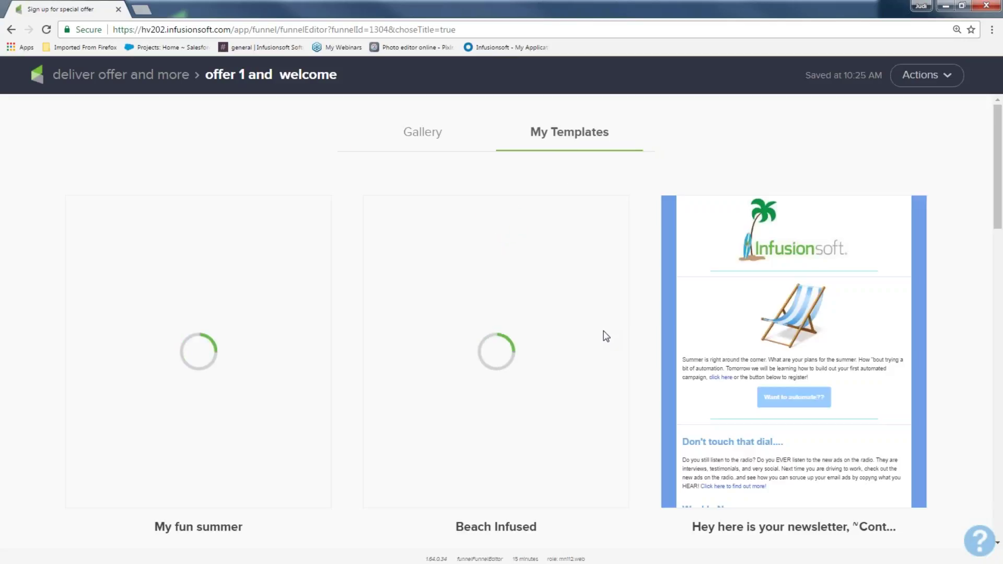
mouse_move(617, 353)
scroll(613, 347, down, 20)
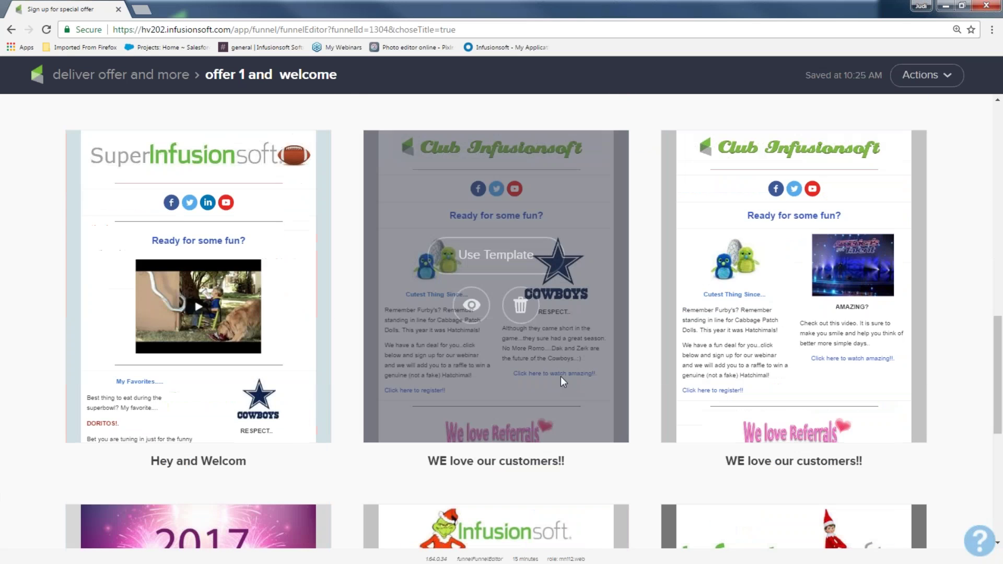
scroll(560, 377, down, 2)
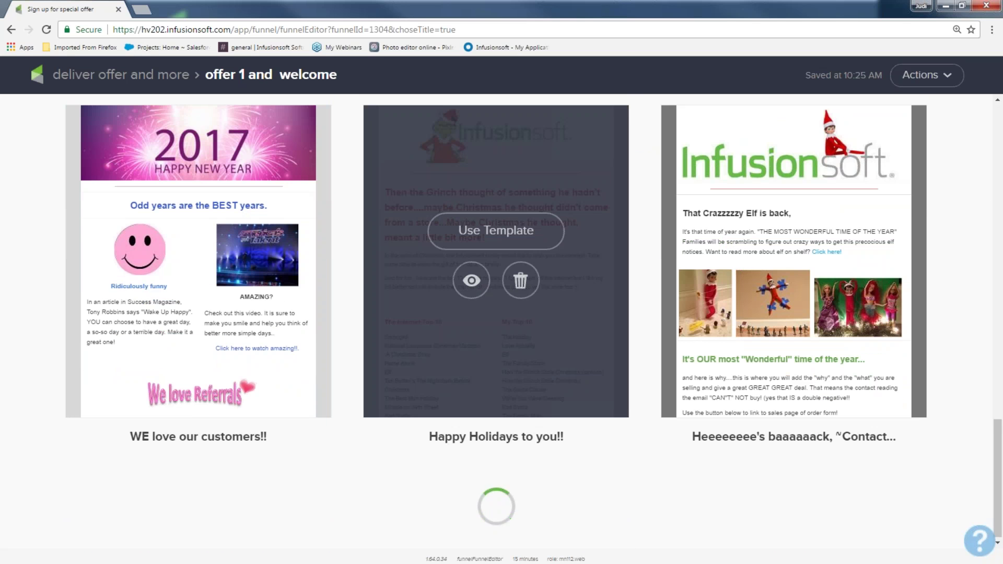
scroll(496, 339, down, 4)
scroll(428, 390, down, 6)
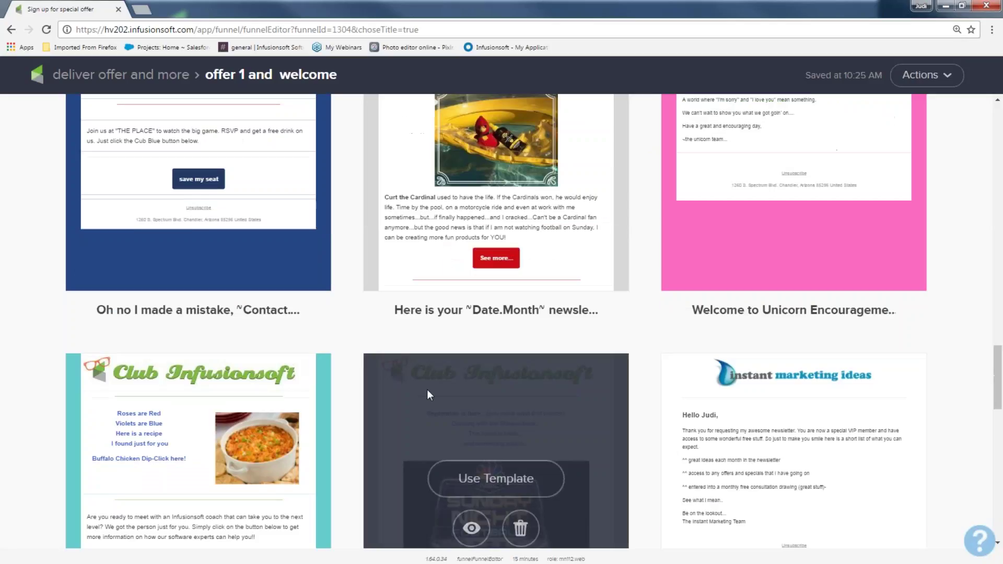
scroll(428, 390, down, 1)
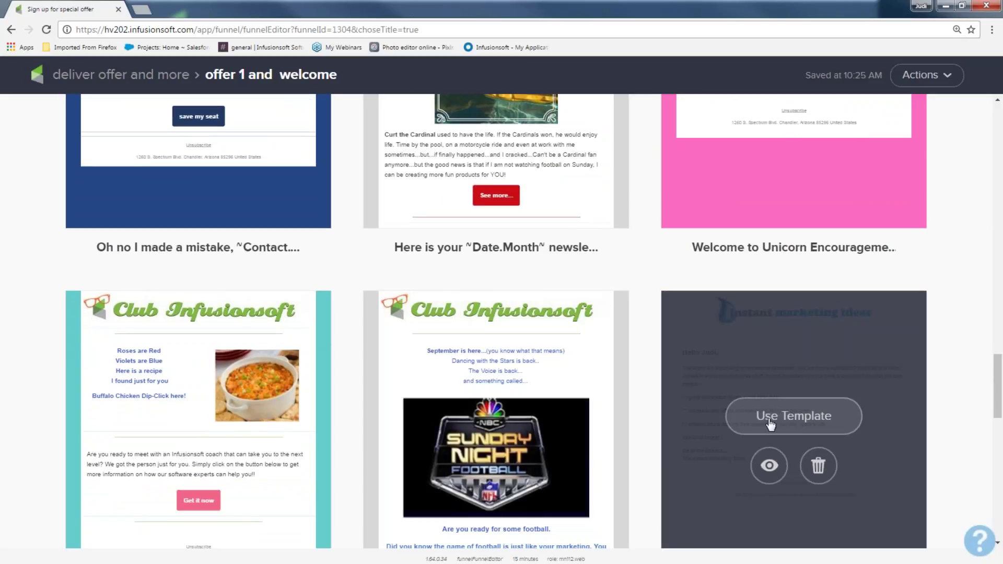
click(771, 423)
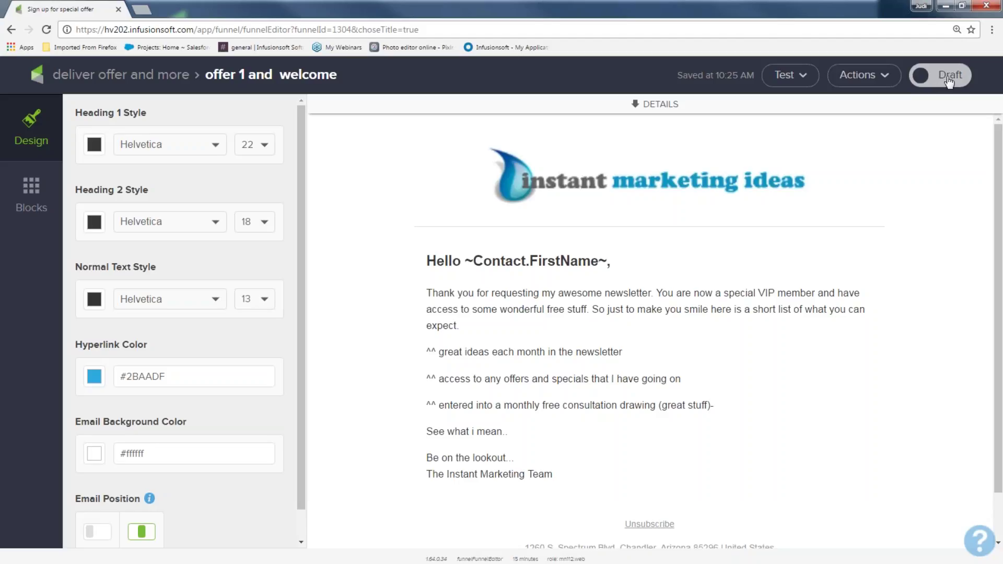
click(949, 81)
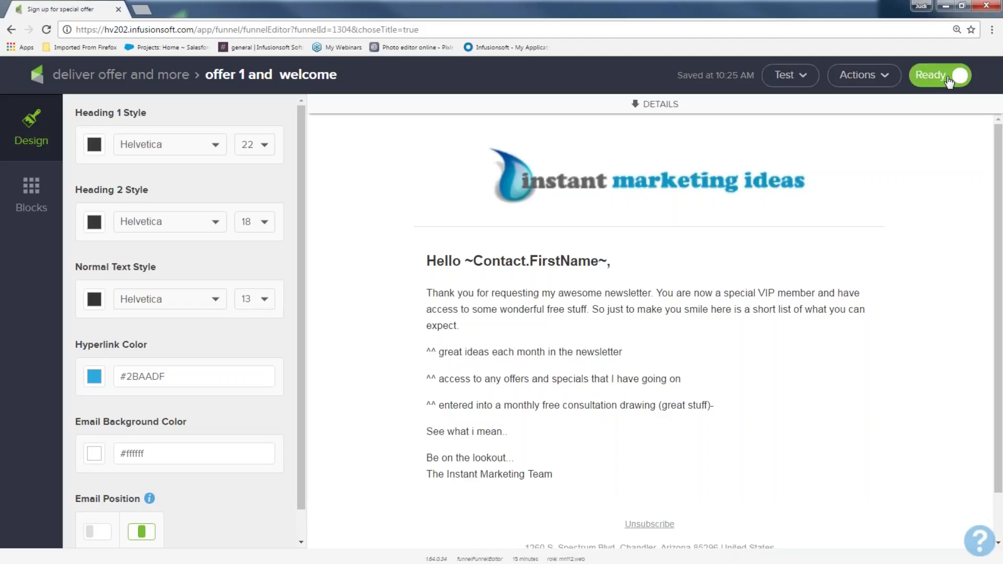
click(155, 83)
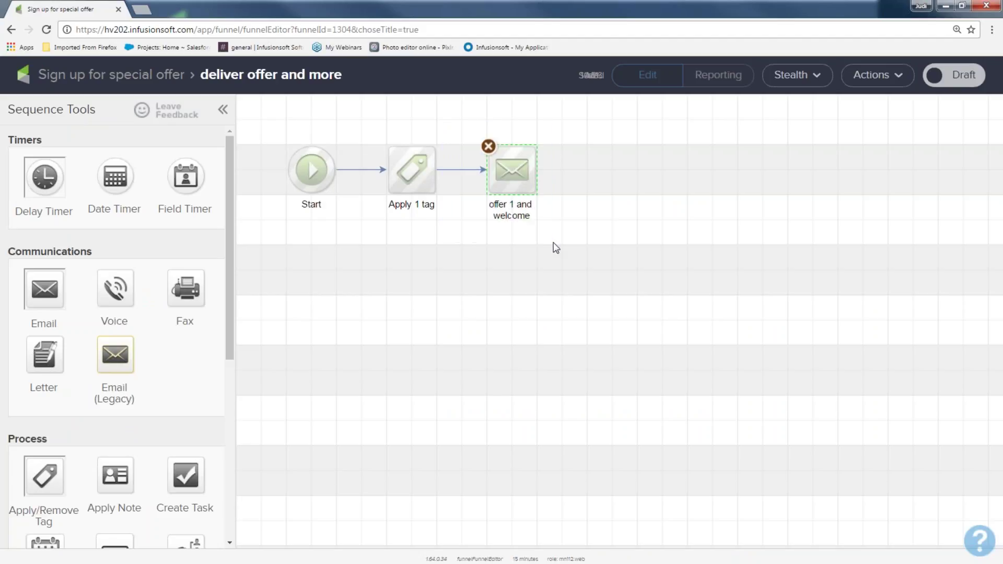
Add a delay timer after the offer 1 and welcome email and set it to wait 4 days
click(493, 319)
drag(50, 144, 7, 140)
drag(46, 176, 588, 159)
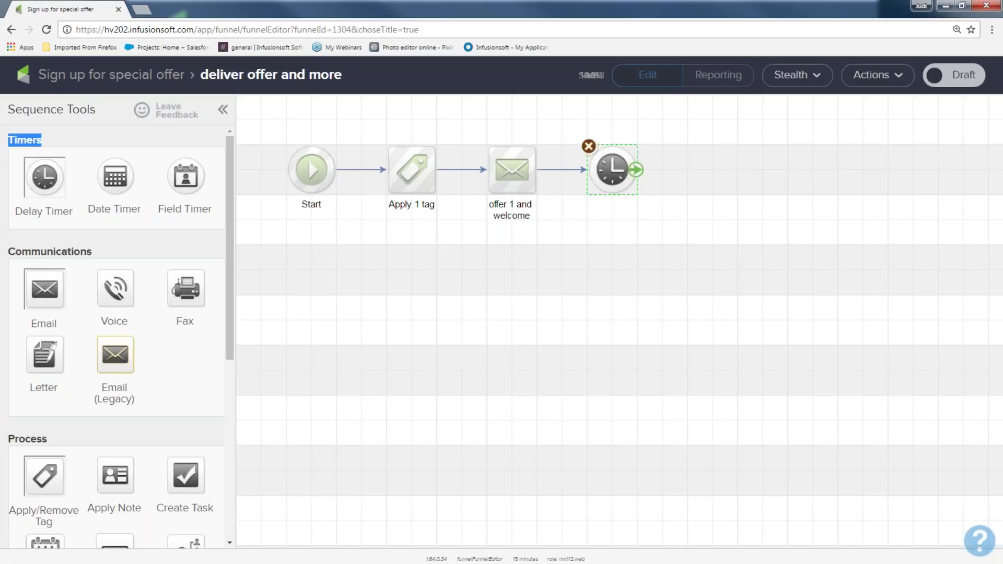
double_click(609, 169)
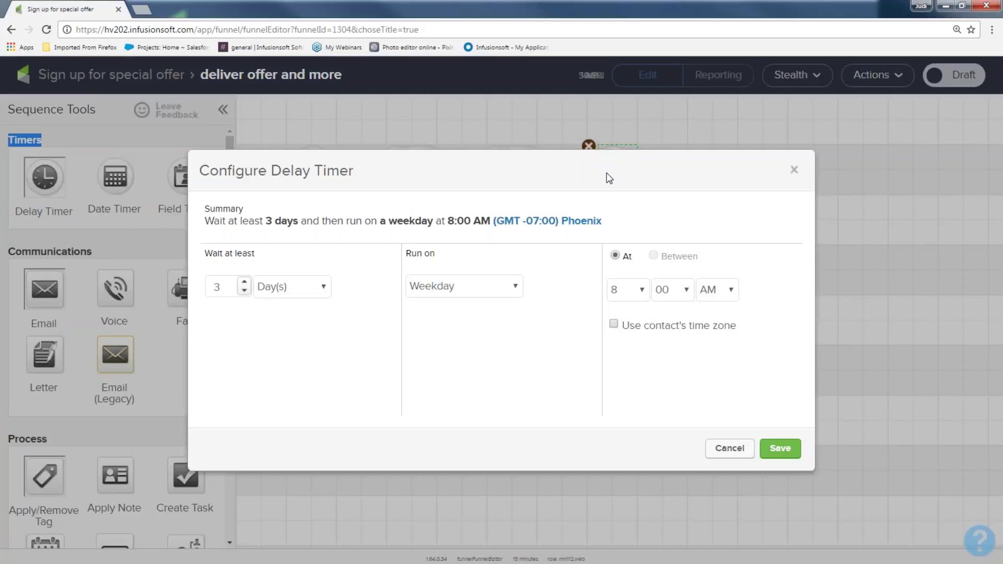
click(246, 283)
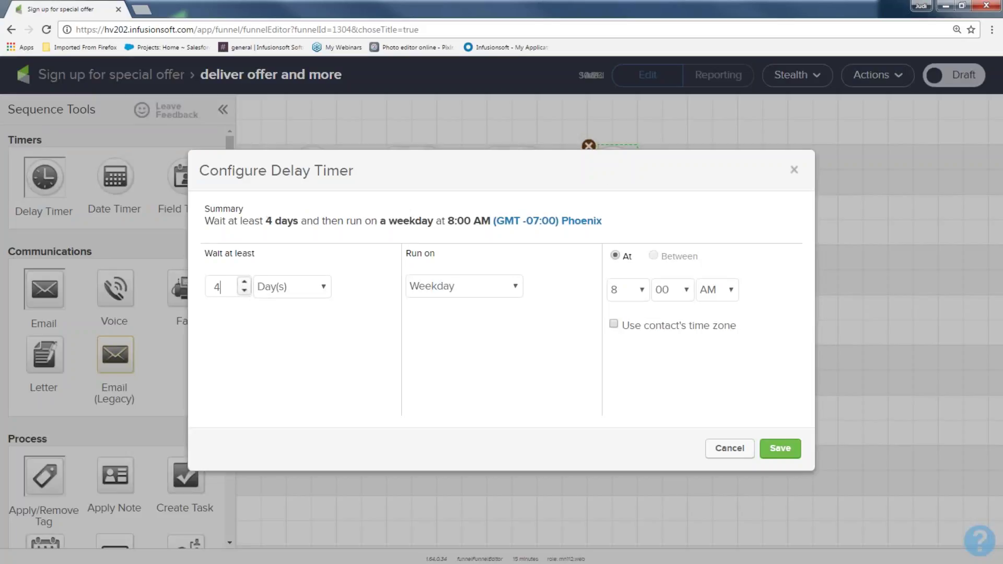
click(783, 448)
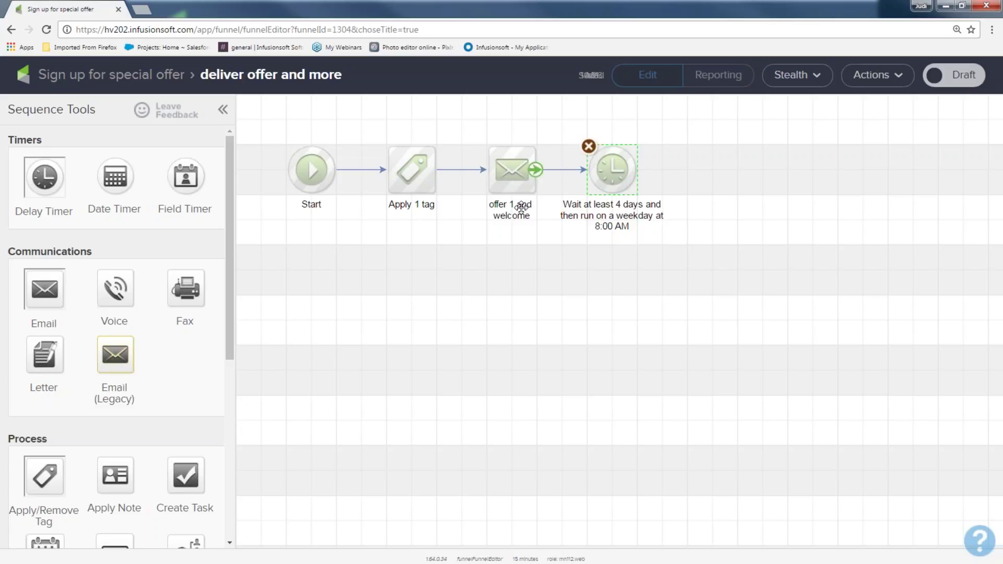
right_click(508, 175)
Duplicate the welcome email, connect it after the 4-day timer, and rename it 'offer 2 20% off'
click(534, 191)
click(715, 179)
drag(655, 193, 711, 170)
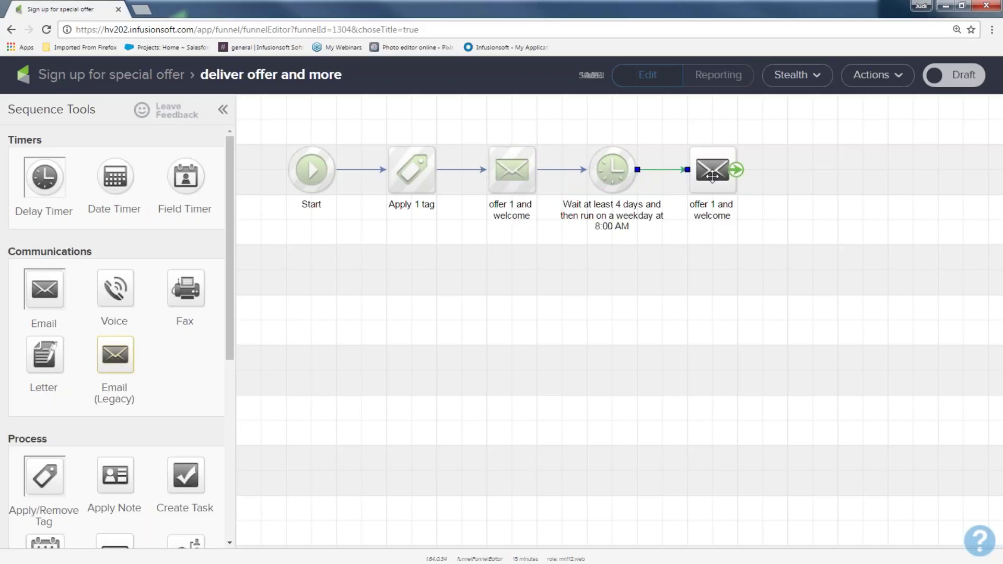
double_click(711, 209)
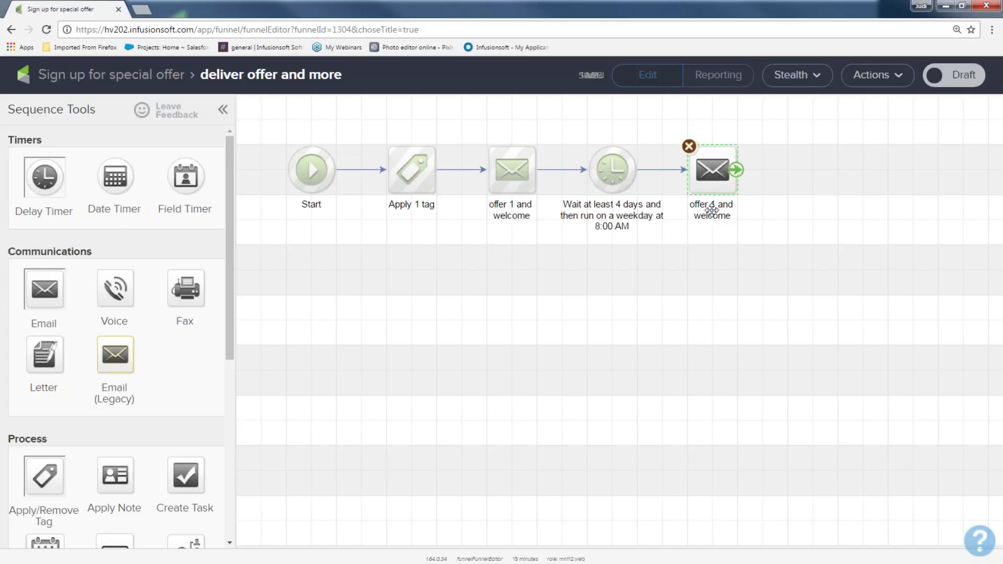
text(offer 2)
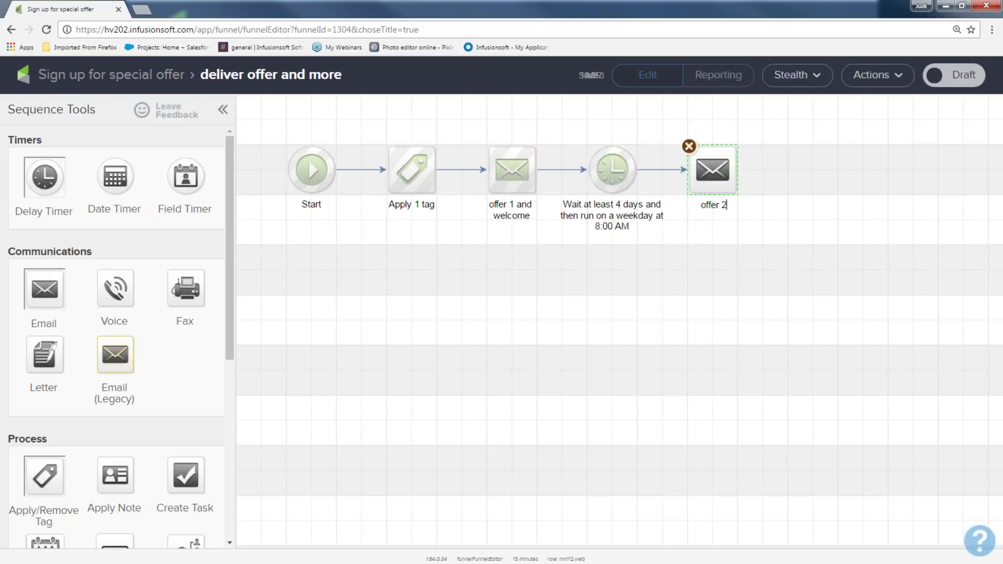
key(Return)
text(10%)
key(BackSpace)
key(BackSpace)
key(BackSpace)
text(20% off)
mouse_move(710, 166)
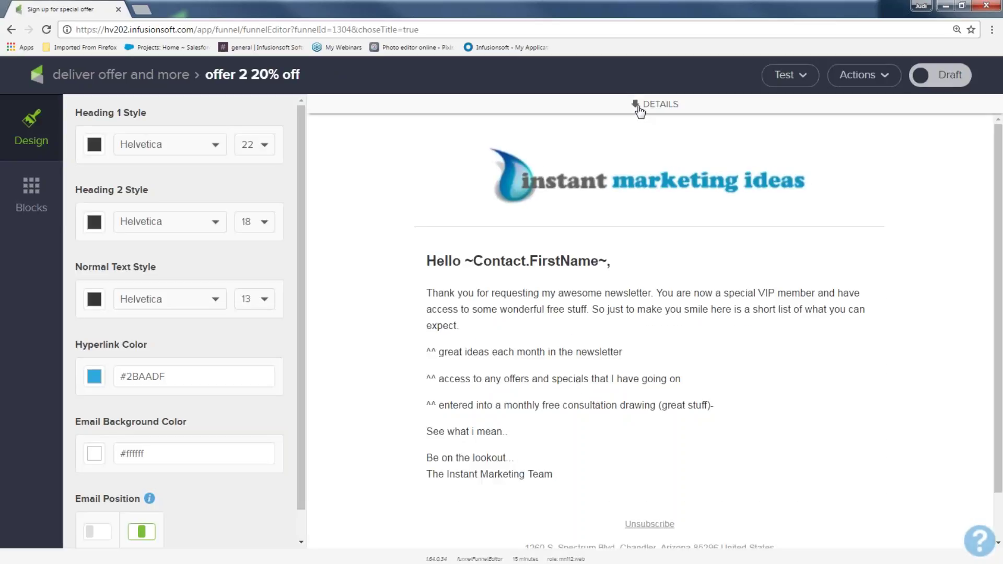
Set the offer 2 email subject to '2nd chance don't miss this' and mark it Ready
click(636, 105)
triple_click(635, 176)
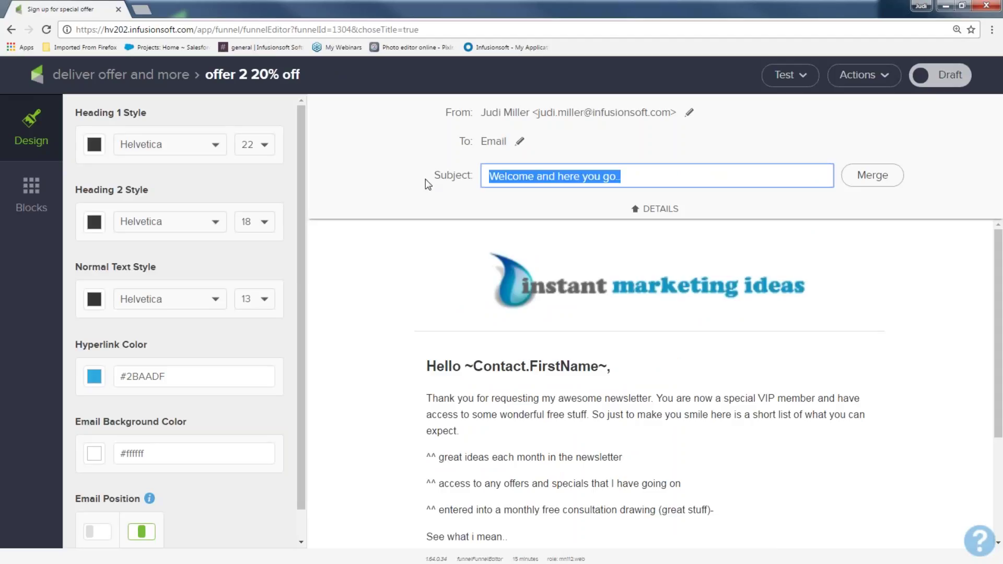
text(2nd chance dont)
key(BackSpace)
key(BackSpace)
text('t miss this)
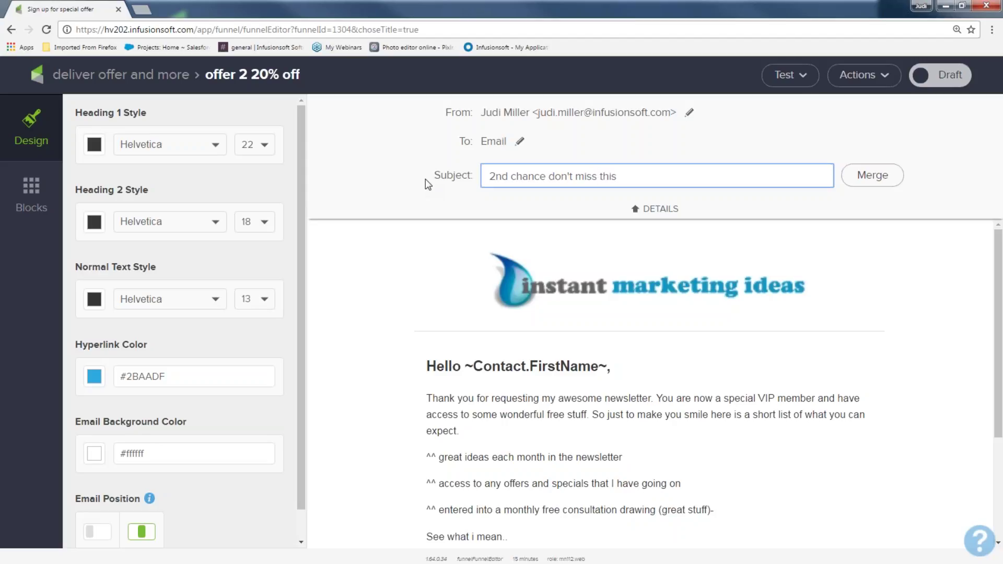
click(941, 83)
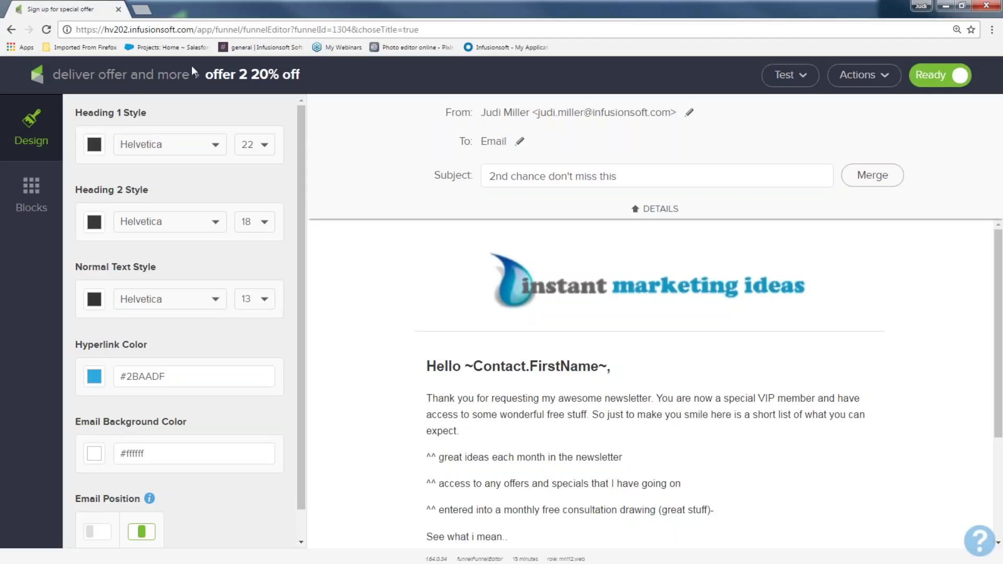
Back on the sequence canvas, add a new delay timer after the offer 2 email
click(158, 78)
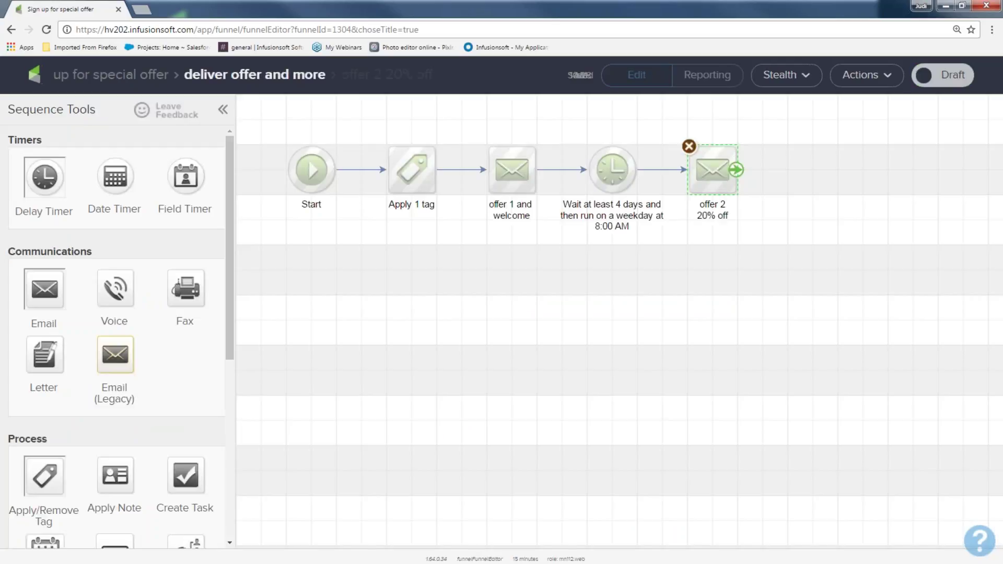
drag(355, 127, 460, 244)
drag(465, 119, 552, 246)
drag(562, 136, 679, 244)
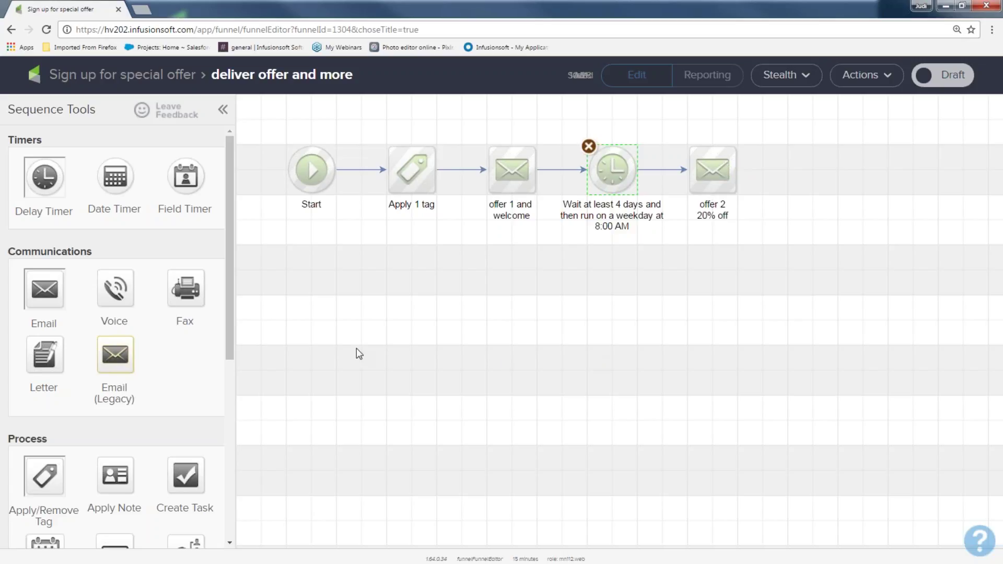
drag(44, 179, 813, 170)
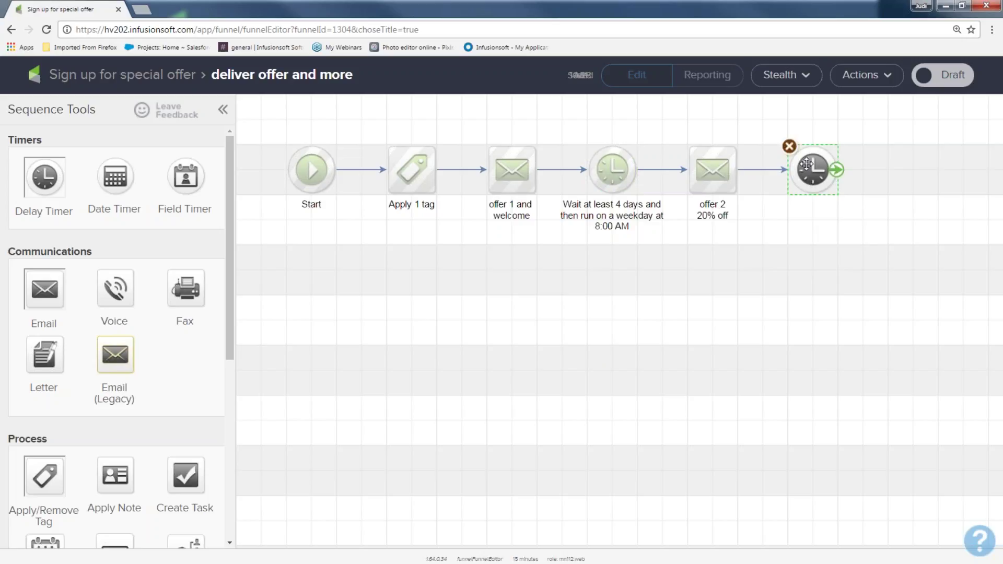
double_click(806, 164)
Set the second timer to 4 days and connect a copy of offer 2 after it, named 'offer 3 30%'
click(244, 283)
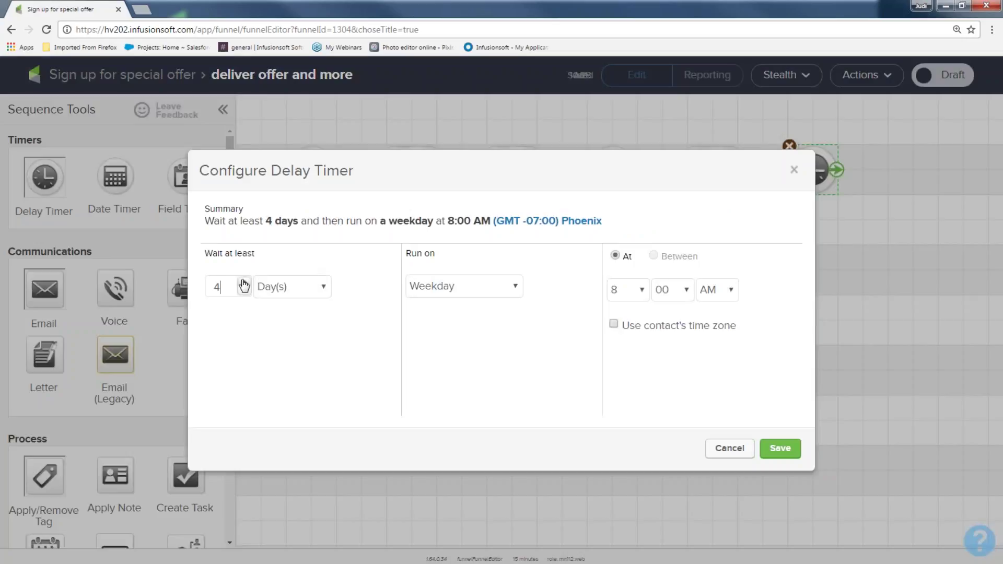
click(780, 448)
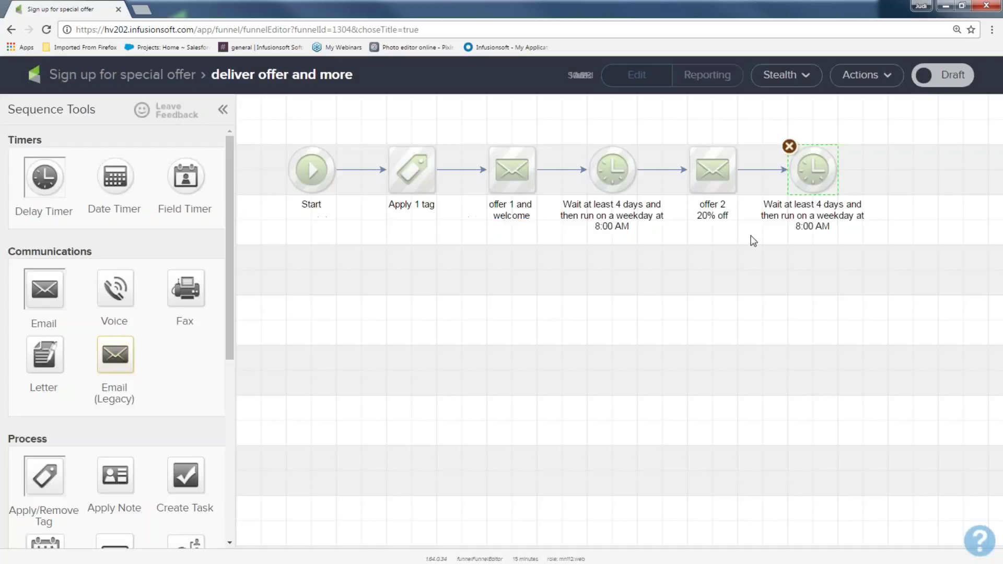
right_click(712, 168)
click(758, 180)
drag(731, 188, 811, 276)
drag(838, 170, 827, 271)
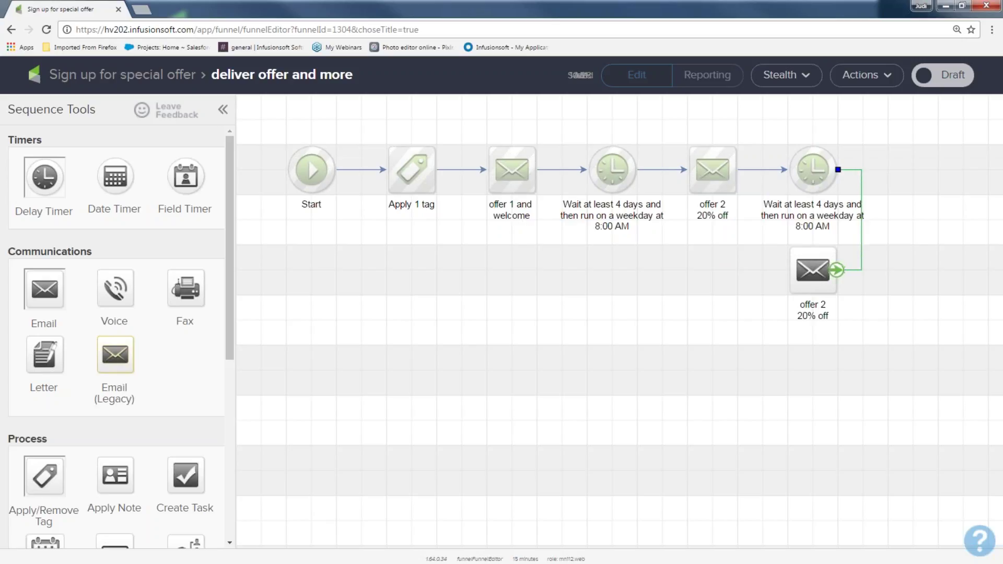
double_click(814, 305)
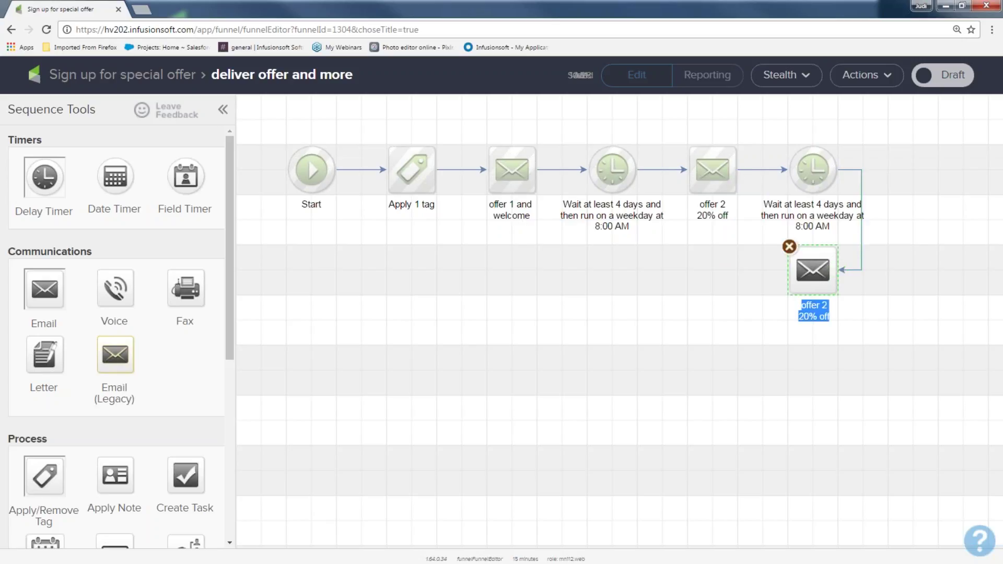
text(dffer 3)
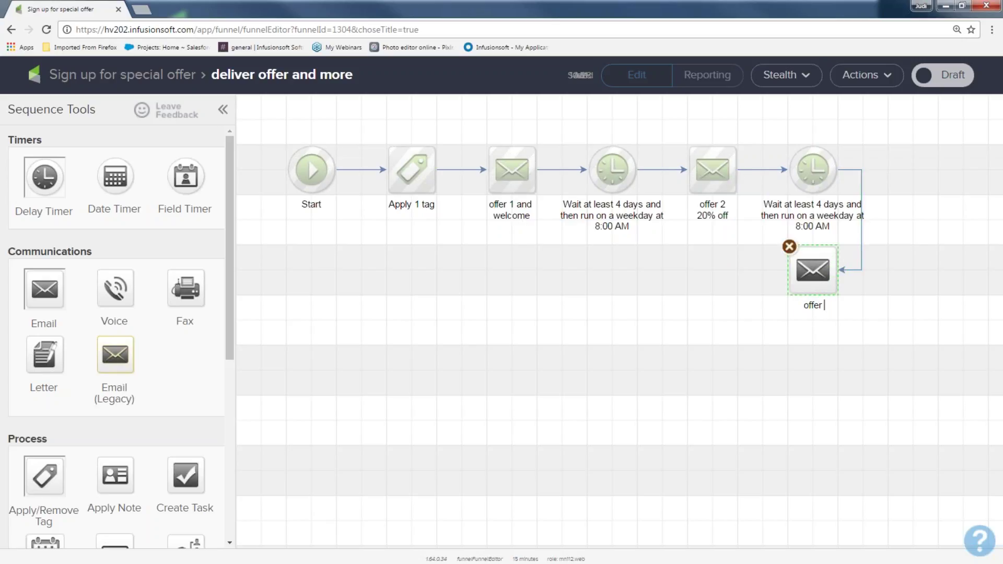
text(30%)
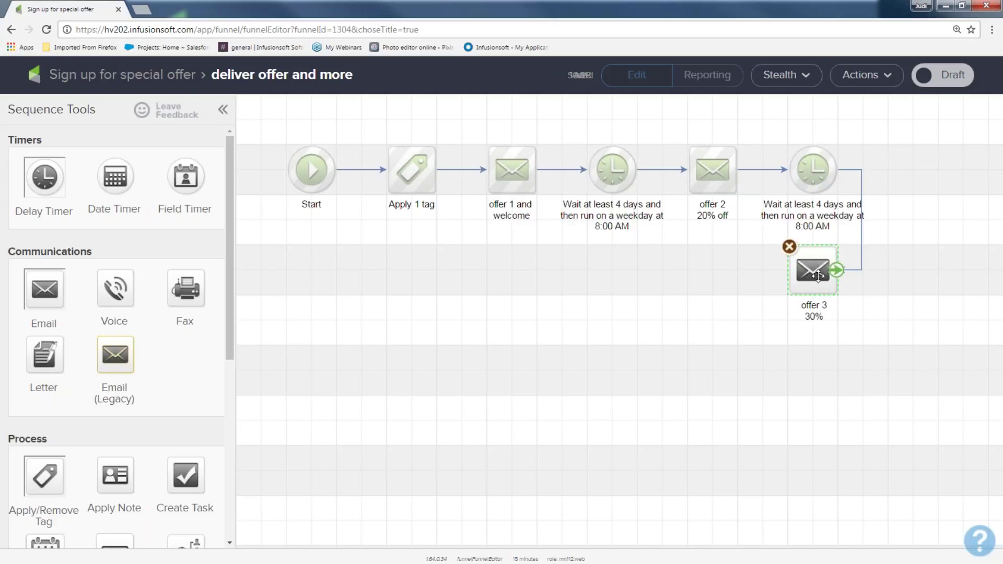
double_click(817, 276)
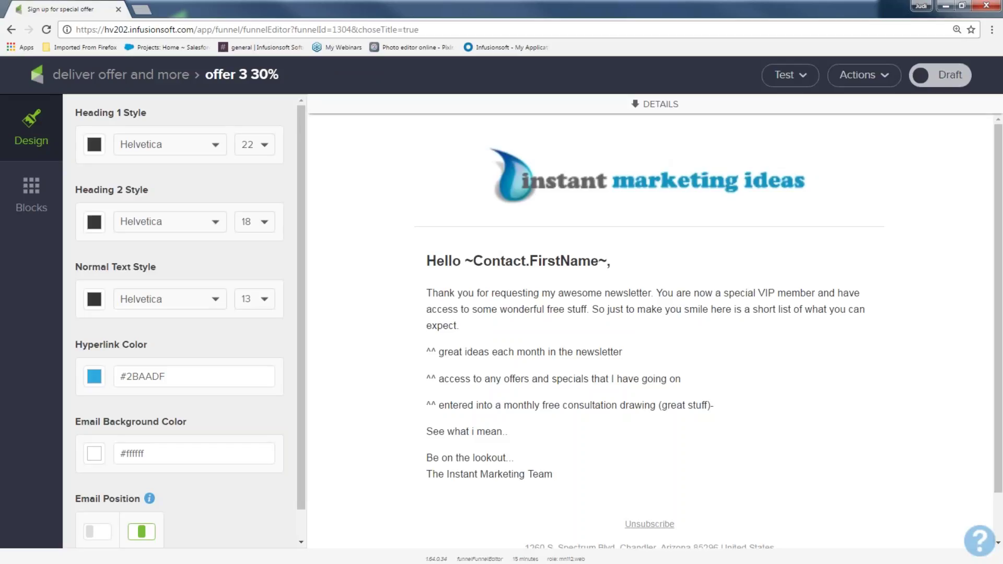
Change the offer 3 30% subject to '3rd times a charm or is it?' and mark the email Ready
drag(615, 175, 416, 171)
text(3rd )
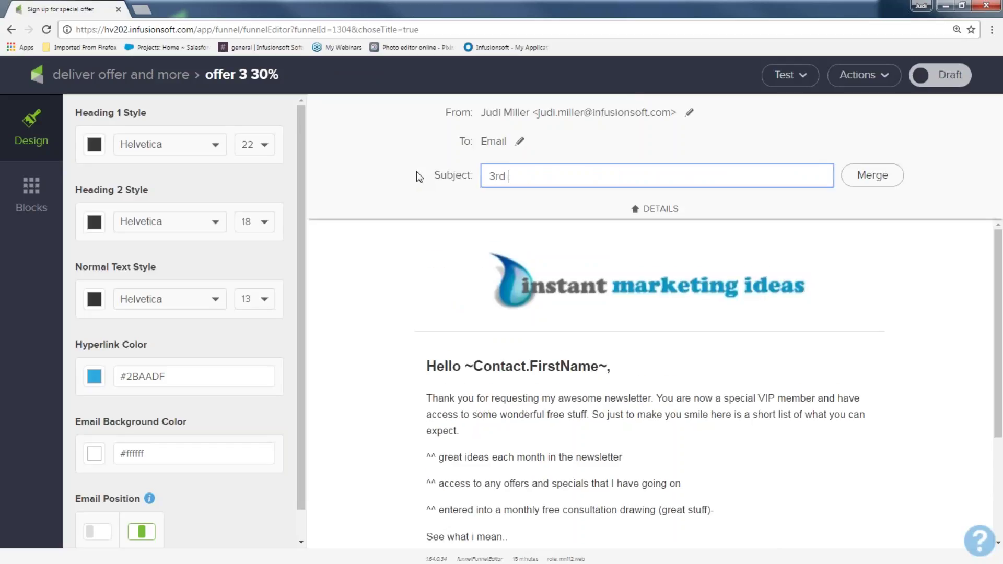
text(times a charm or is it?)
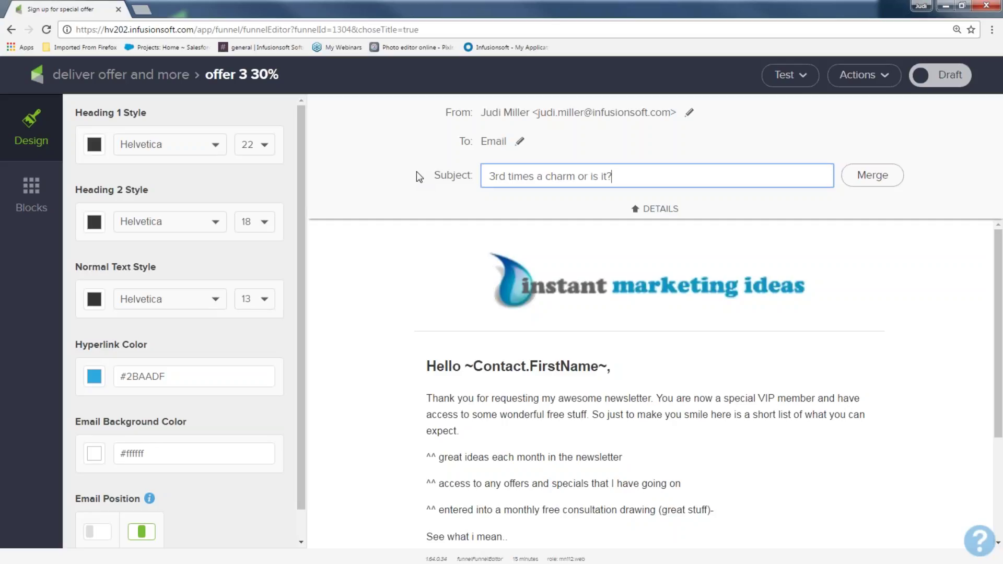
click(940, 75)
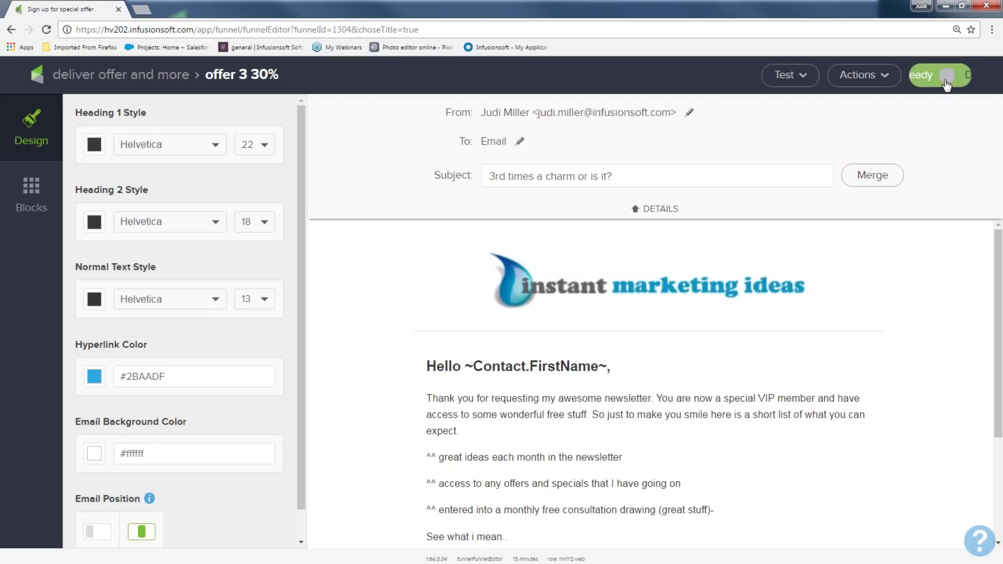
click(112, 73)
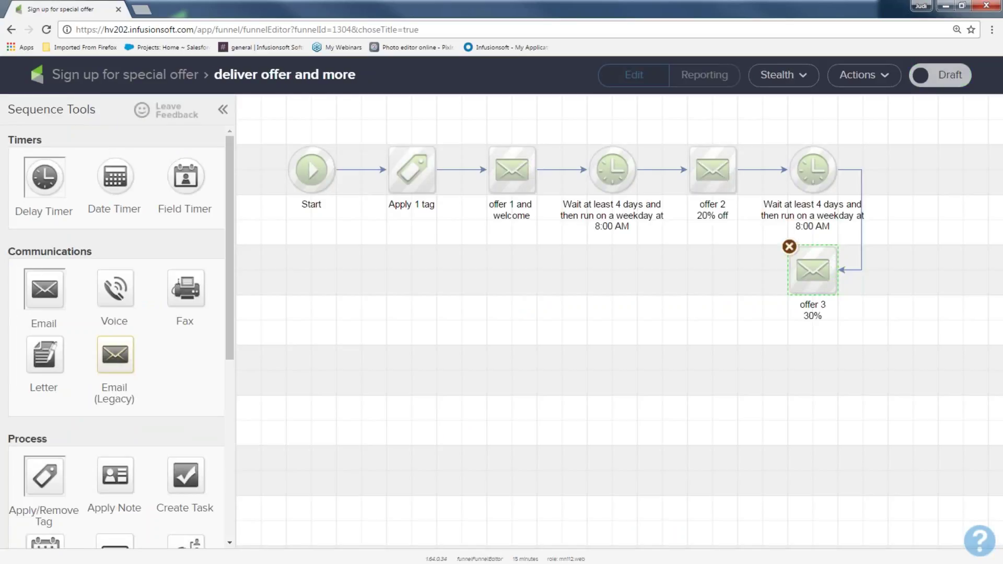
Add a delay timer after offer 3 that waits 2 weeks
drag(50, 179, 686, 270)
double_click(685, 271)
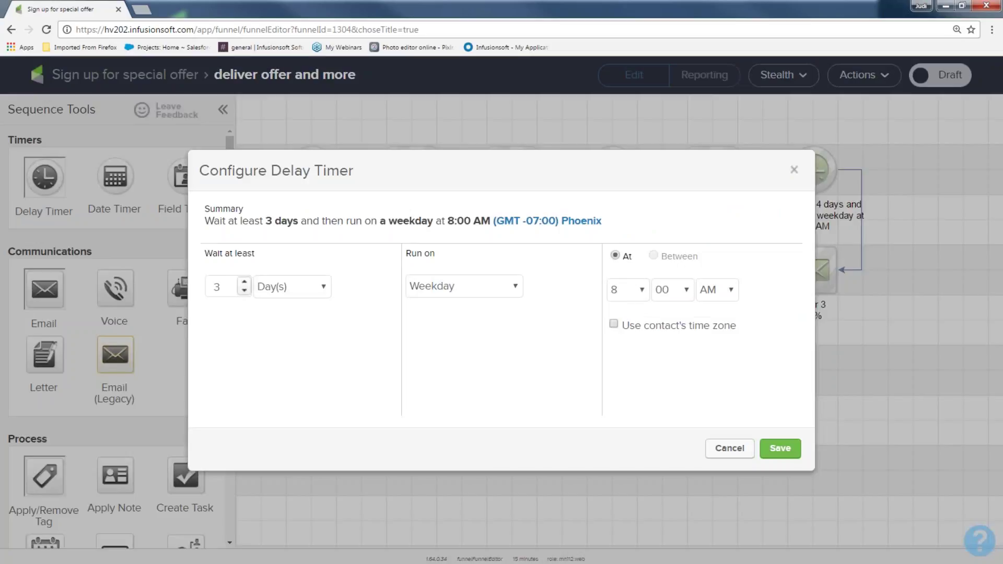
click(328, 288)
click(322, 349)
click(244, 281)
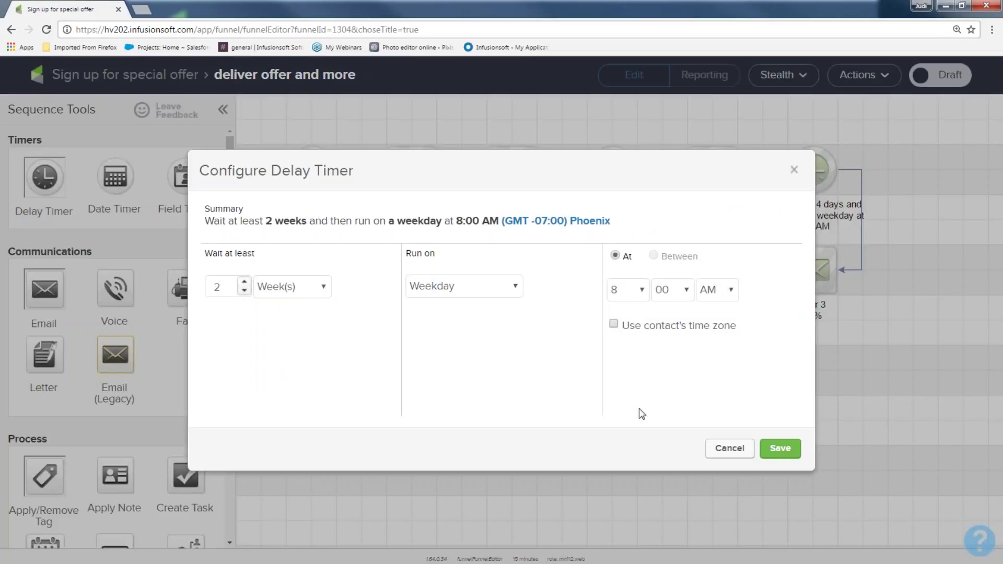
click(778, 449)
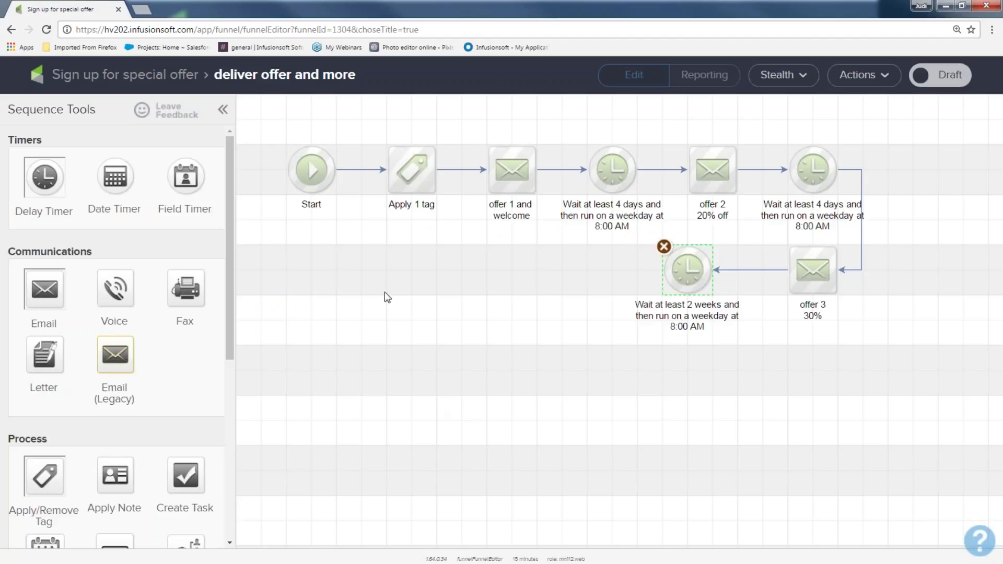
Add an 'offer 4 50%' email after the 2-week timer and mark the sequence Ready
drag(46, 298, 535, 267)
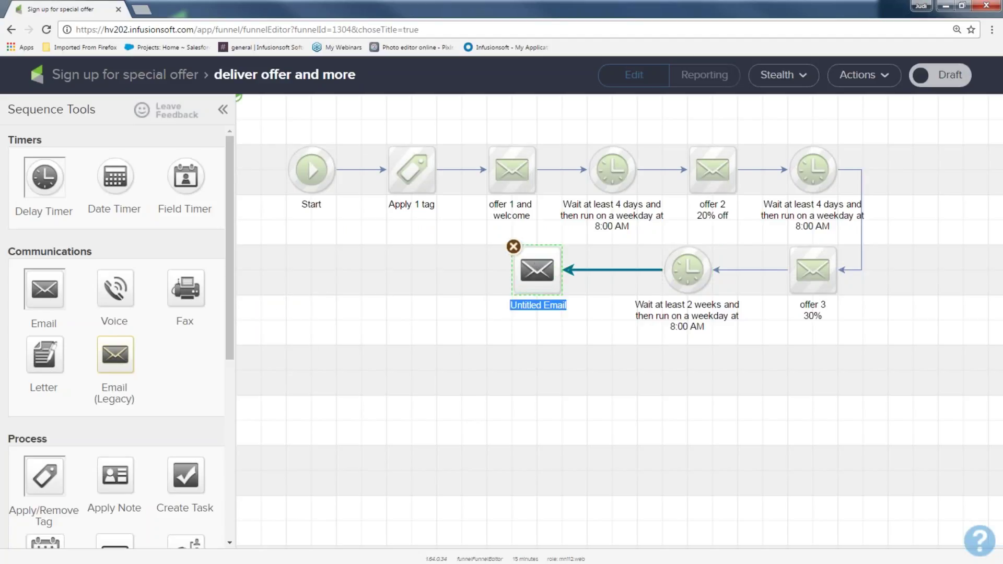
text(offer 4)
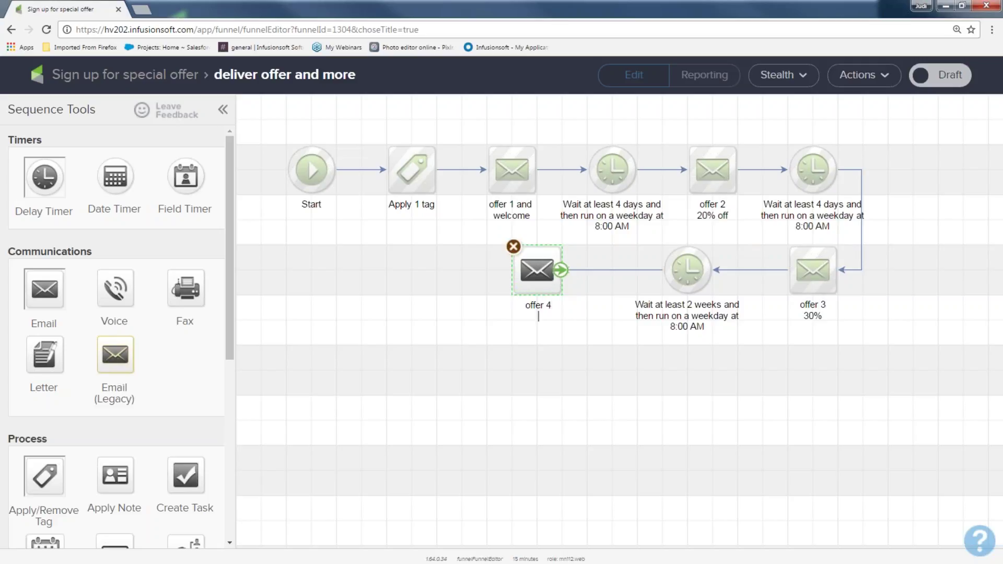
text( 50%)
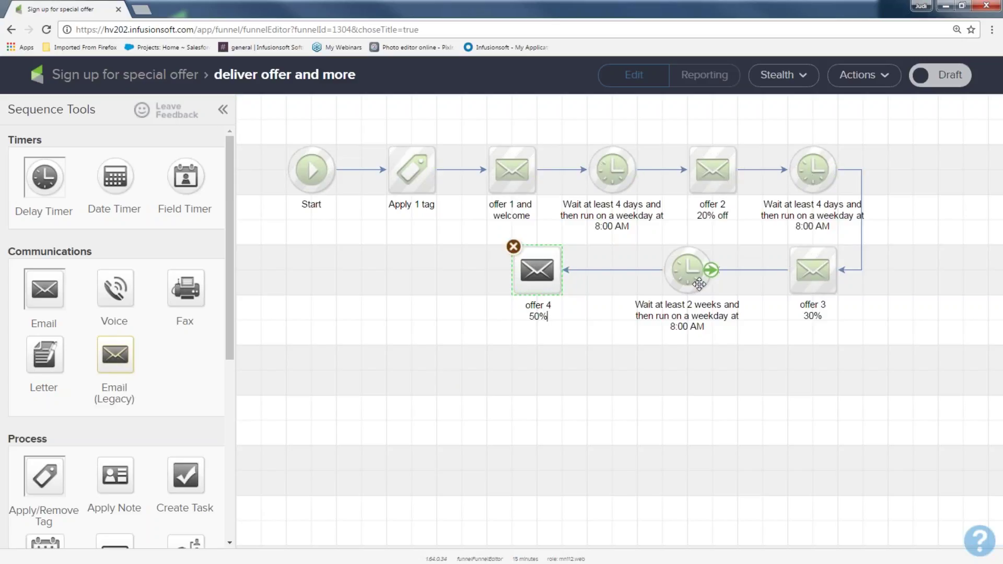
drag(497, 238, 577, 349)
click(574, 366)
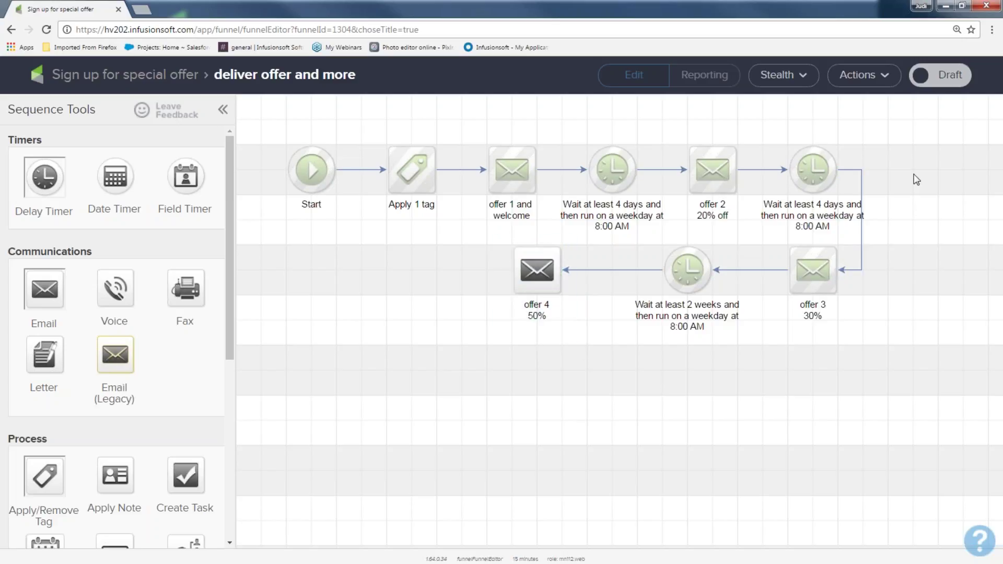
click(946, 68)
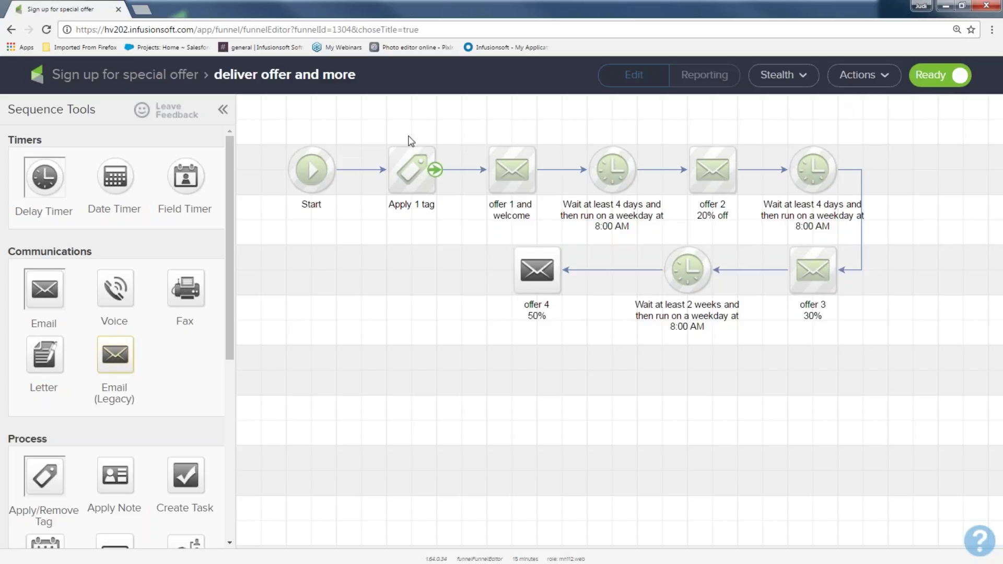
Connect a Product purchased goal after the deliver offer and more sequence, triggered by any purchase
click(179, 74)
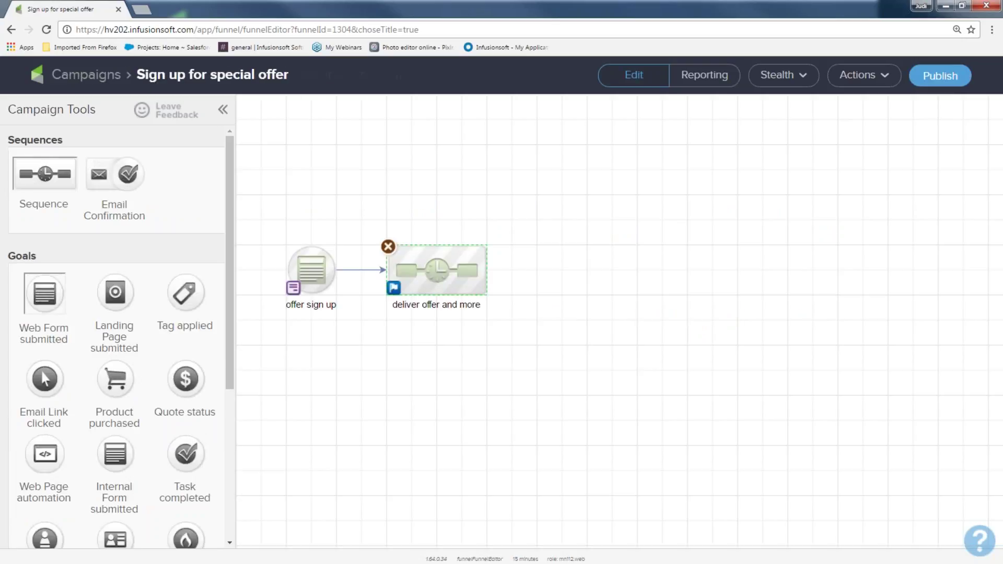
drag(270, 209, 350, 339)
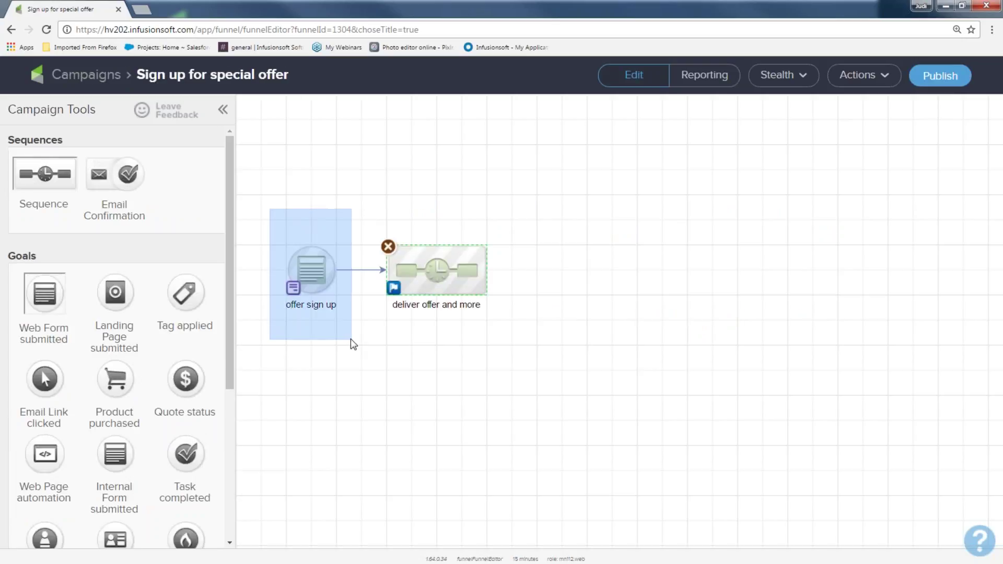
drag(372, 176, 497, 410)
click(497, 406)
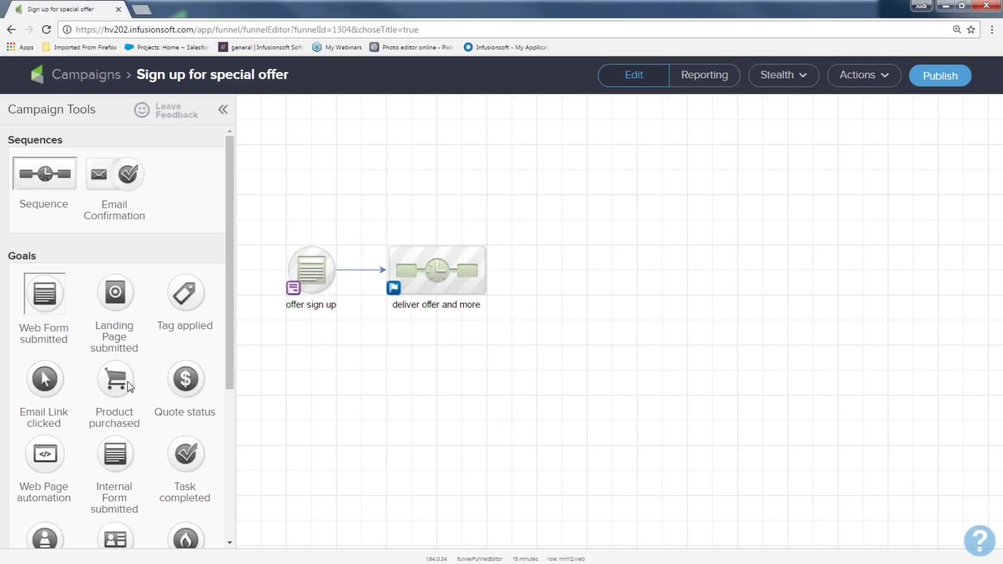
drag(116, 381, 560, 262)
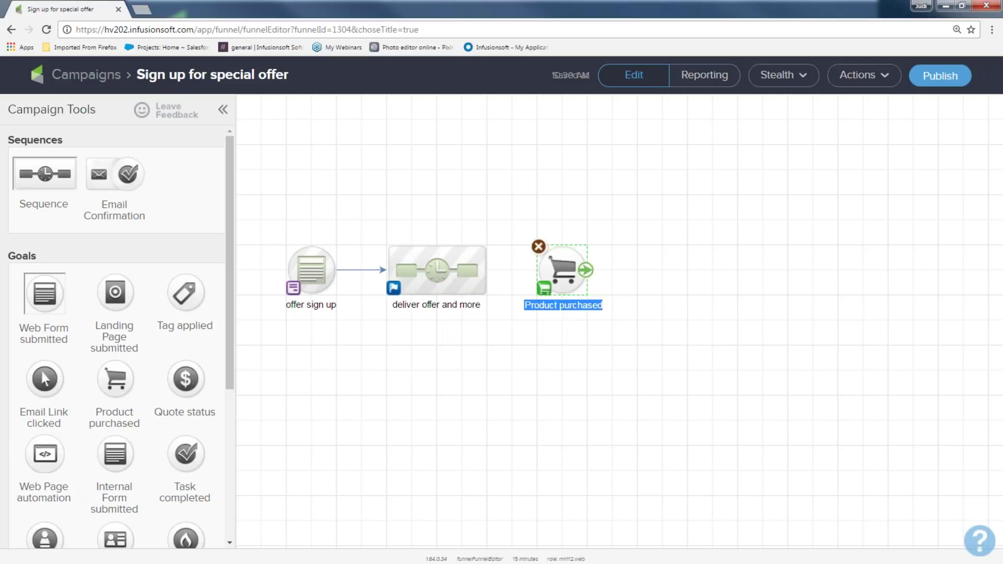
drag(487, 270, 551, 281)
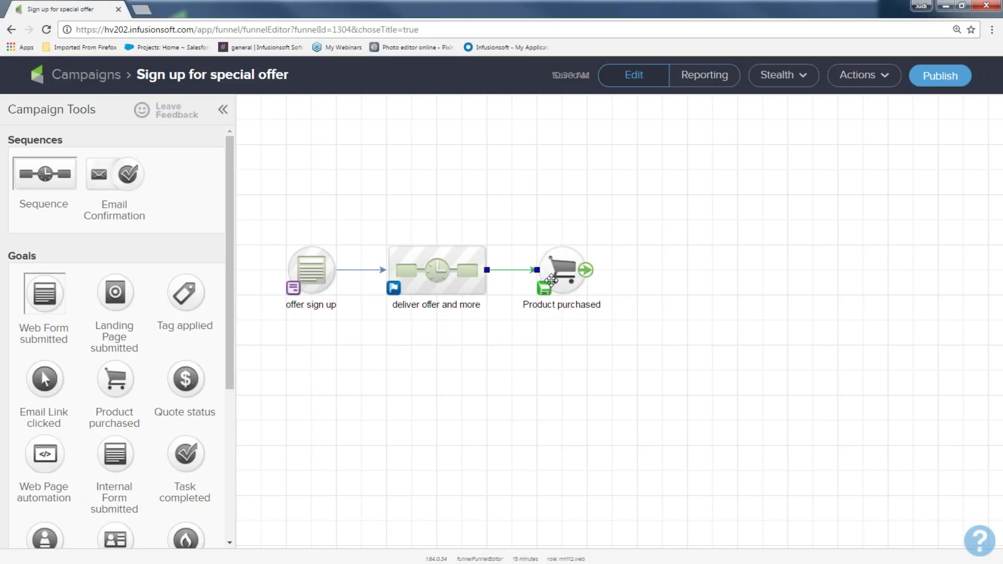
click(559, 276)
double_click(559, 276)
click(296, 314)
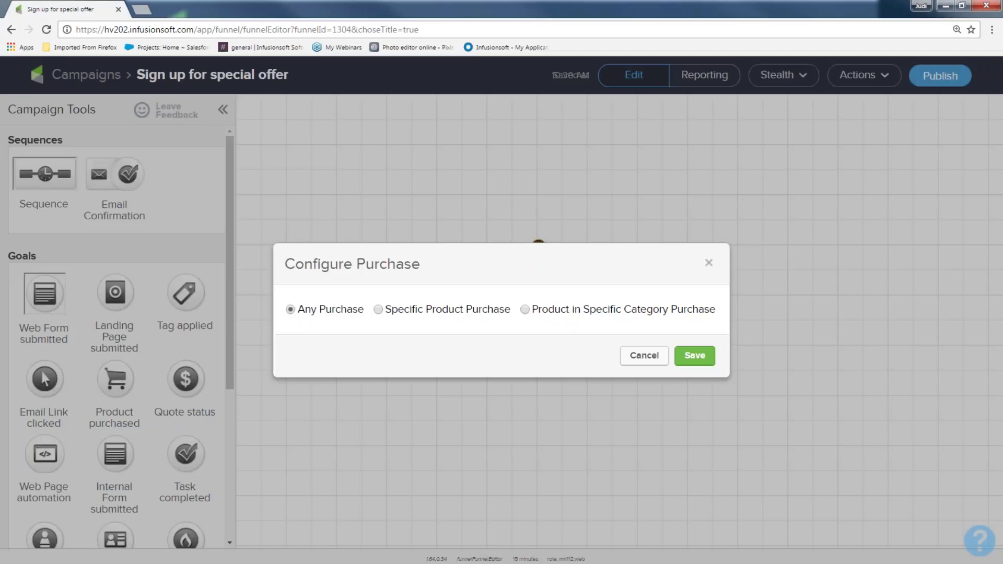
click(693, 361)
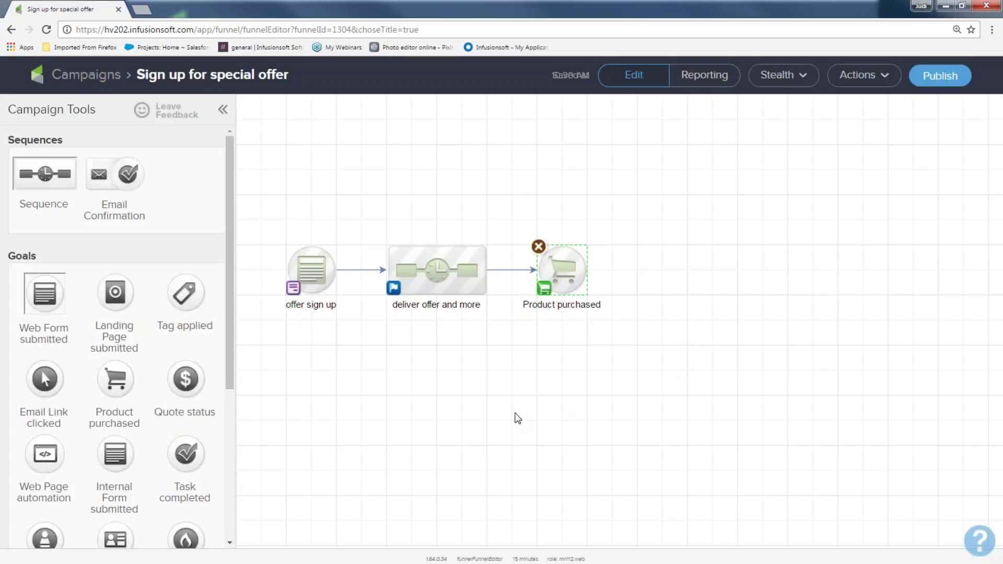
Add a sequence after the Product purchased goal and name it 'deliver product and upsell'
drag(272, 210, 334, 339)
drag(368, 216, 513, 303)
drag(517, 223, 620, 337)
drag(74, 184, 655, 262)
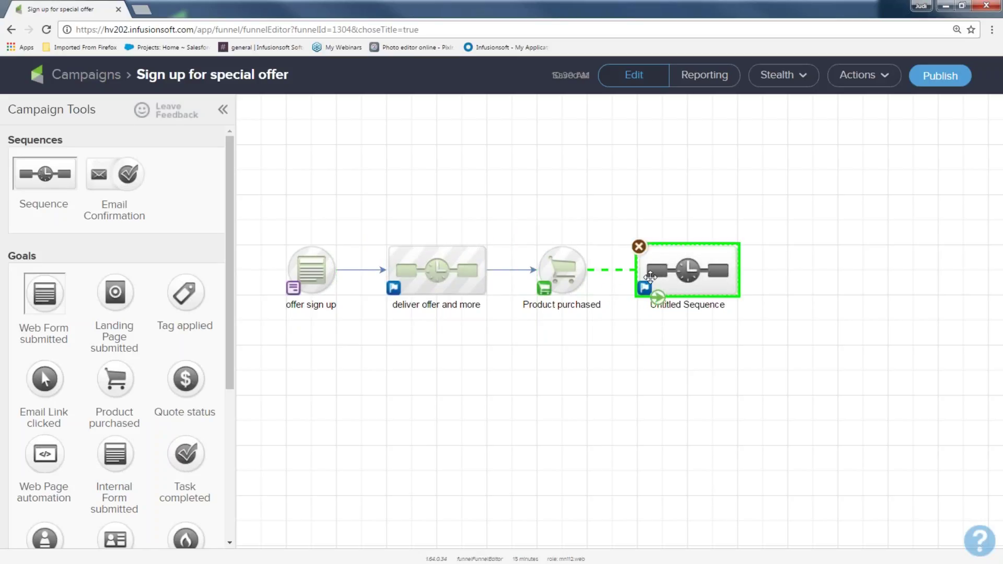
click(665, 304)
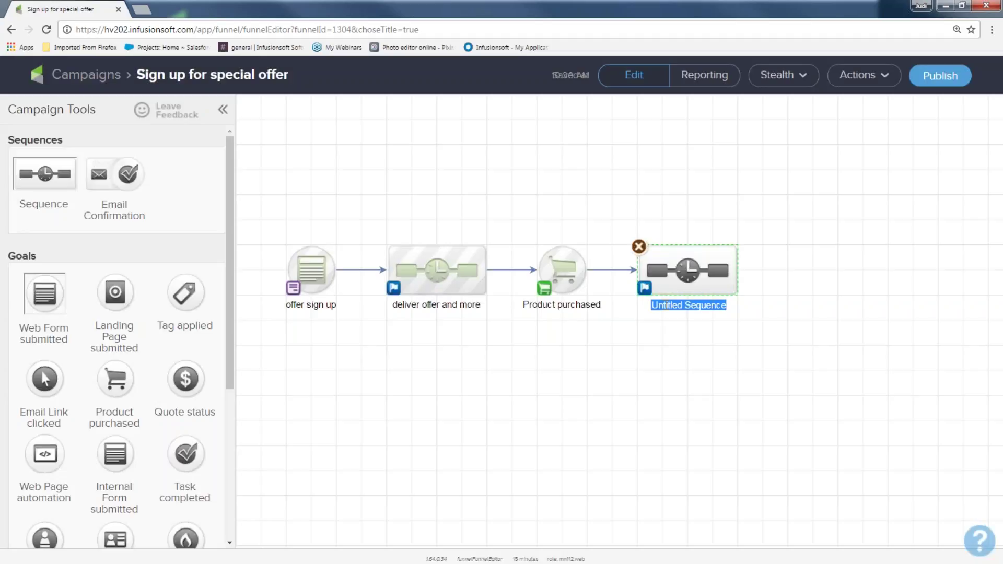
text(deliv)
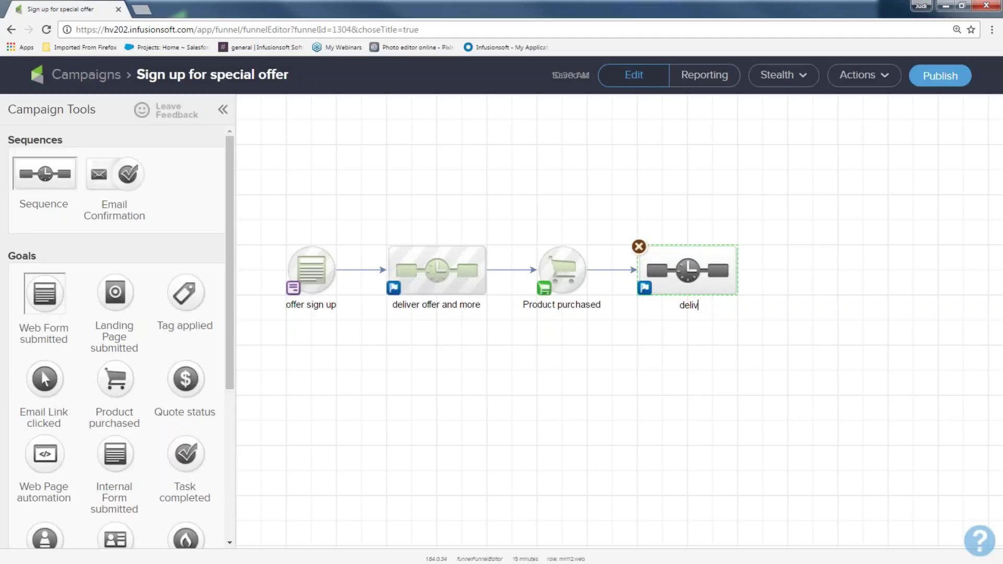
text(er product and upsell)
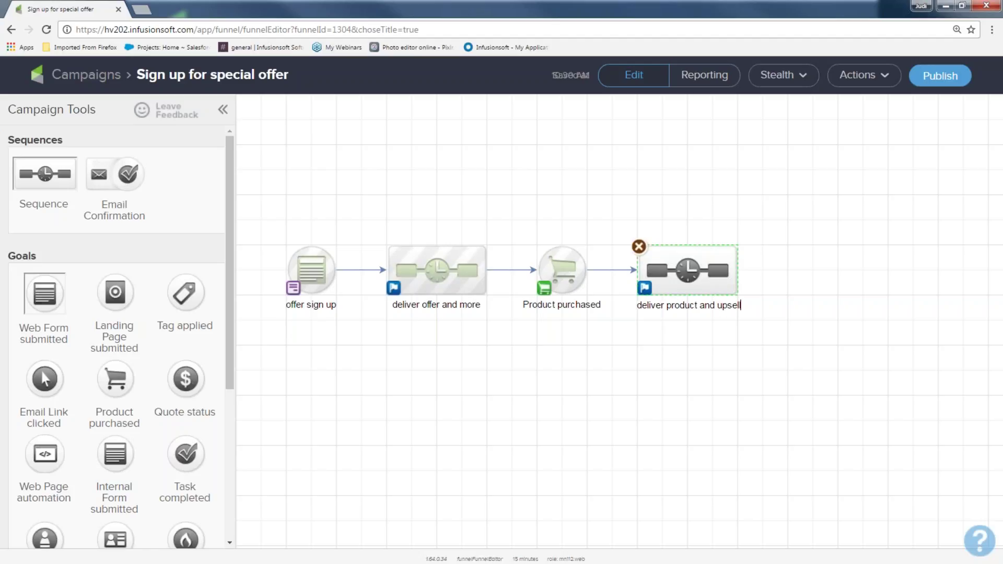
Select the campaign elements in turn, ending with the deliver product and upsell sequence
drag(258, 226, 354, 318)
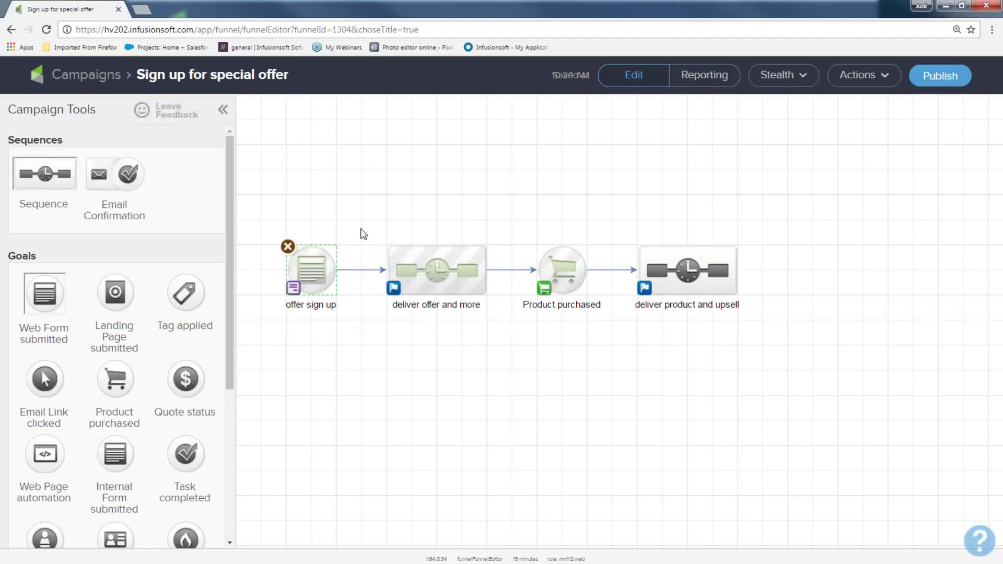
drag(360, 228, 496, 333)
drag(509, 208, 605, 355)
drag(611, 230, 772, 346)
drag(268, 201, 609, 369)
drag(608, 201, 779, 352)
Review the Campaign Checklist and publish the Sign up for special offer campaign
click(534, 426)
click(930, 78)
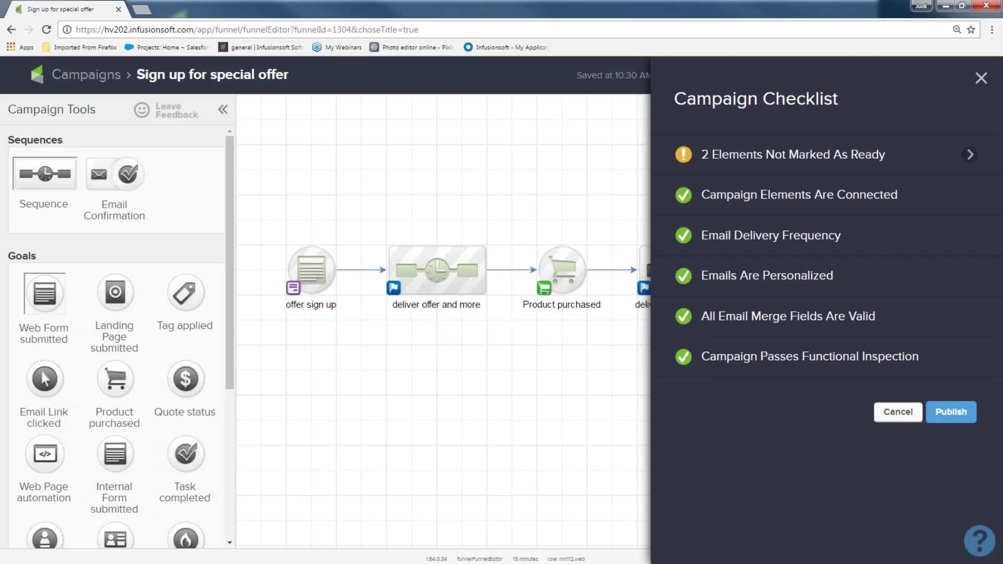
mouse_move(722, 135)
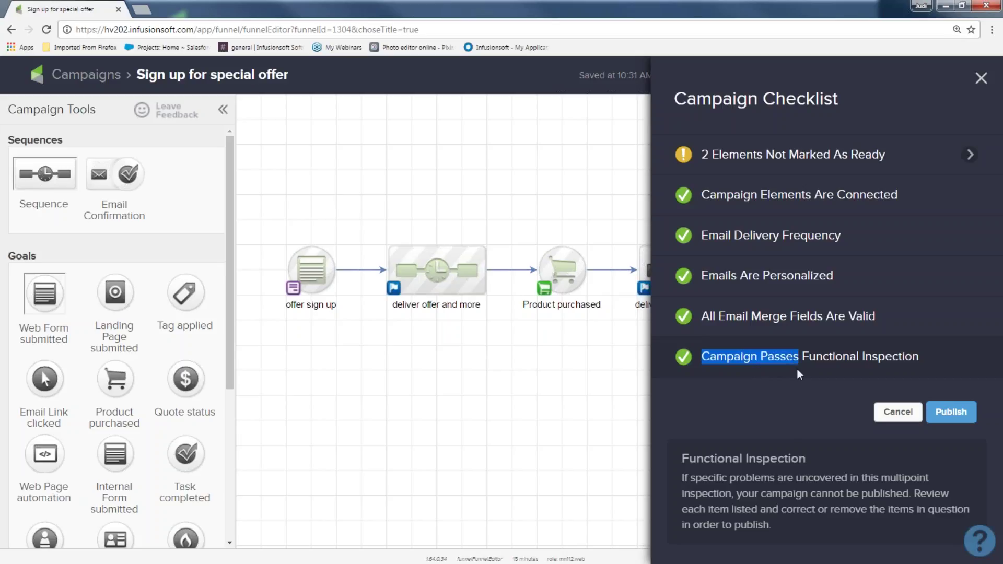
drag(860, 372, 927, 385)
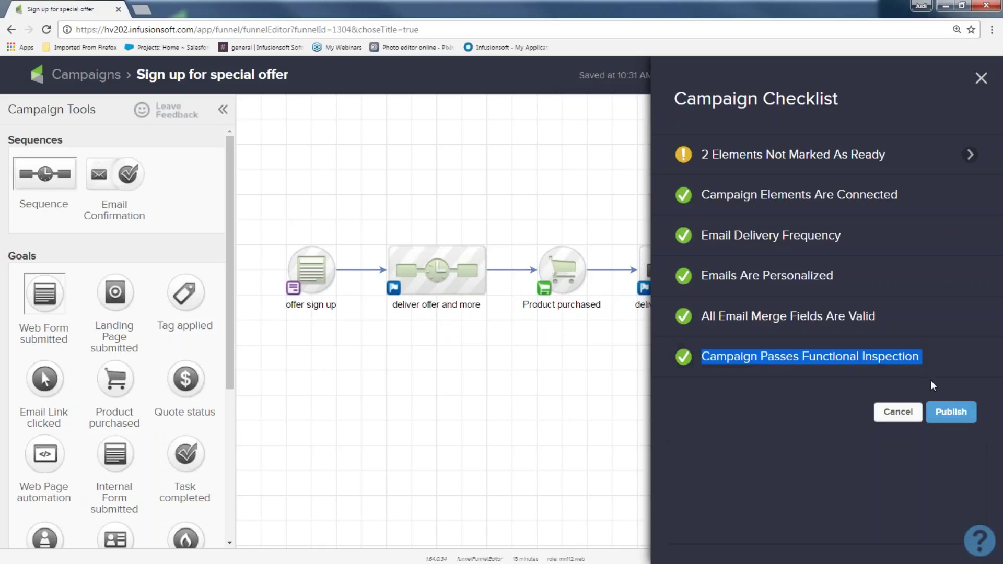
click(949, 413)
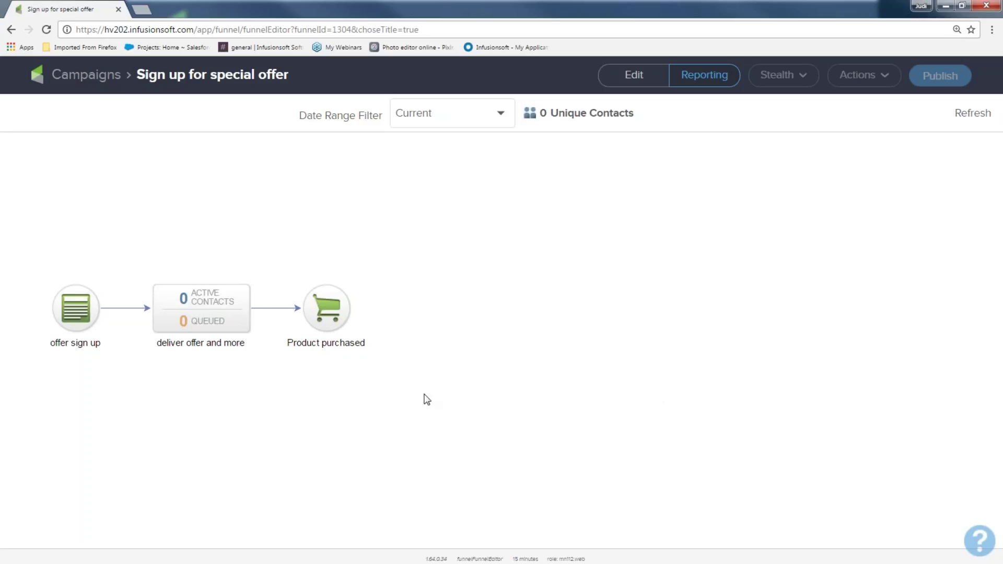
Reopen the Sign up for special offer campaign from the Campaigns list and open its offer sign up web form
click(102, 75)
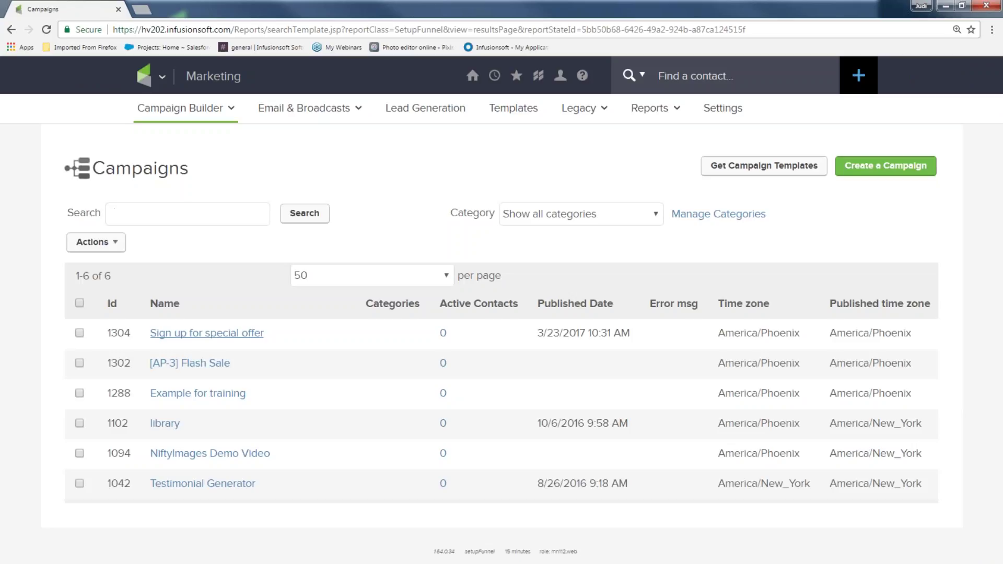
click(167, 333)
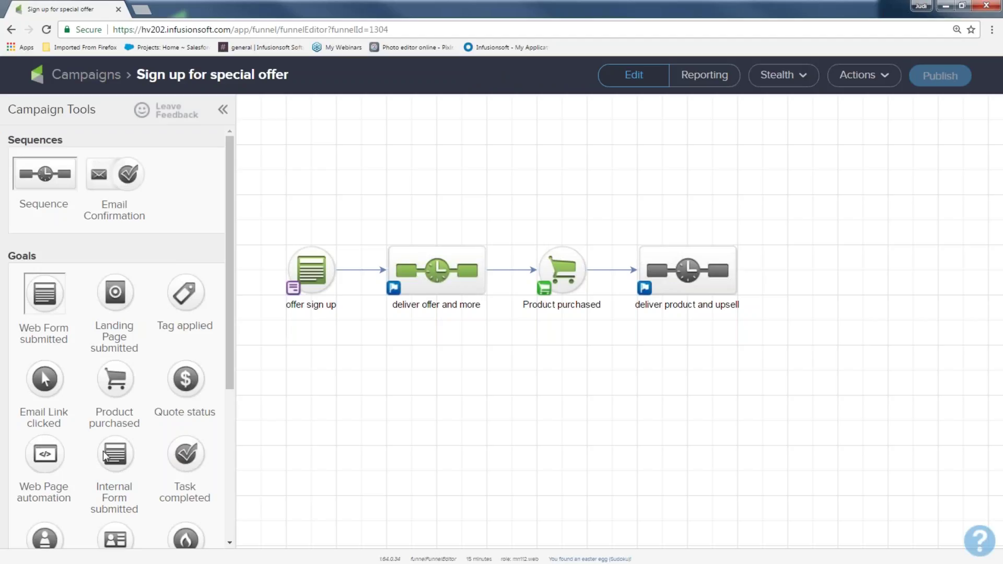
double_click(314, 270)
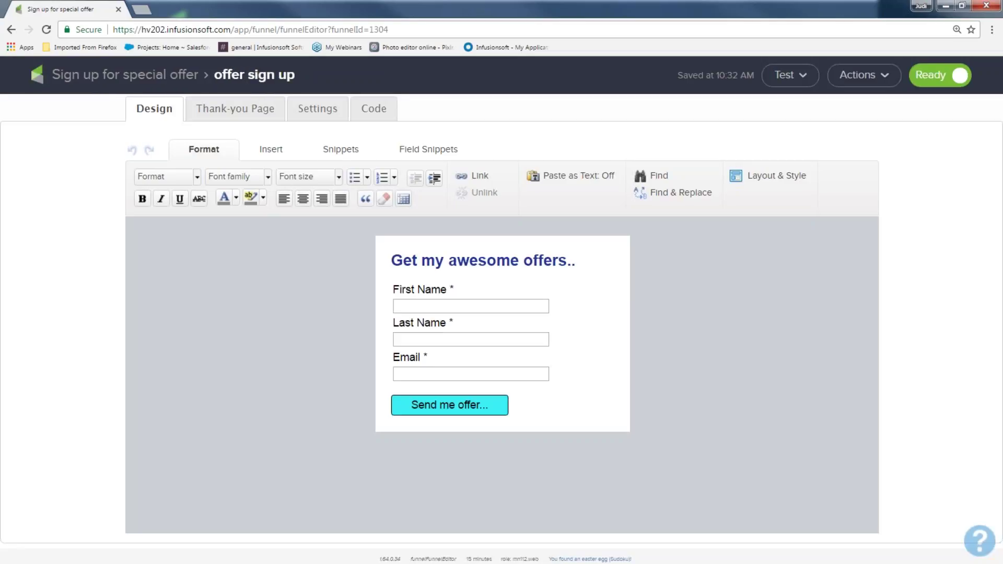
Open the hosted version of the offer sign up form through its Pretty URL link
click(789, 78)
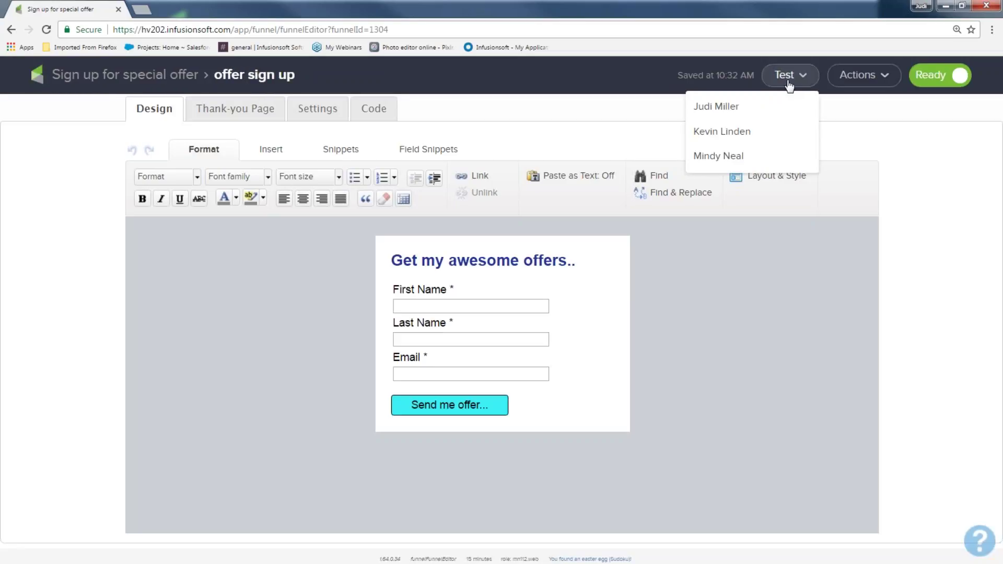
click(374, 111)
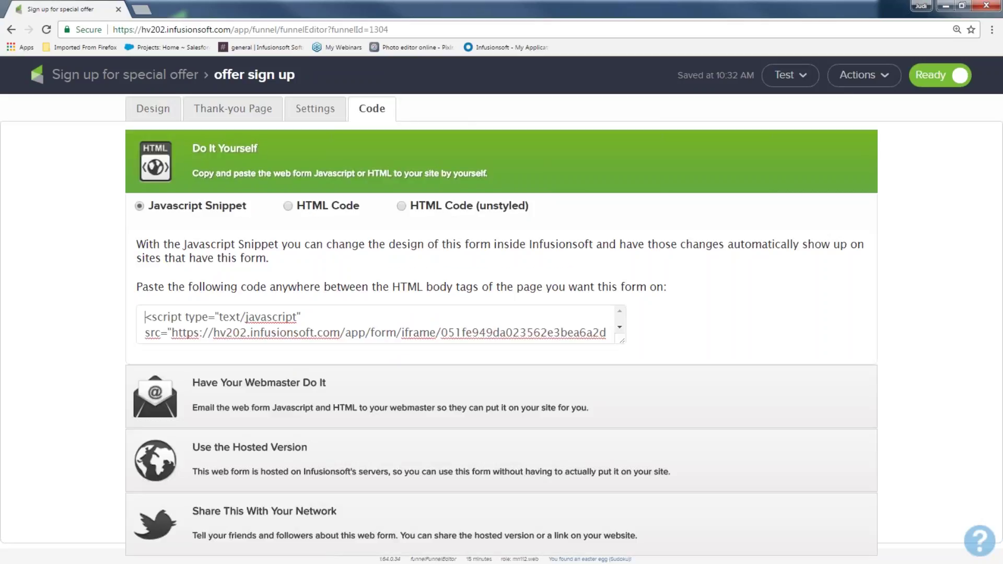
click(281, 449)
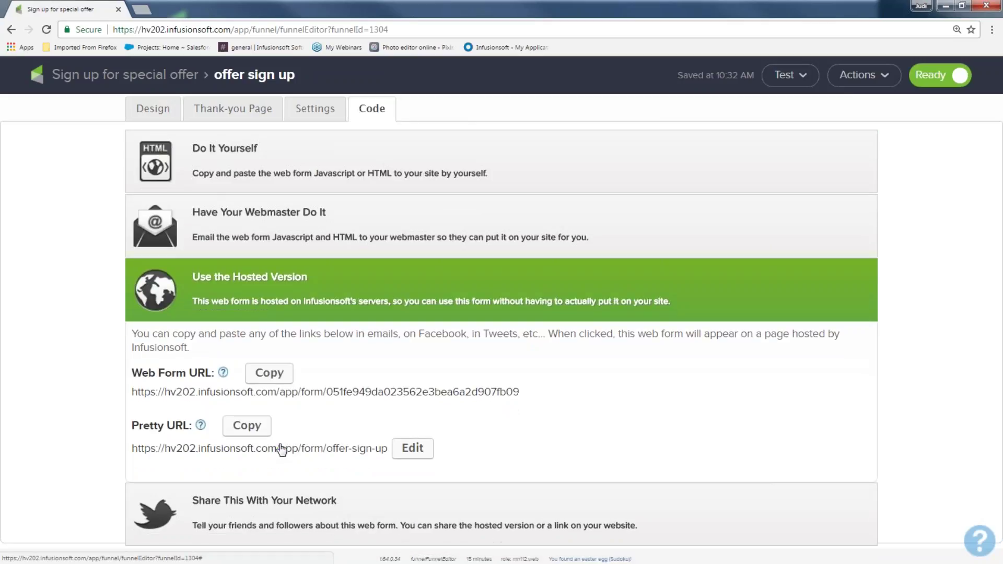
click(274, 451)
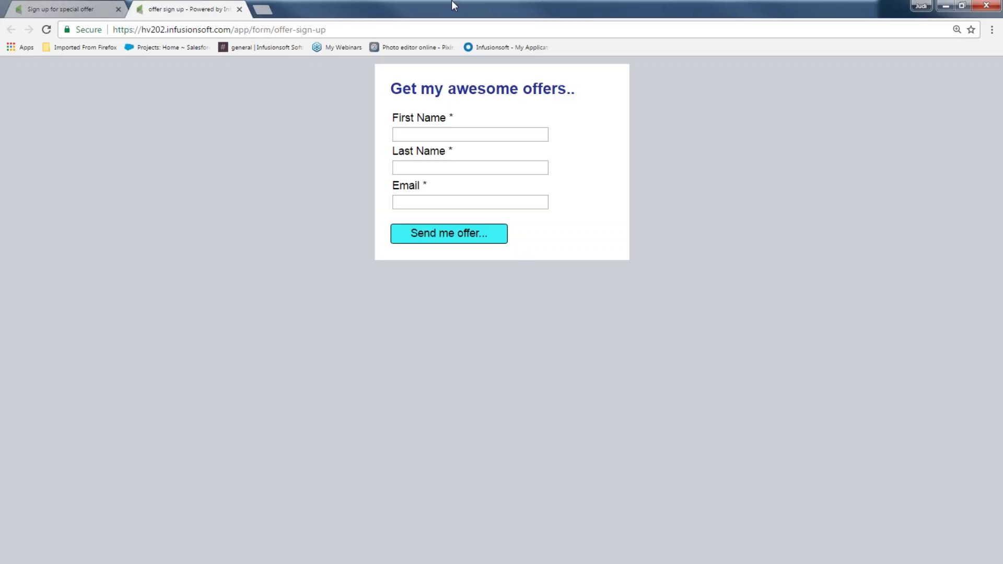
Enter a test contact's first name, last name and start of an email on the hosted form
click(426, 134)
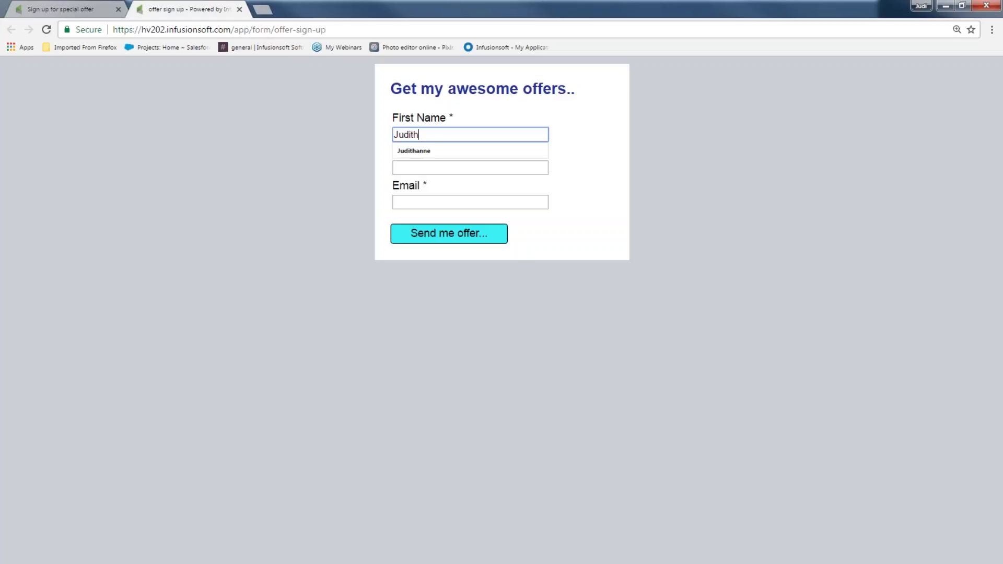
click(470, 168)
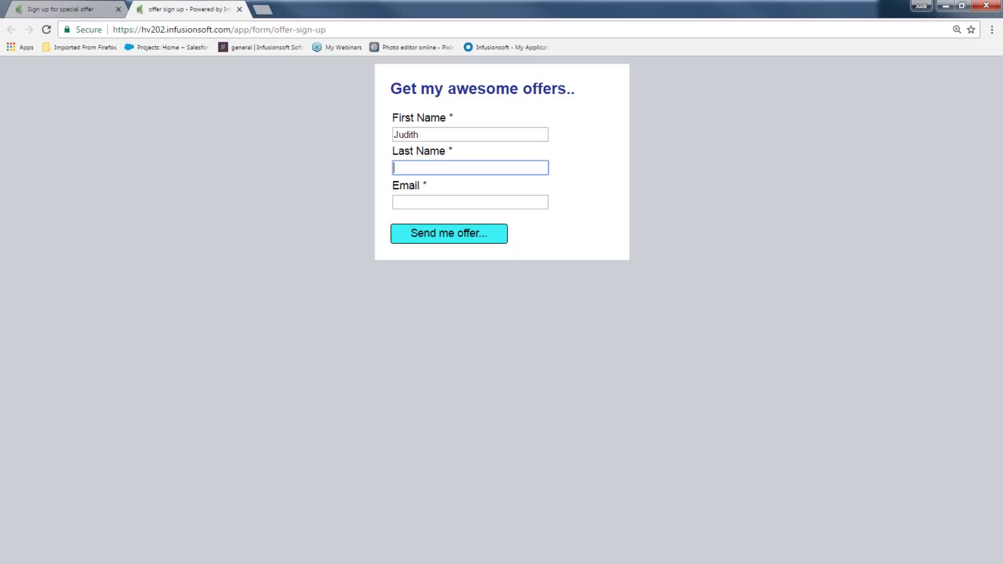
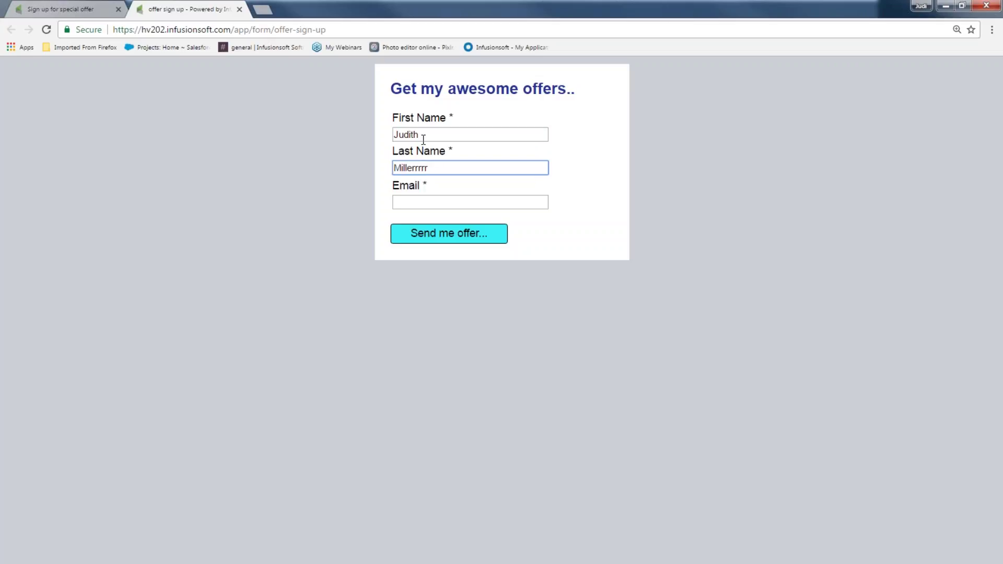
click(424, 138)
text(hhh)
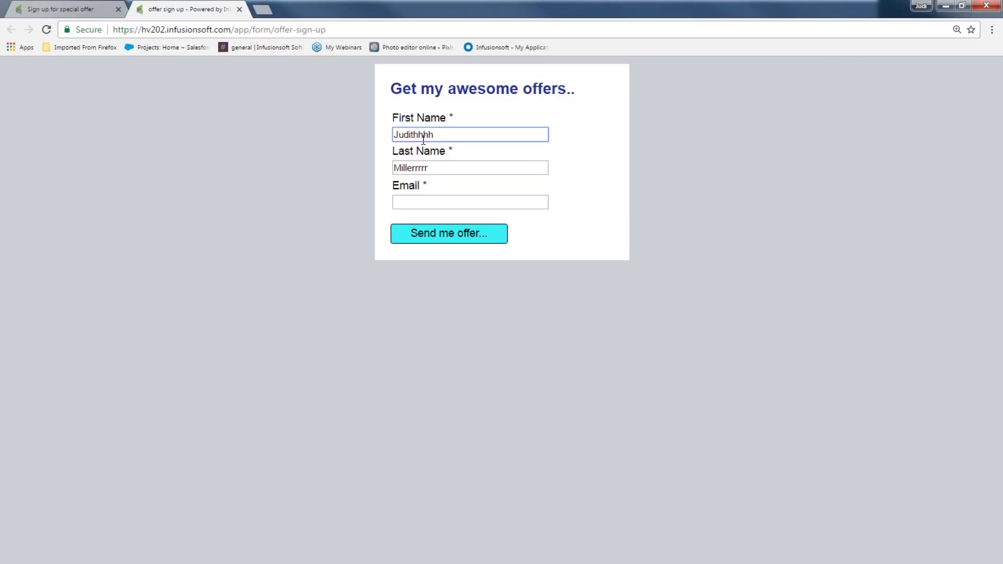
click(424, 202)
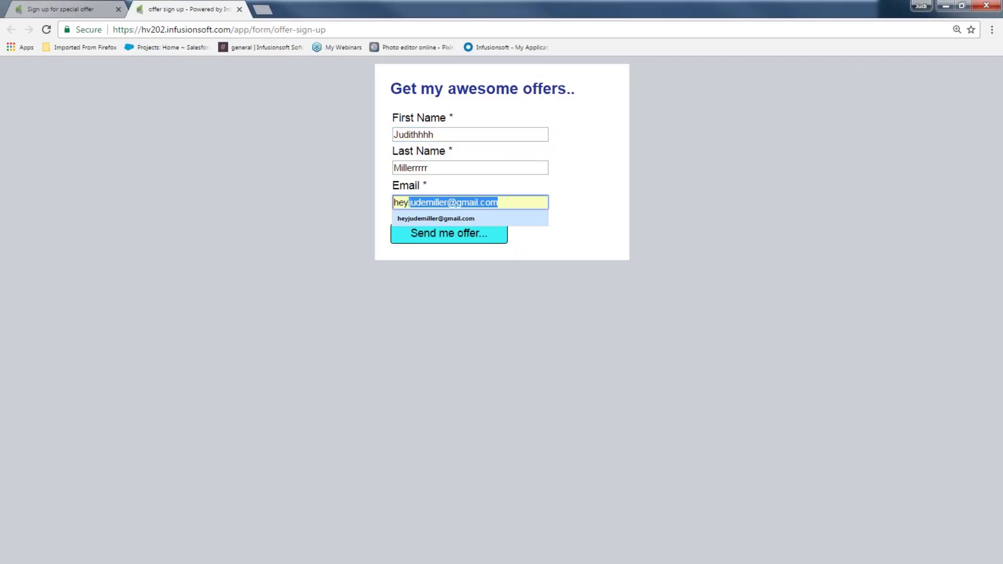
Complete the saved email, submit Send me offer, check the personalized thank-you page, and return to the Code page
click(426, 218)
click(430, 236)
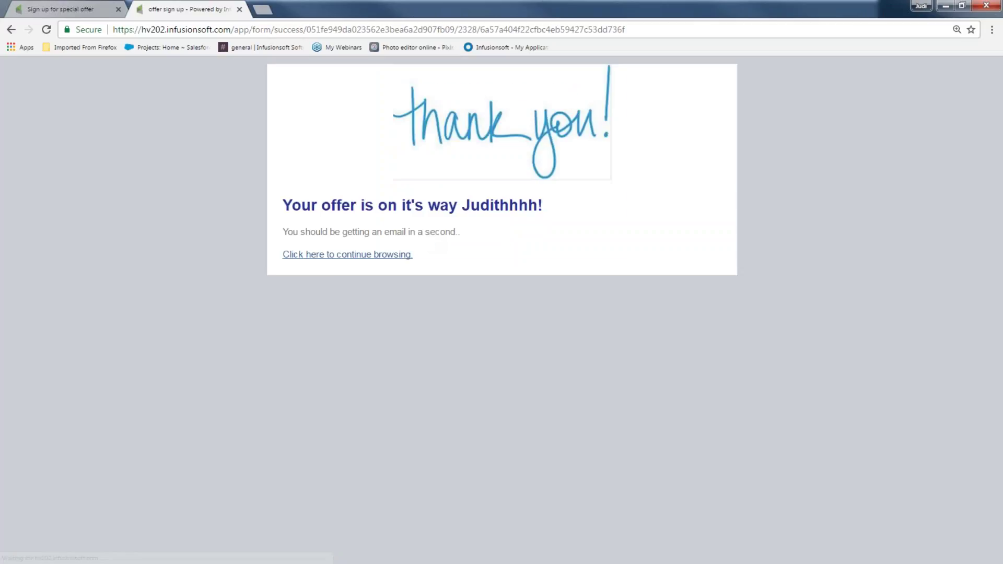
drag(463, 204, 284, 220)
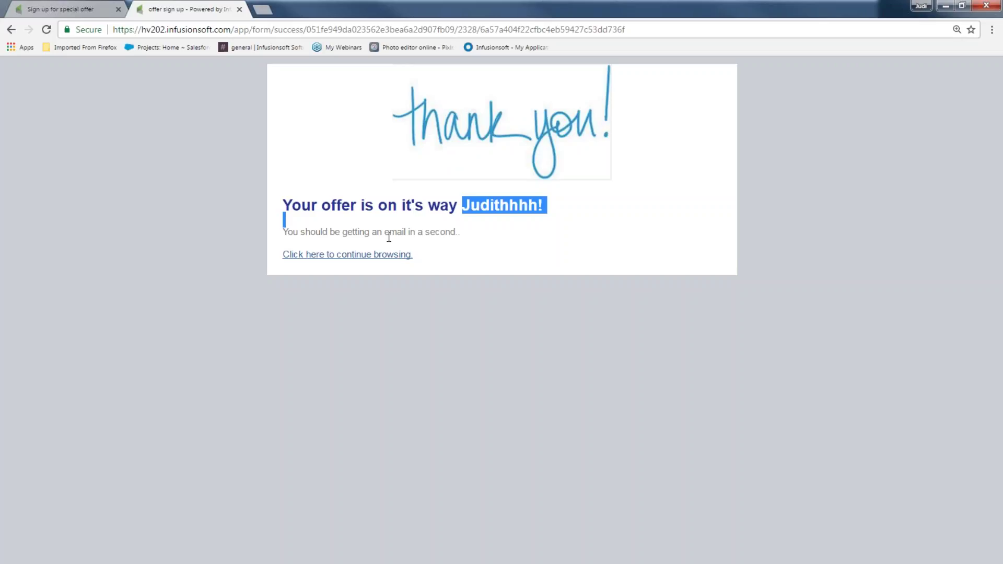
click(52, 11)
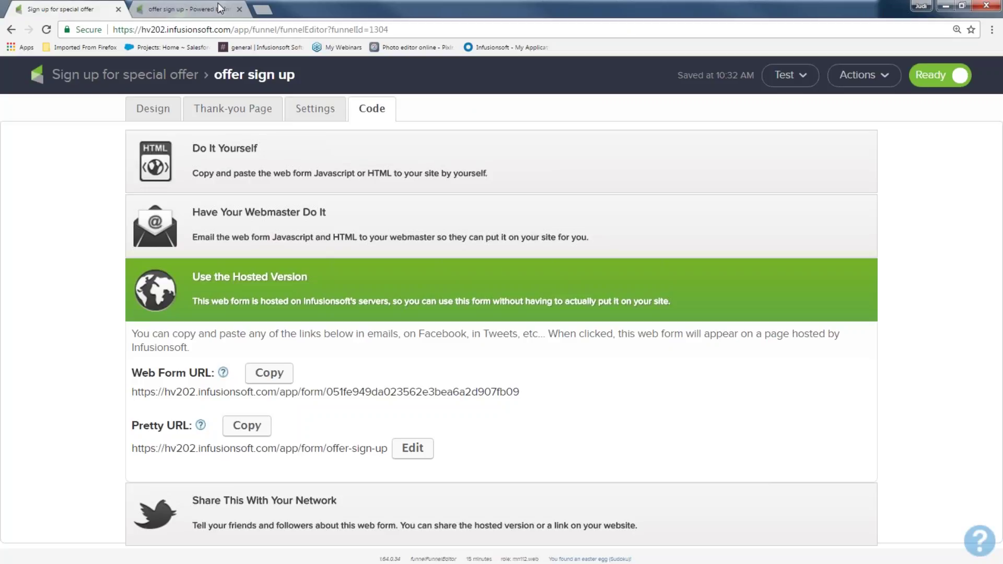
Load the hv202.infusionsoft.com account dashboard in a new browser tab
click(262, 9)
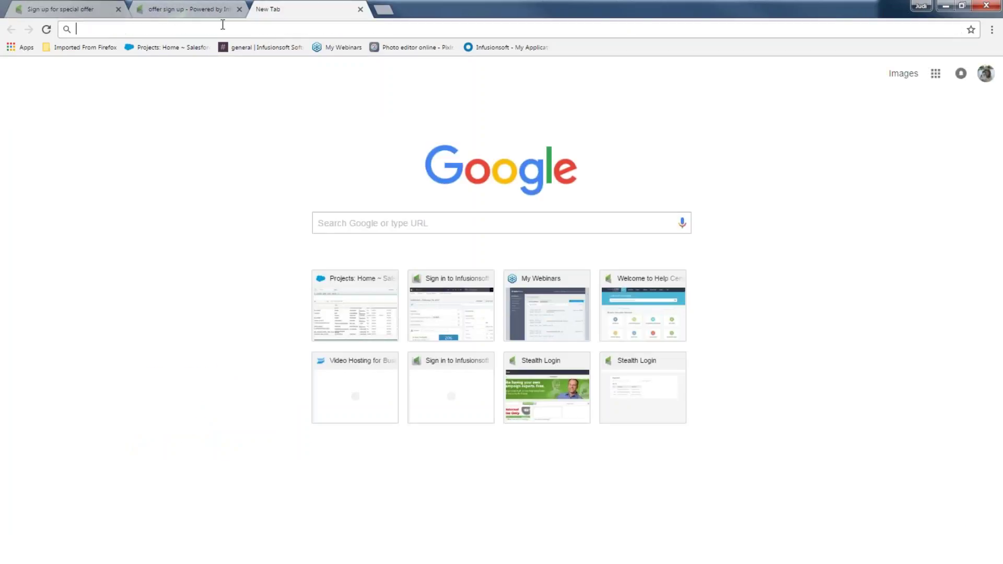
text(hv)
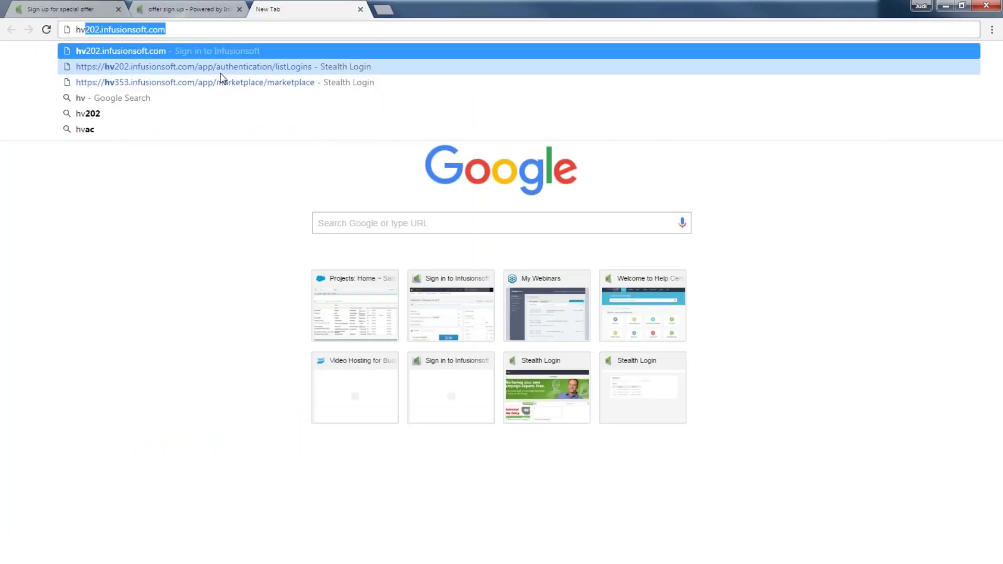
click(220, 72)
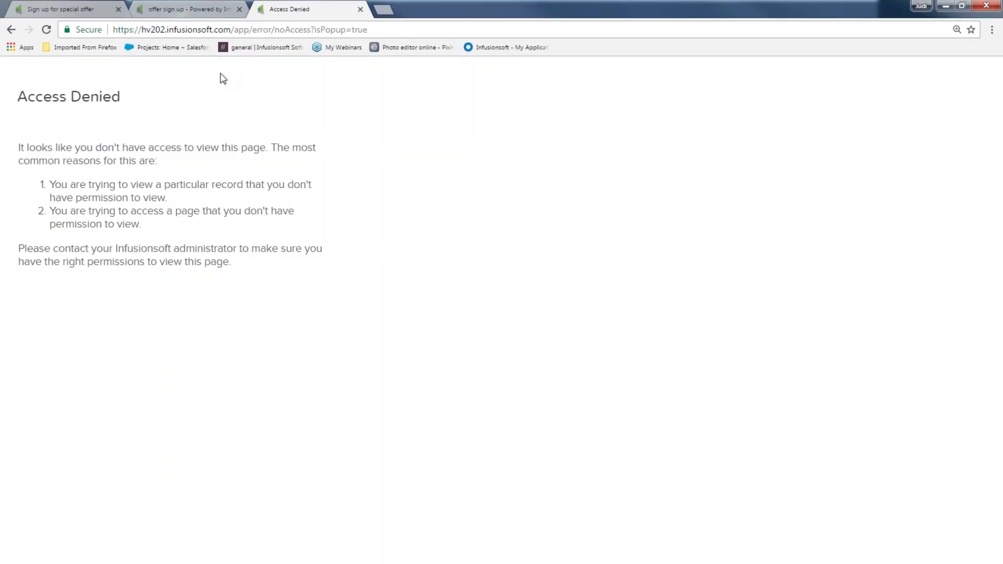
click(360, 8)
click(259, 9)
text(hv202)
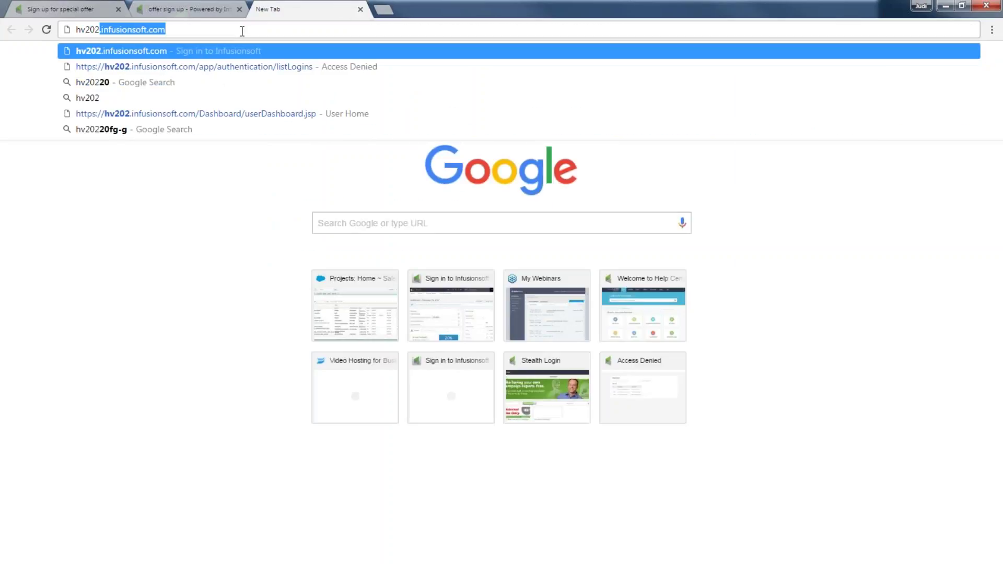
key(Return)
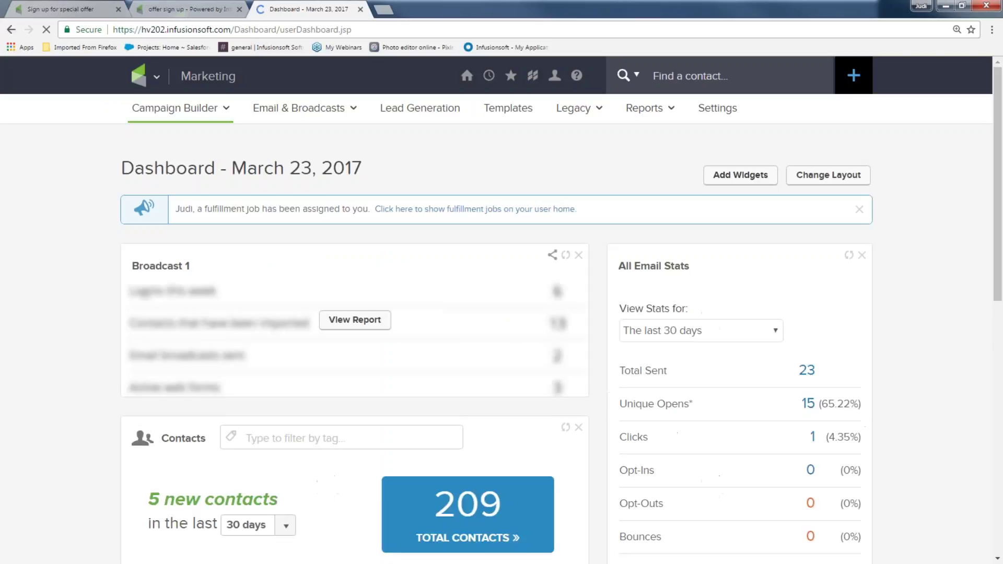
Find the test contact with Find a contact and open its record
mouse_move(632, 104)
click(654, 77)
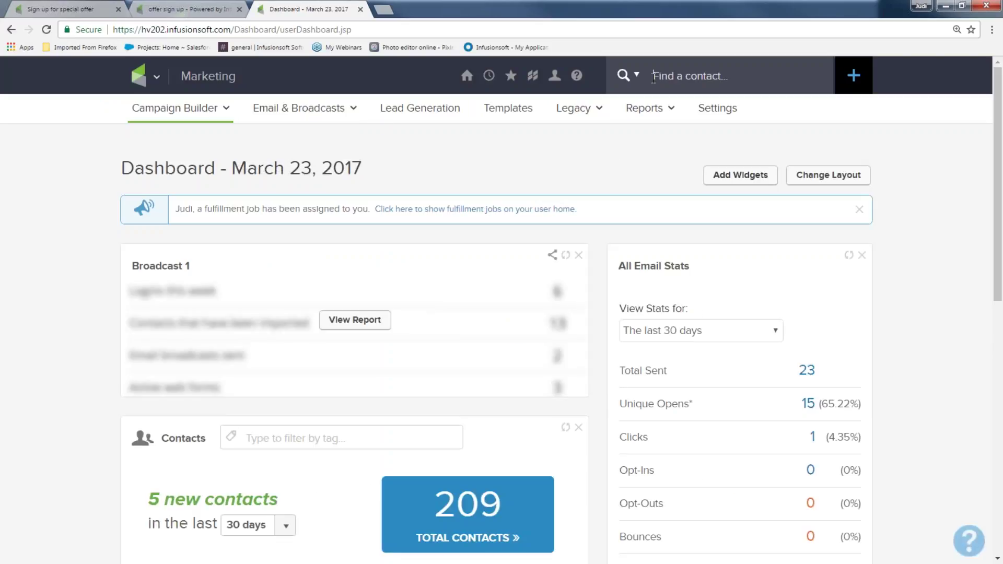
text(ju)
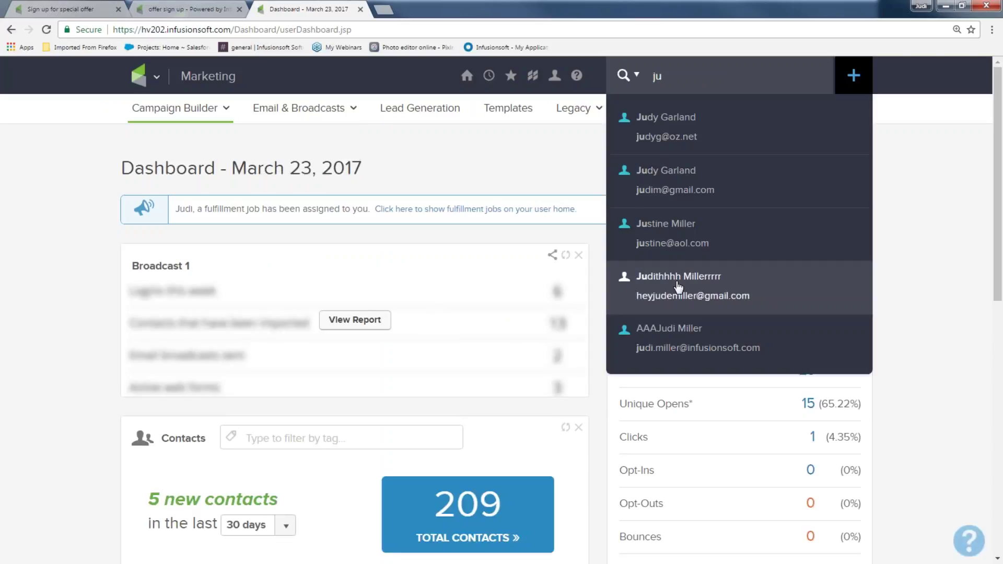
click(678, 286)
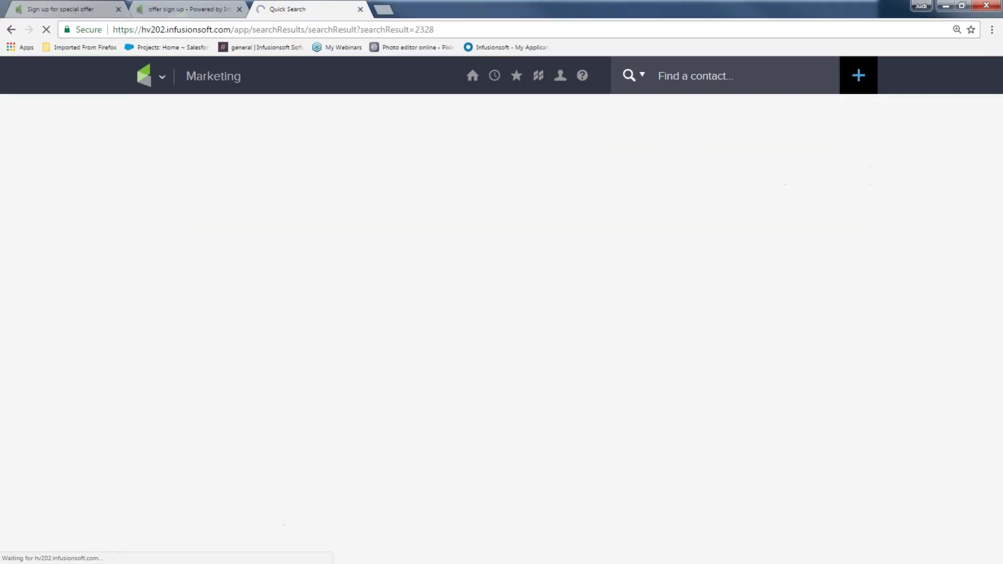
click(291, 260)
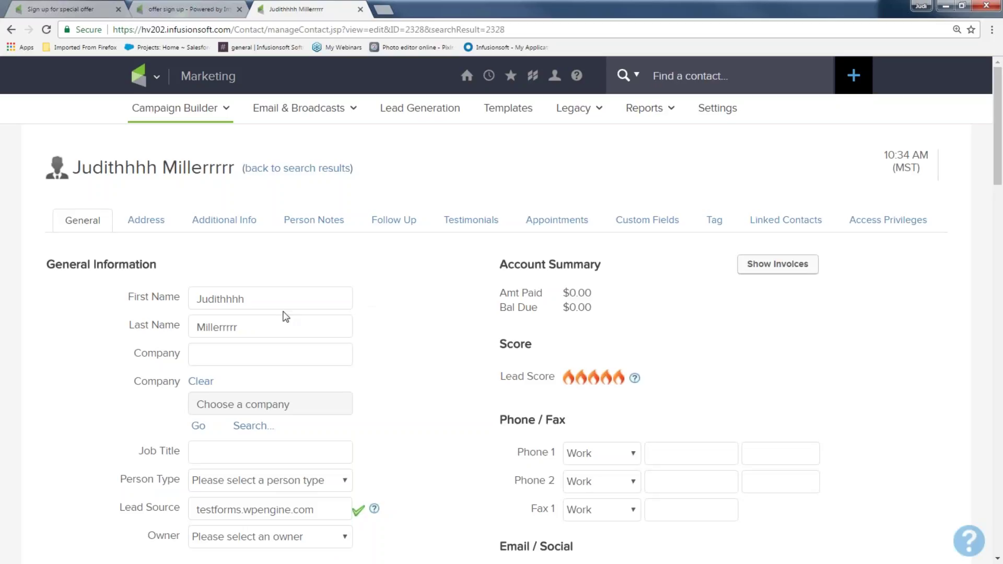
Check the contact's name, then scroll to the Tags list showing 'March offer sign up' dated 3/23/17
drag(254, 299, 192, 300)
drag(241, 329, 177, 332)
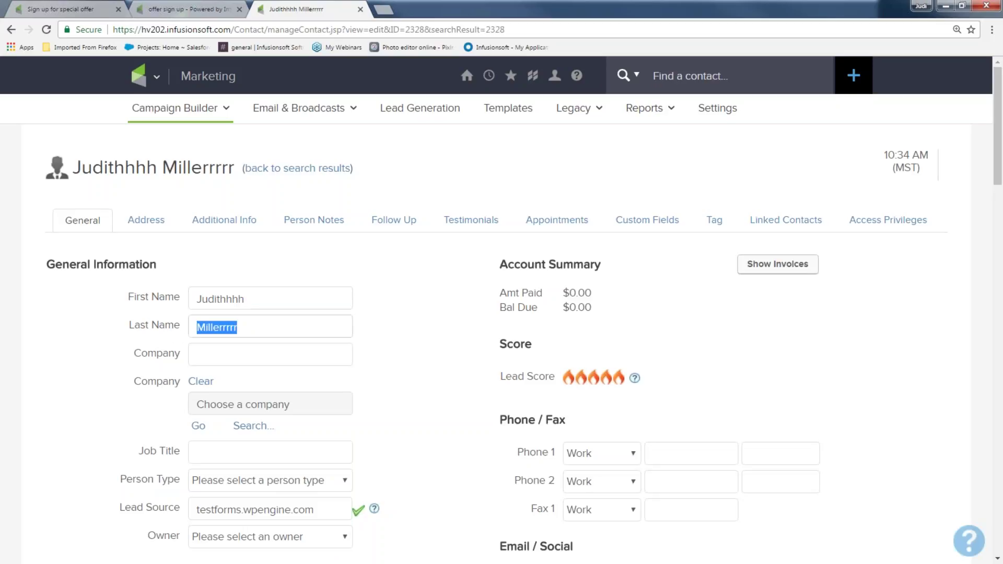
scroll(407, 388, down, 3)
scroll(414, 390, down, 5)
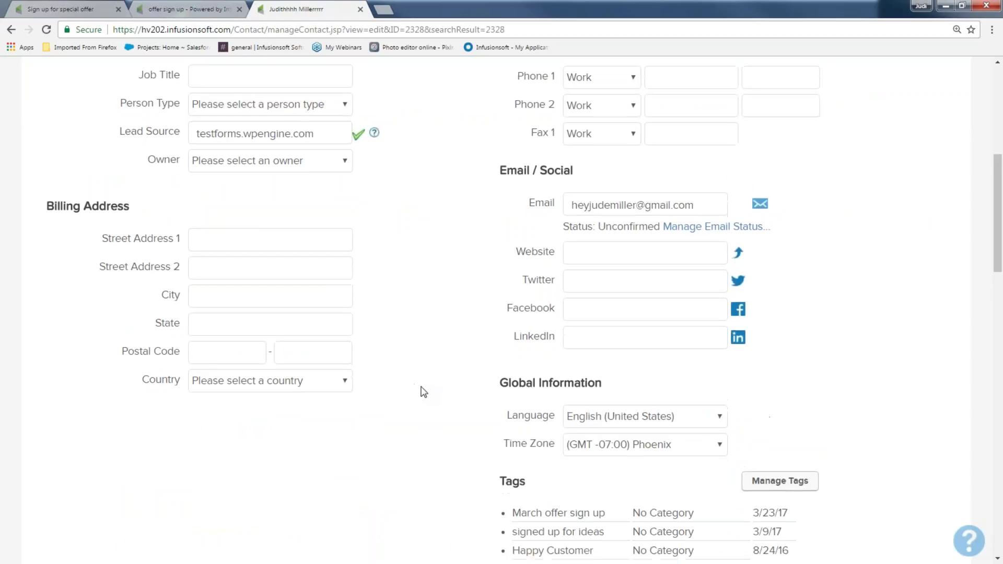
drag(613, 392, 513, 387)
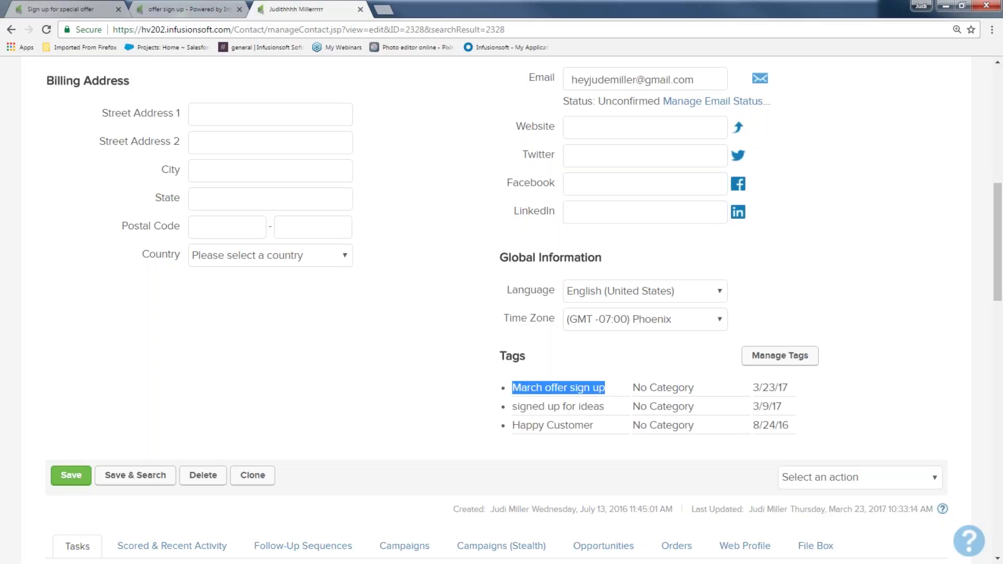
scroll(494, 410, down, 3)
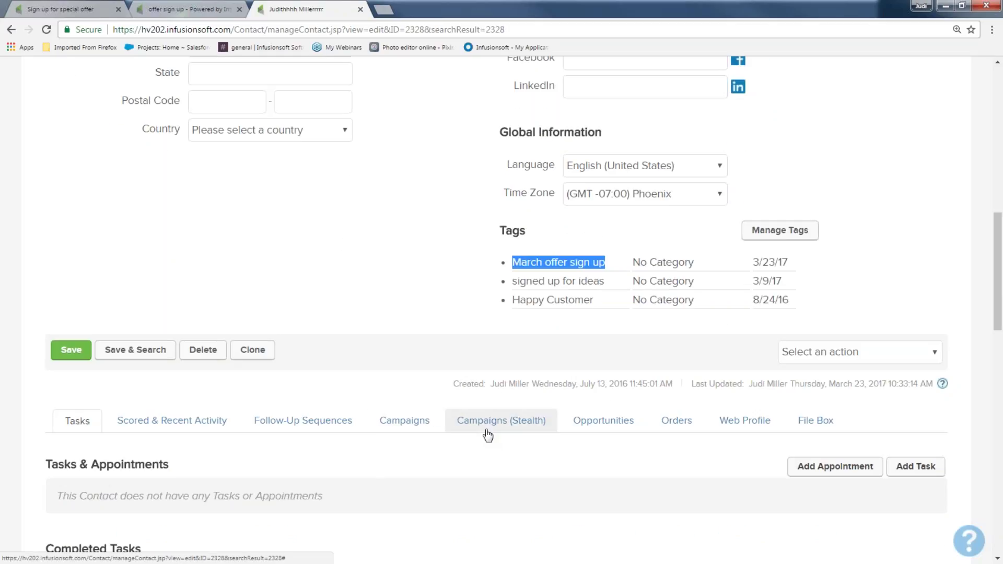
On the Campaigns tab, review the offer sign up form submission and Apply 1 Tag history entries and times
click(423, 426)
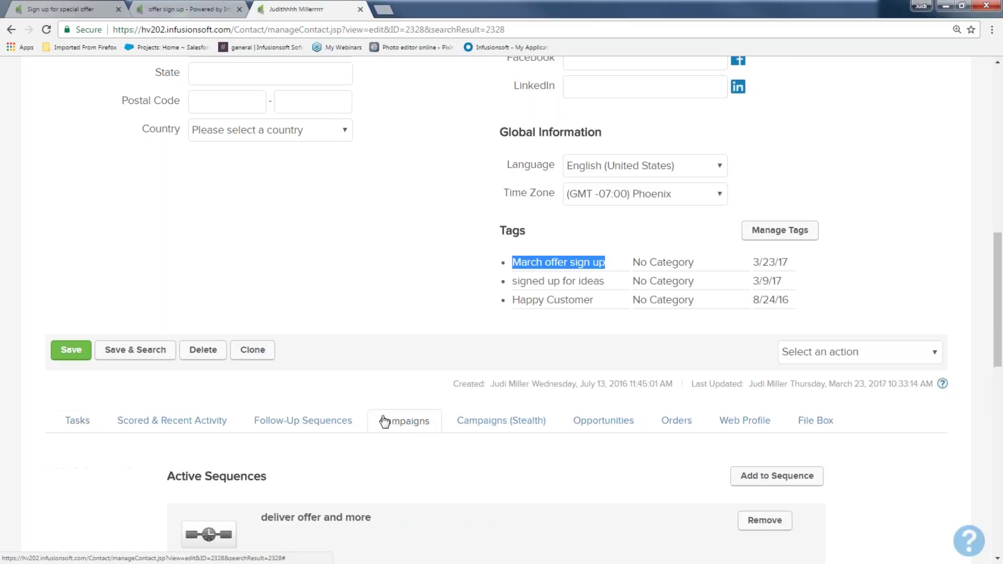
scroll(385, 421, down, 6)
scroll(384, 422, down, 1)
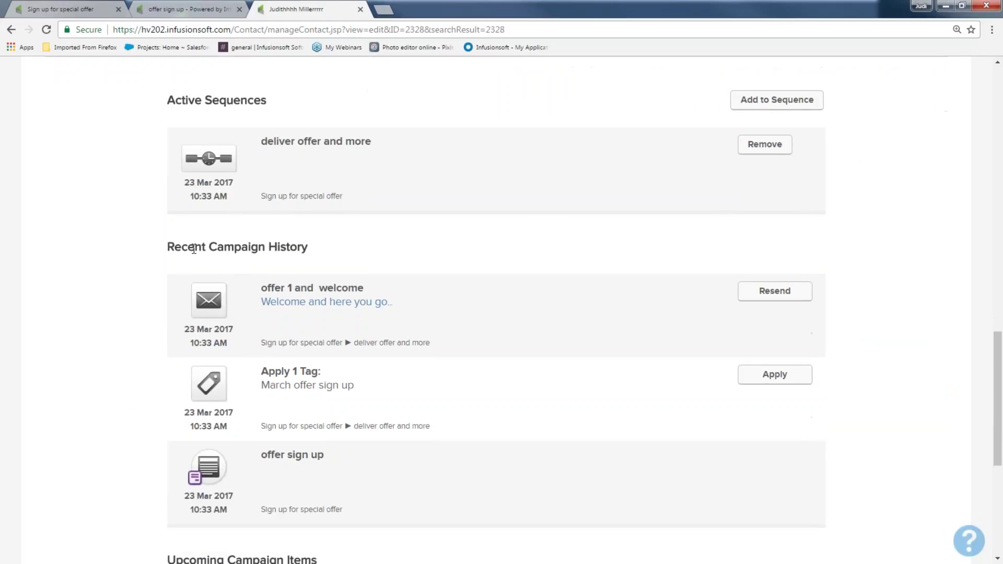
drag(169, 249, 330, 249)
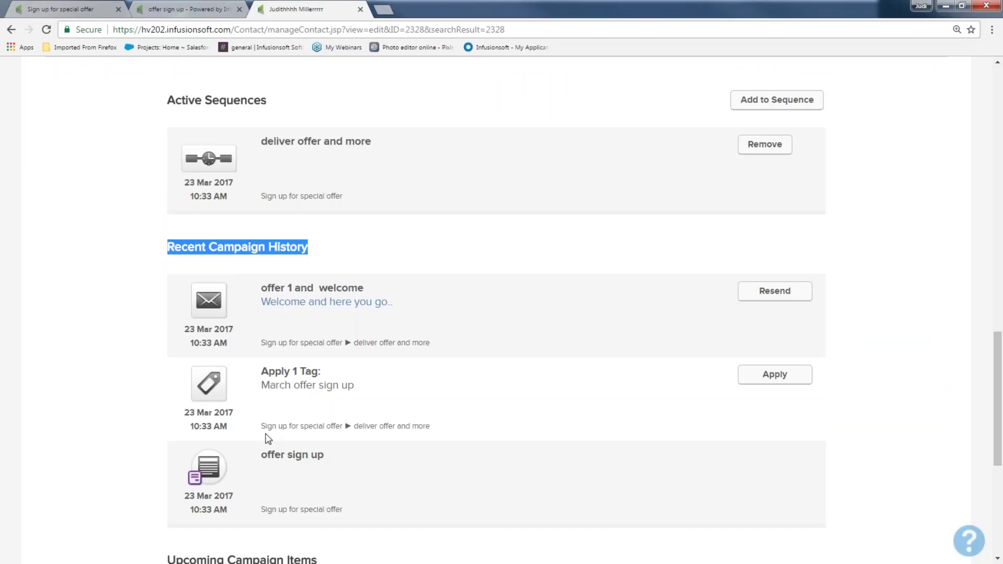
drag(263, 451, 340, 467)
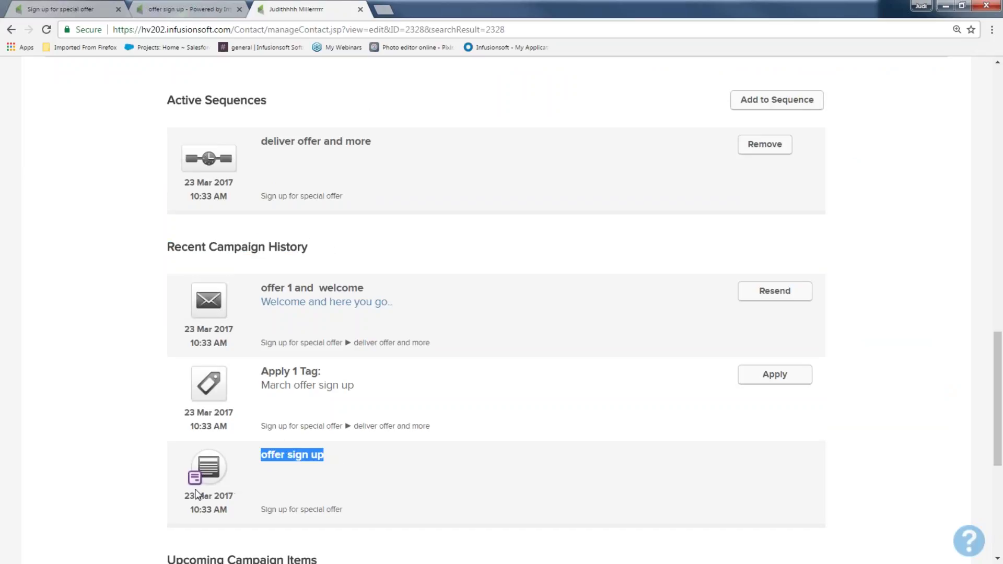
click(234, 495)
triple_click(241, 504)
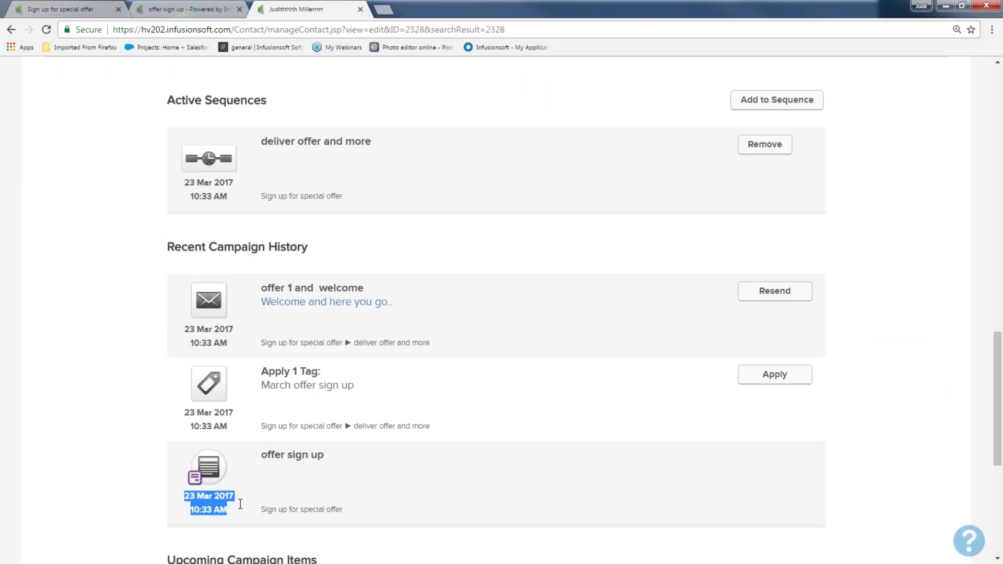
drag(257, 371, 330, 372)
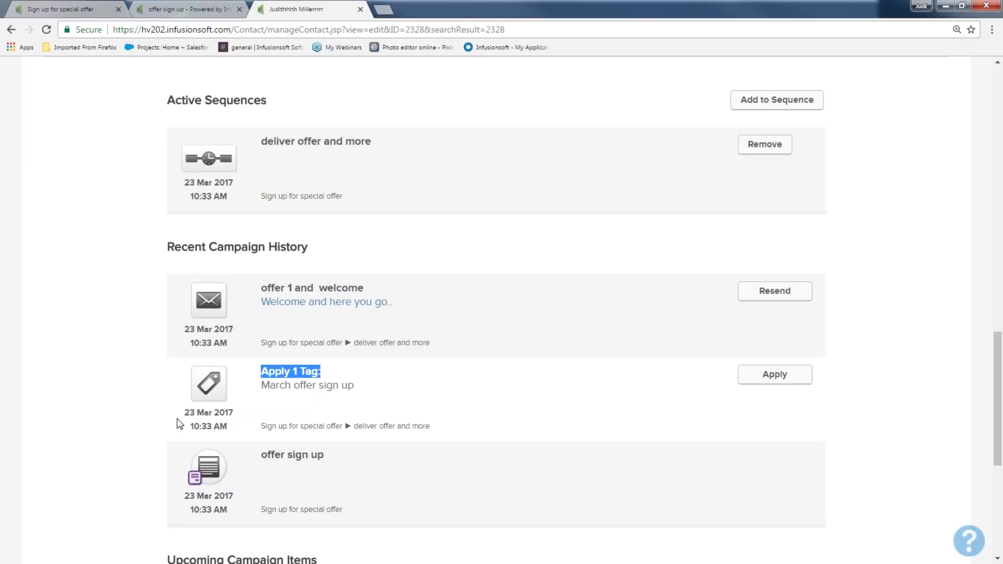
drag(180, 426, 244, 430)
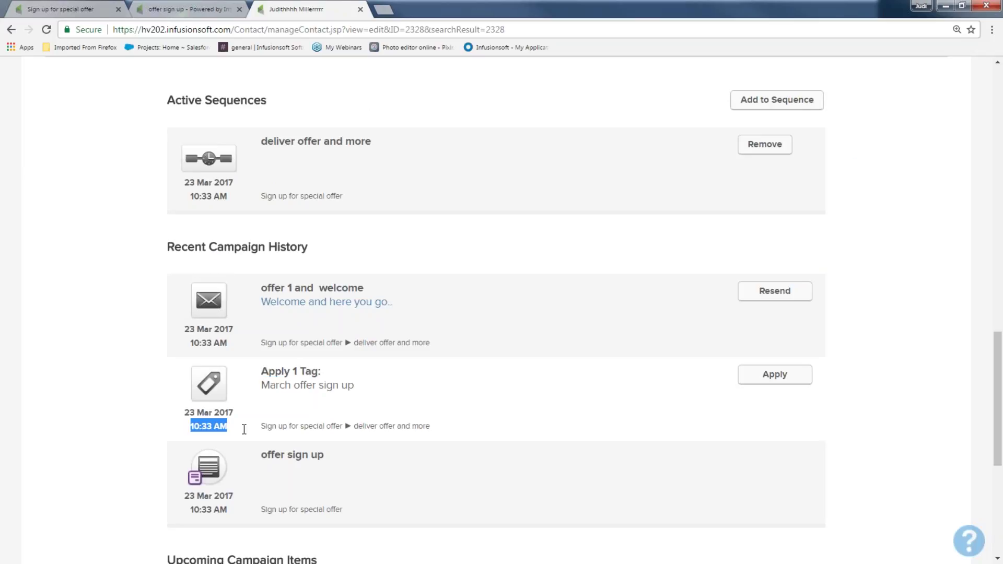
Review the active welcome email and the upcoming offer 2 20% off and offer 3 emails
scroll(239, 425, up, 1)
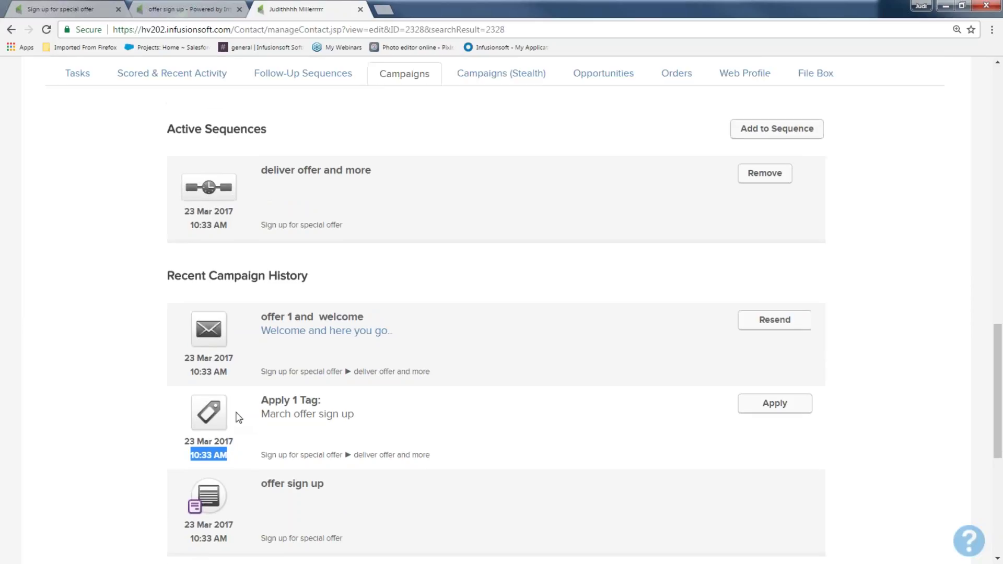
drag(260, 350, 376, 353)
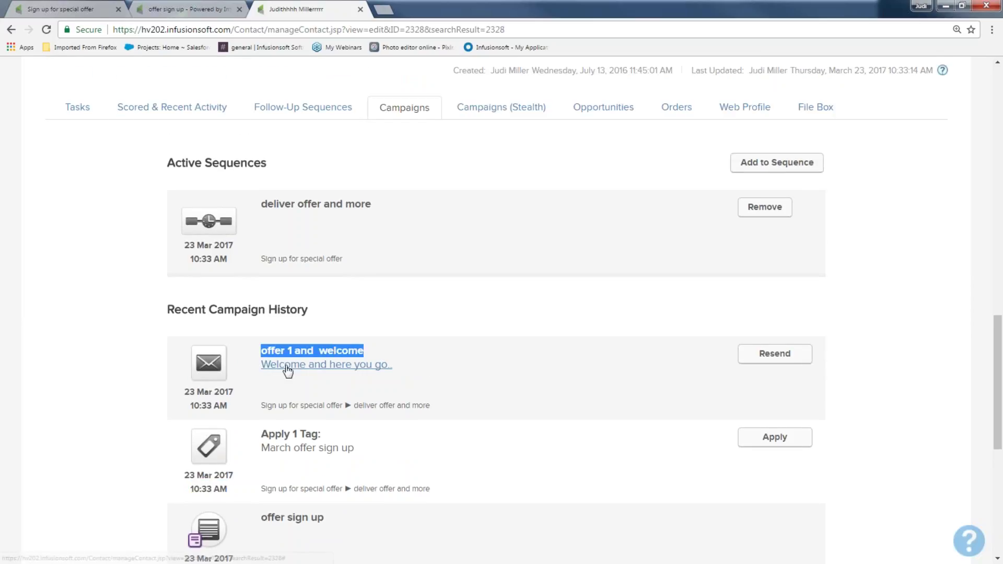
drag(261, 365, 393, 365)
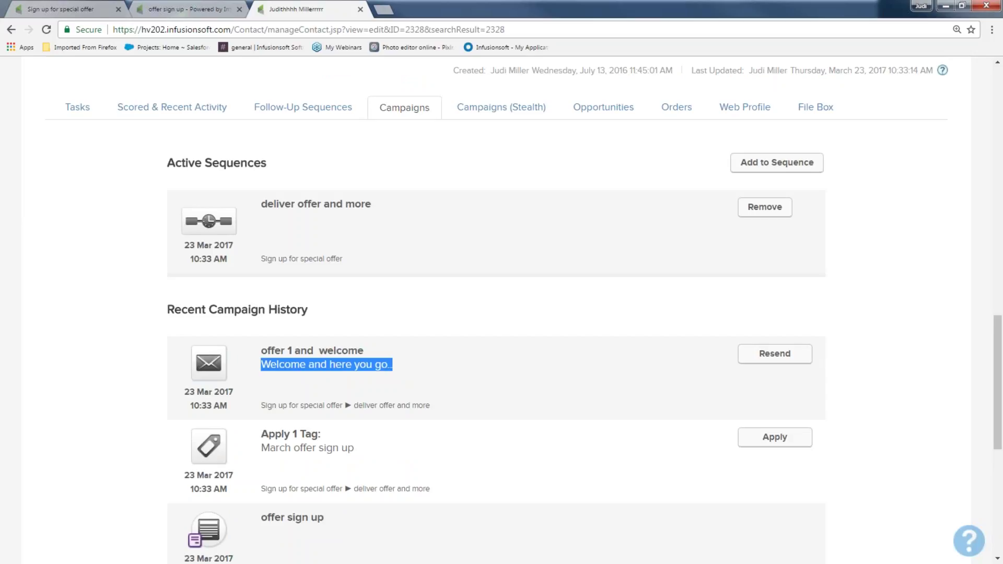
scroll(415, 390, down, 6)
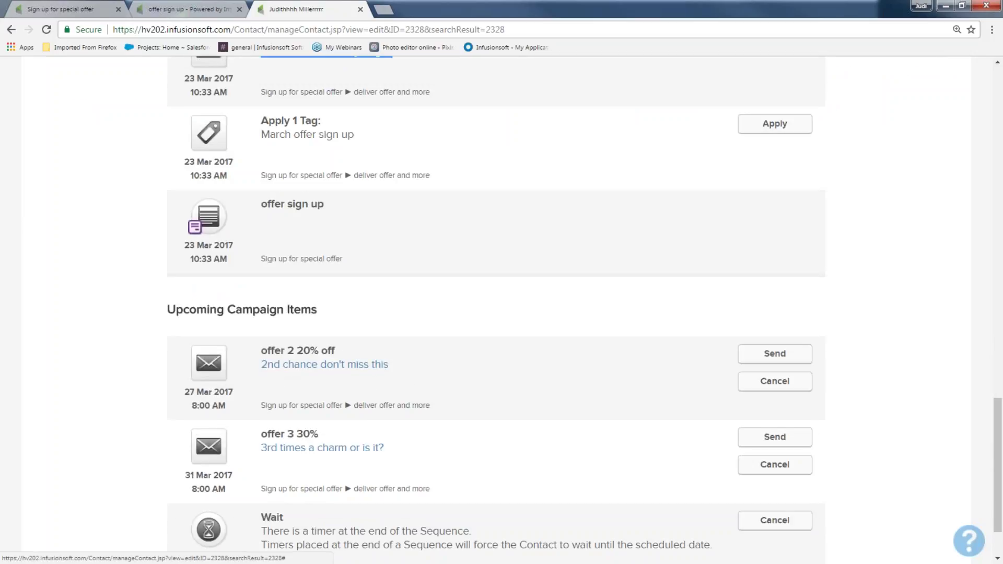
drag(258, 351, 327, 364)
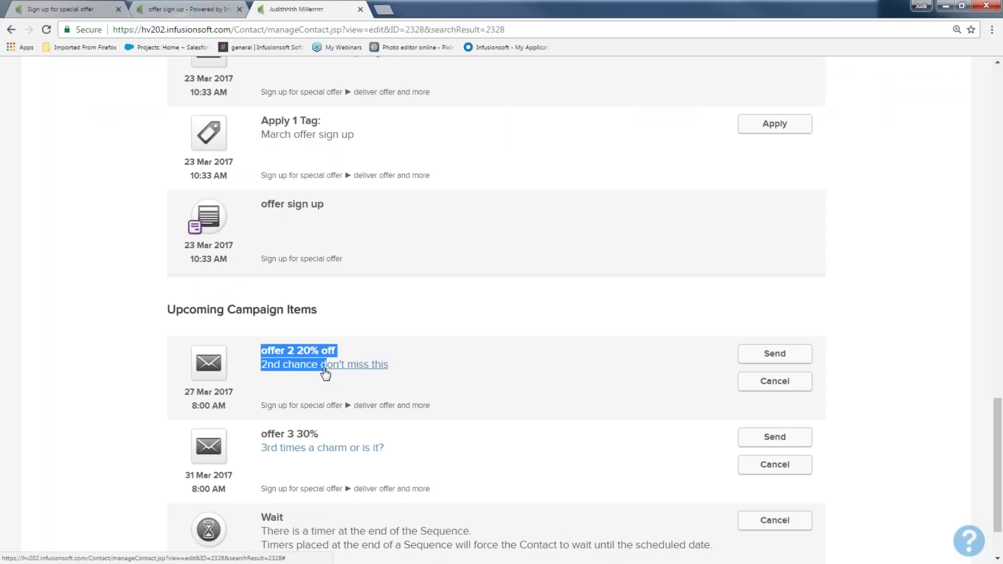
click(243, 438)
drag(243, 438, 321, 449)
scroll(321, 450, down, 1)
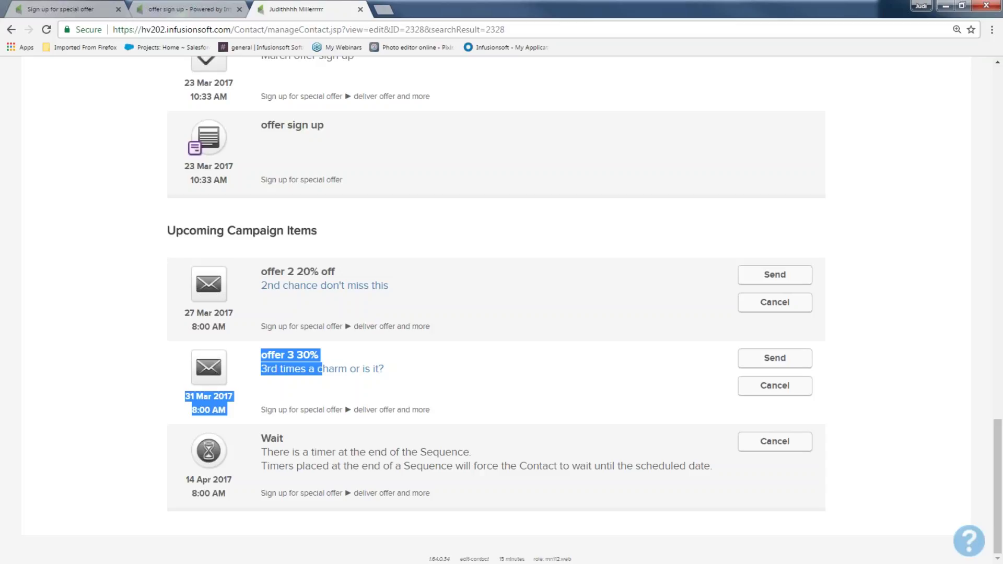
scroll(284, 323, up, 12)
Back on the campaign canvas, select deliver offer and more and view its goal-achieved Sequence Settings
click(80, 14)
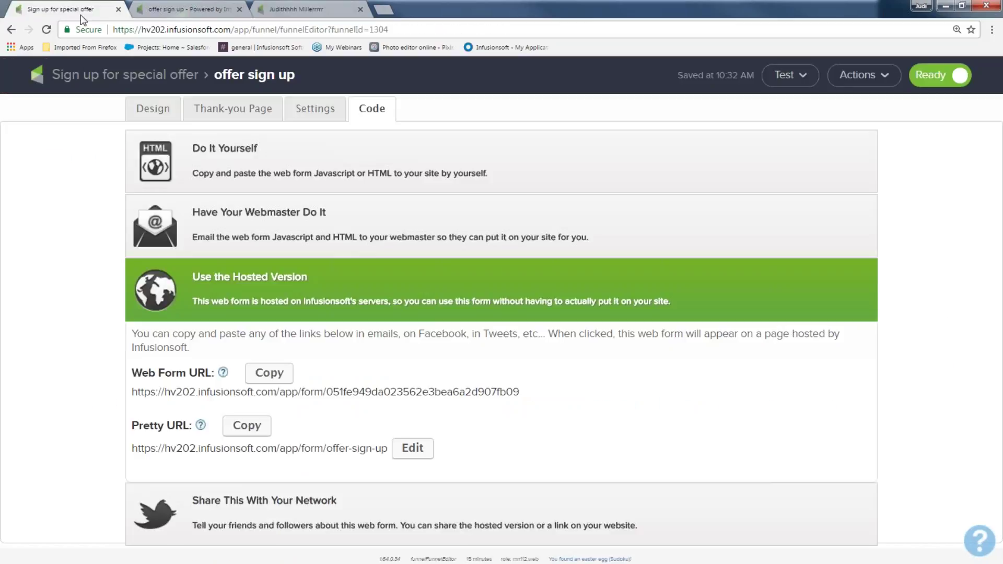
click(125, 75)
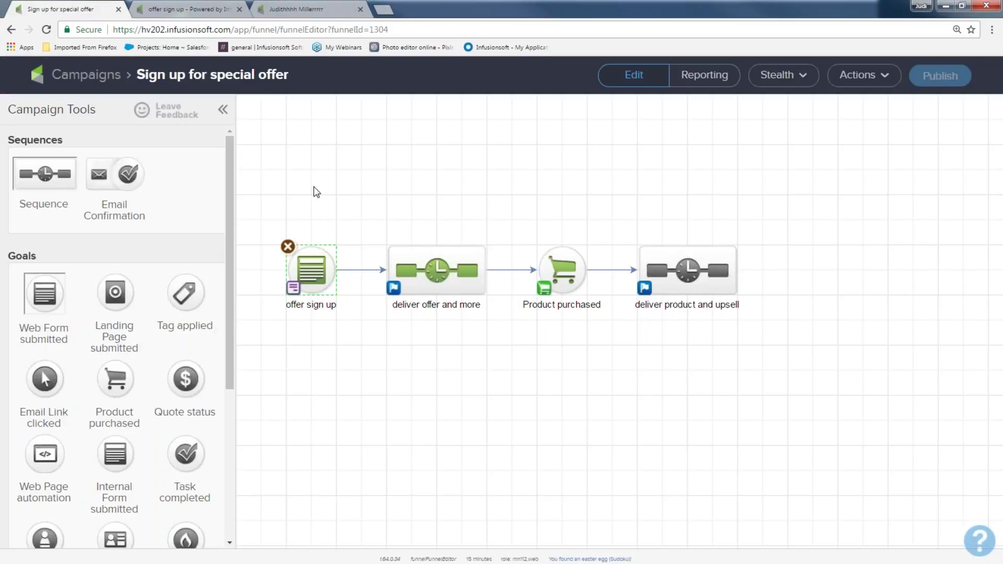
key(ctrl+plus)
key(ctrl+plus)
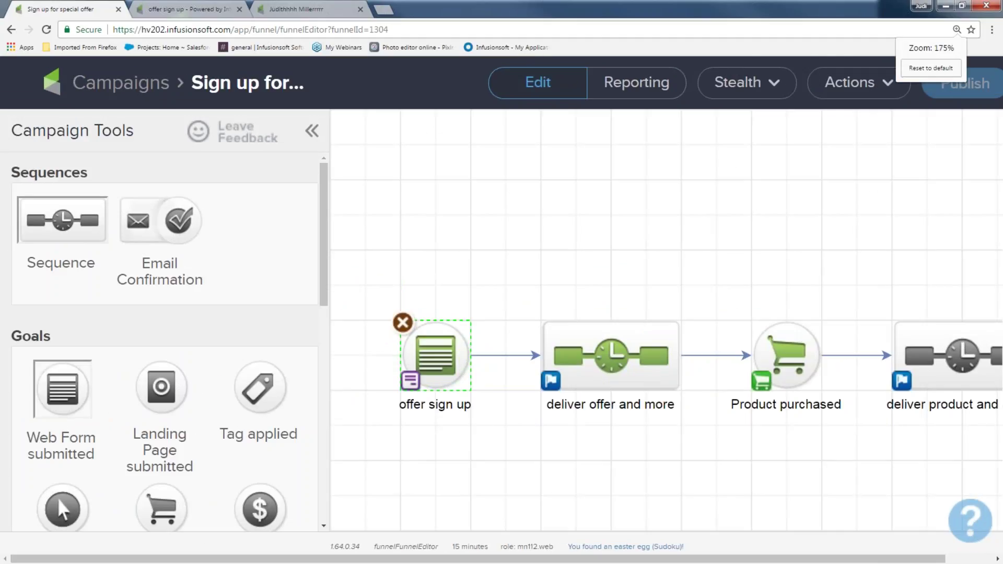
drag(510, 439, 455, 347)
drag(441, 175, 652, 356)
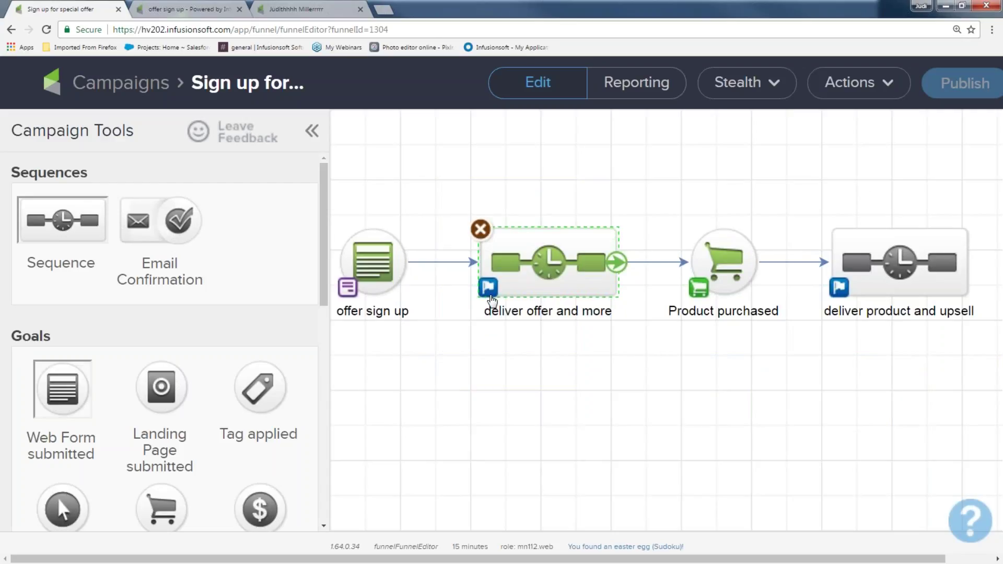
click(489, 291)
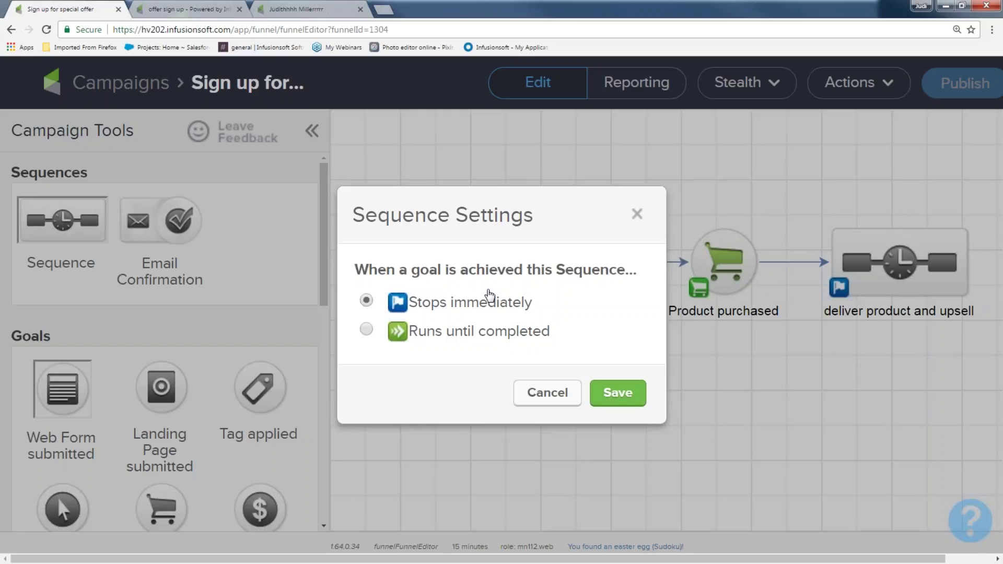
Close Sequence Settings and select the Product purchased goal and both sequences on the canvas
click(635, 214)
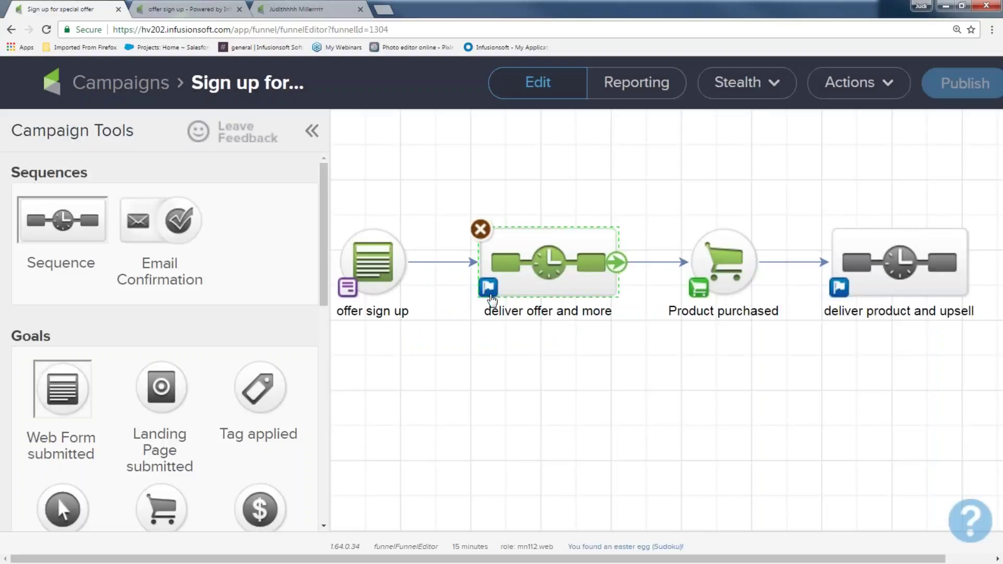
drag(638, 184, 795, 386)
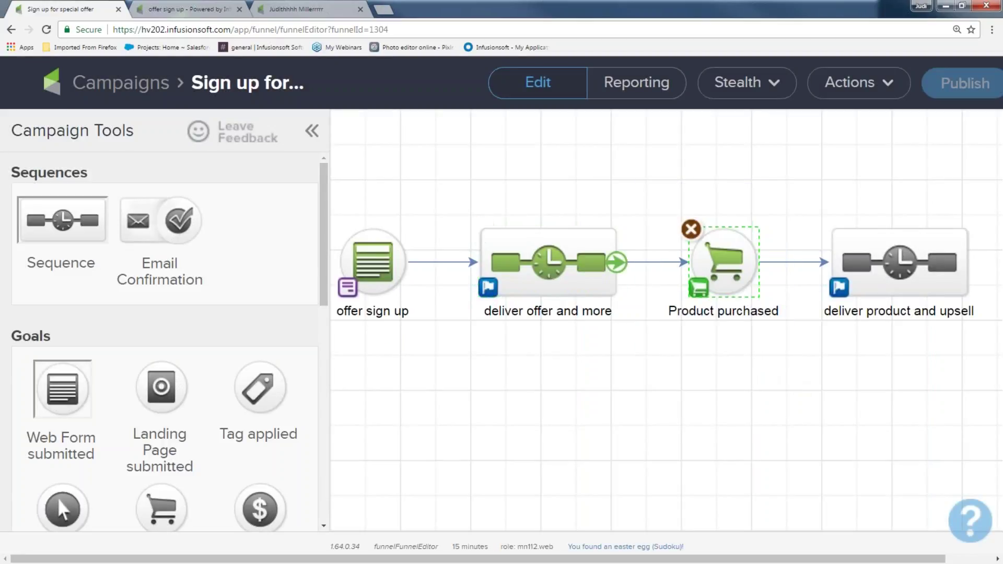
drag(414, 177, 653, 394)
drag(776, 194, 980, 372)
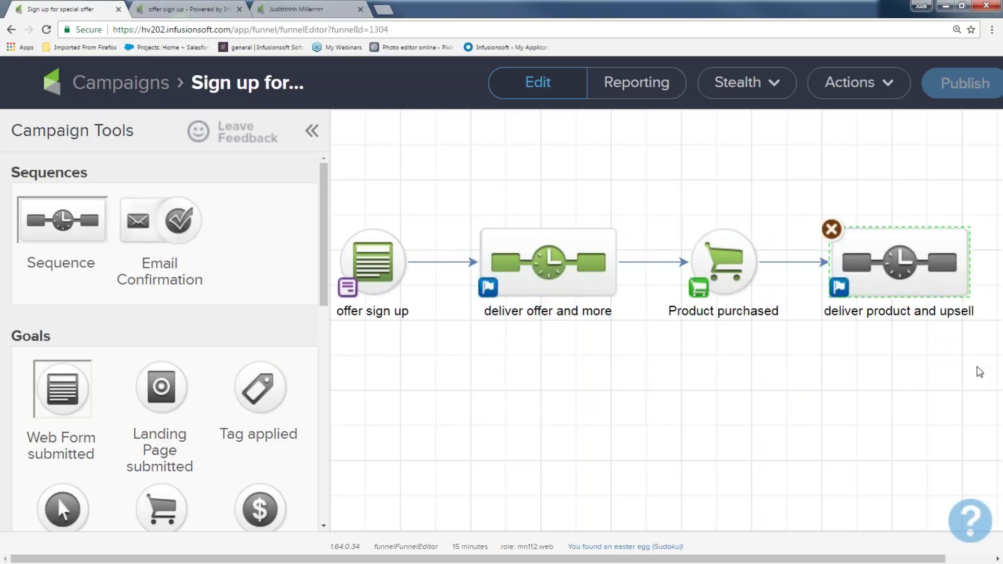
Reopen the goal-achieved settings and save the sequence to stop immediately instead of running until completed
click(488, 287)
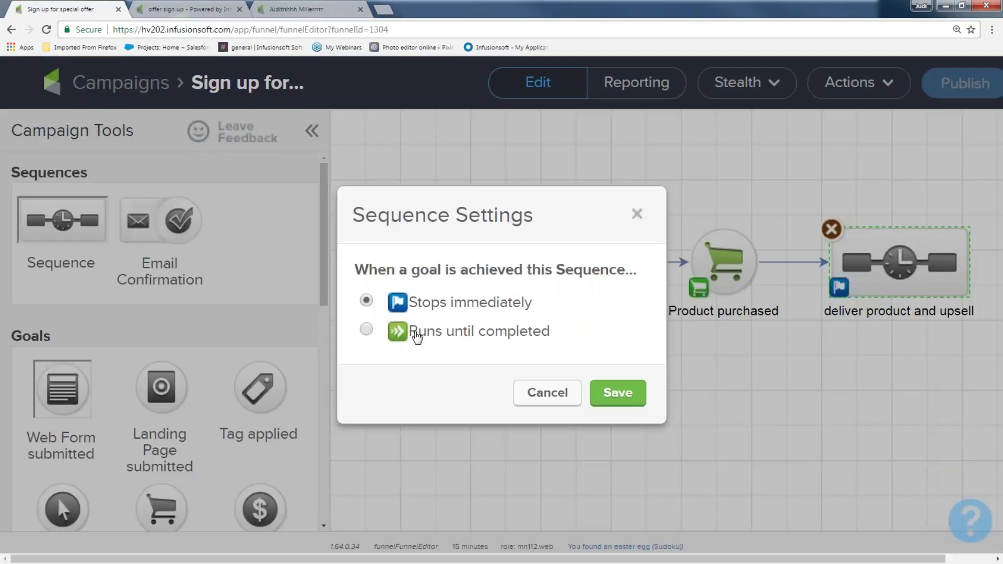
click(366, 329)
click(366, 302)
click(617, 392)
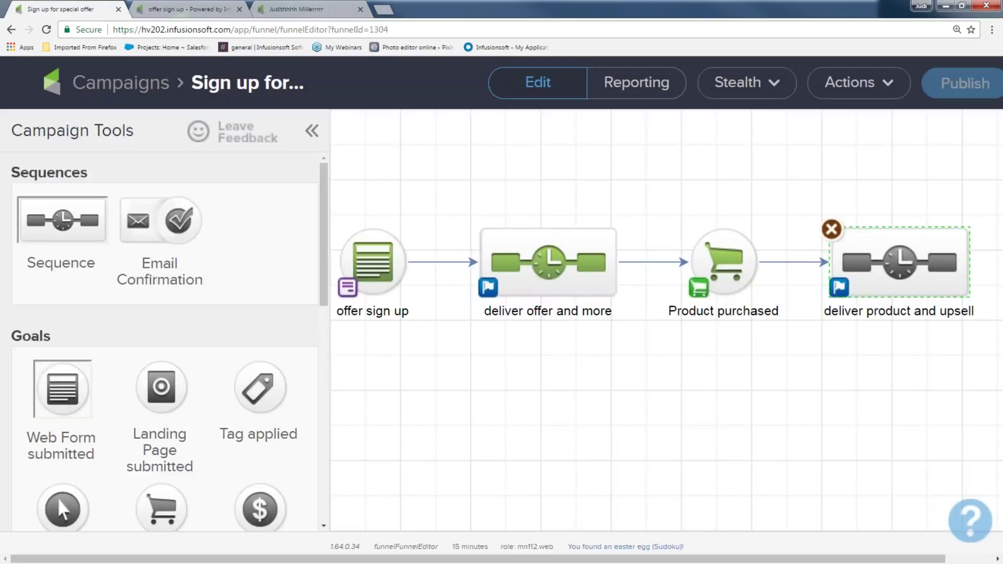
scroll(601, 397, right, 2)
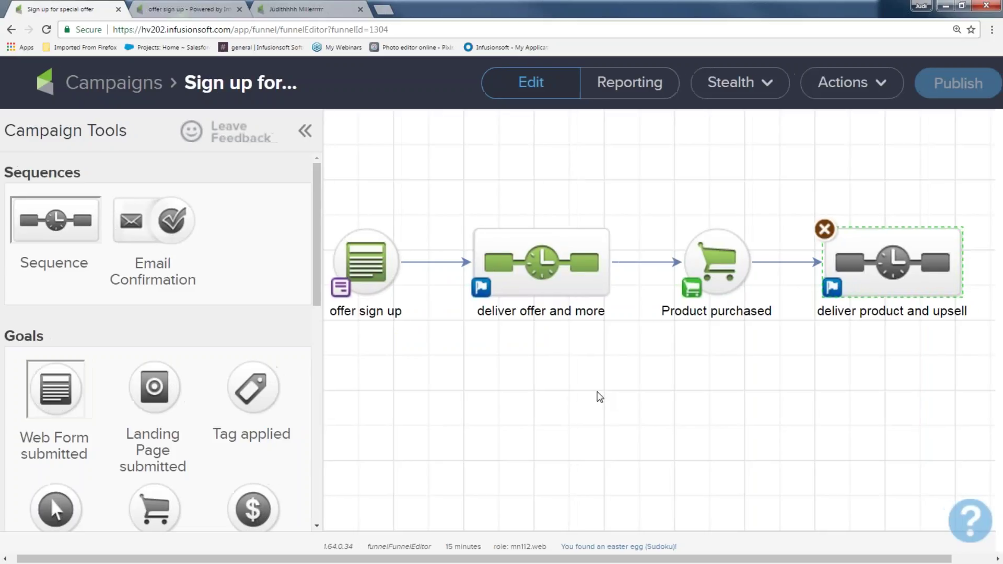
Zoom out, return to the test contact's record tab, and open the main navigation menu
key(ctrl+minus)
key(ctrl+minus)
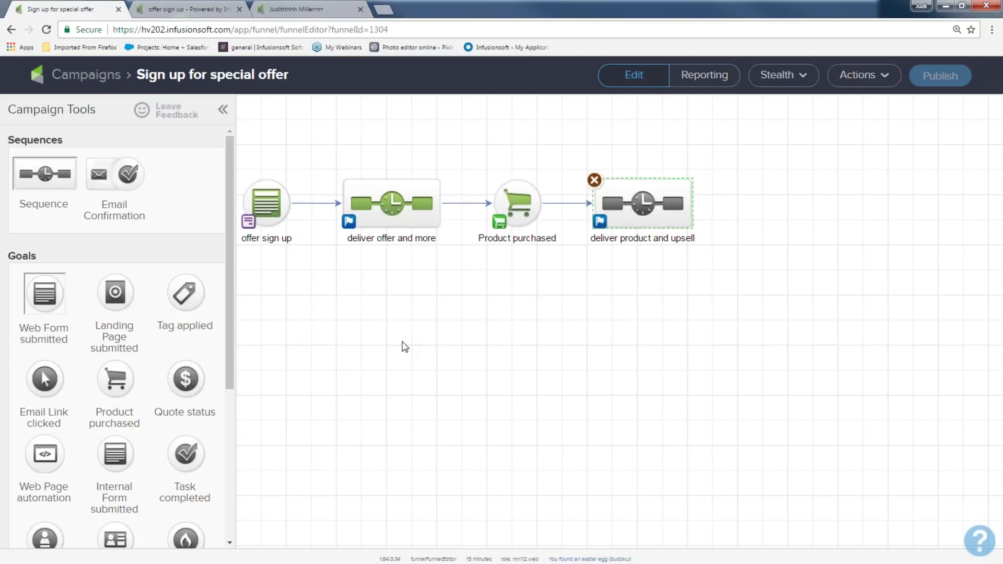
click(323, 9)
scroll(299, 141, up, 10)
scroll(172, 130, up, 3)
click(147, 76)
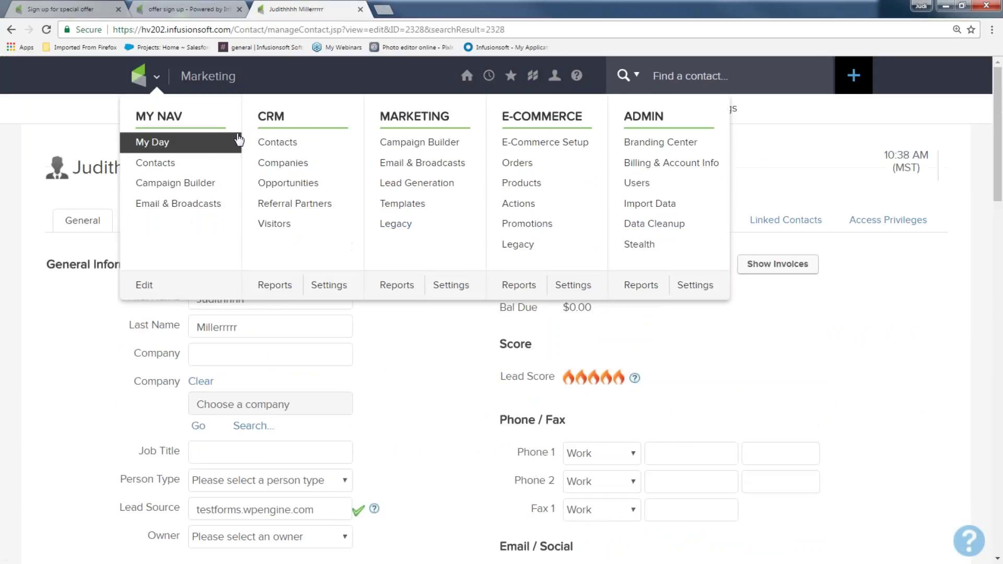
Load the March CRM attendees saved search in the contacts list
click(277, 142)
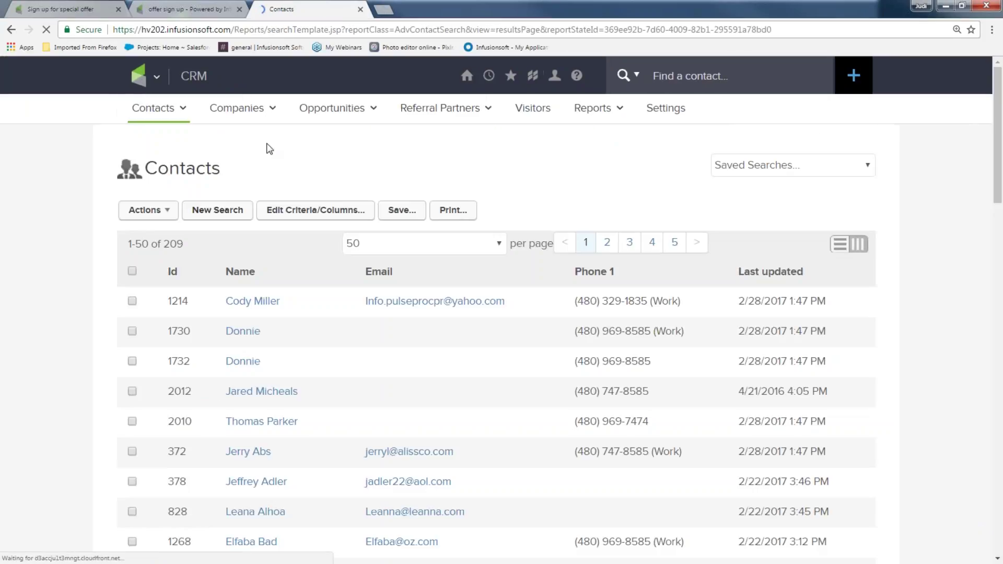
scroll(280, 355, down, 1)
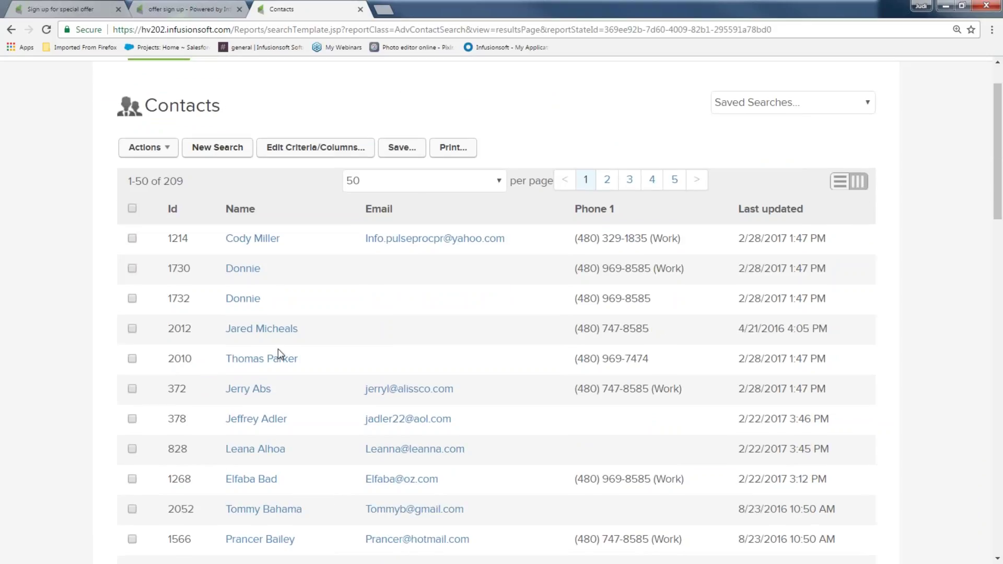
click(732, 108)
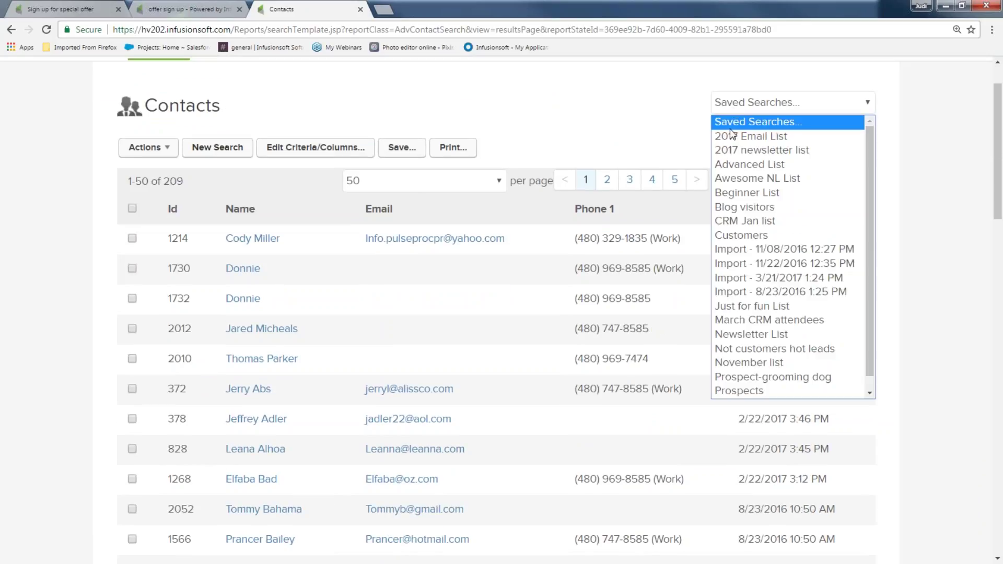
click(733, 320)
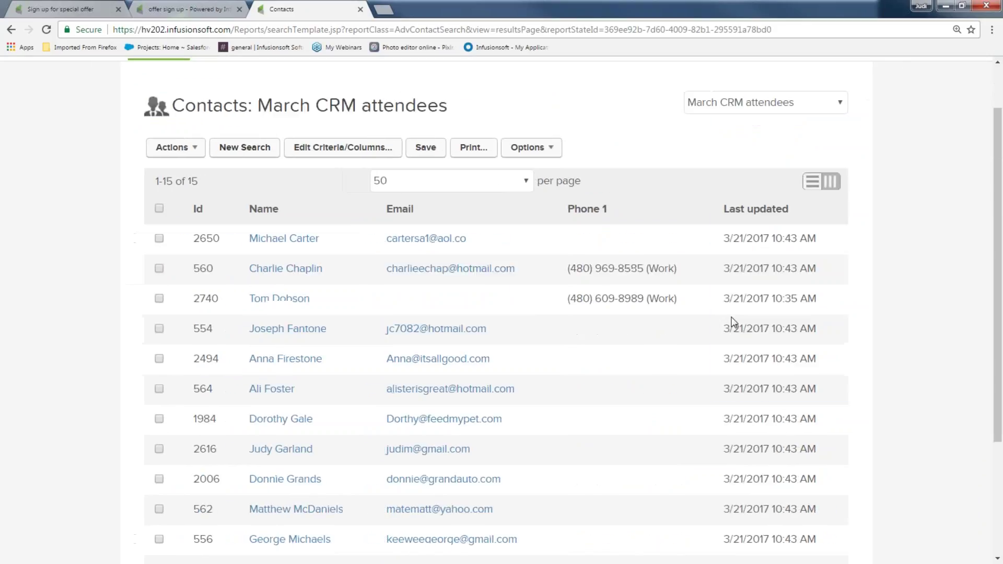
scroll(215, 274, down, 1)
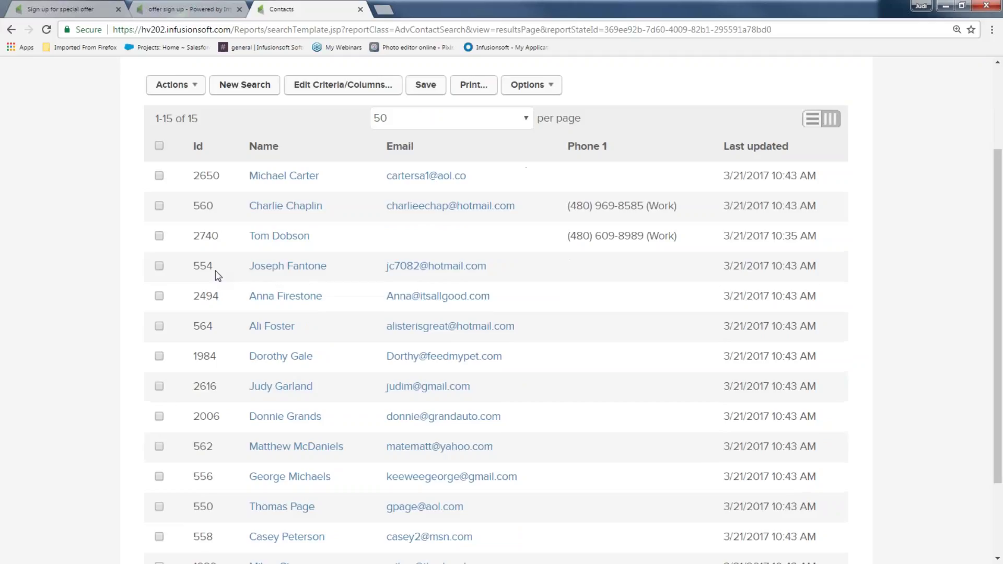
Select seven of the results and choose Actions > Start/Stop a Campaign Sequence
click(158, 175)
click(159, 205)
click(159, 236)
click(159, 266)
click(159, 296)
click(159, 356)
click(159, 386)
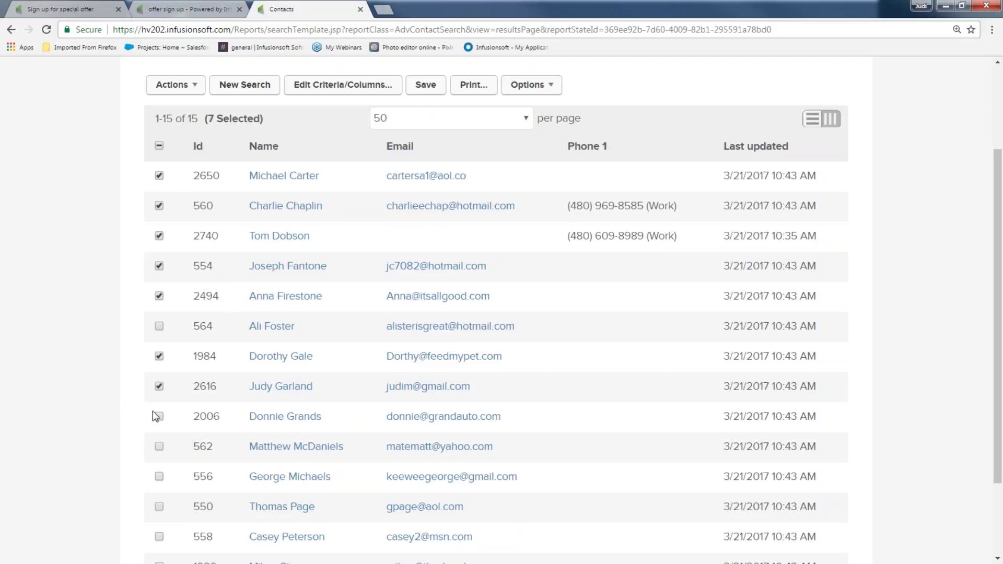
click(170, 87)
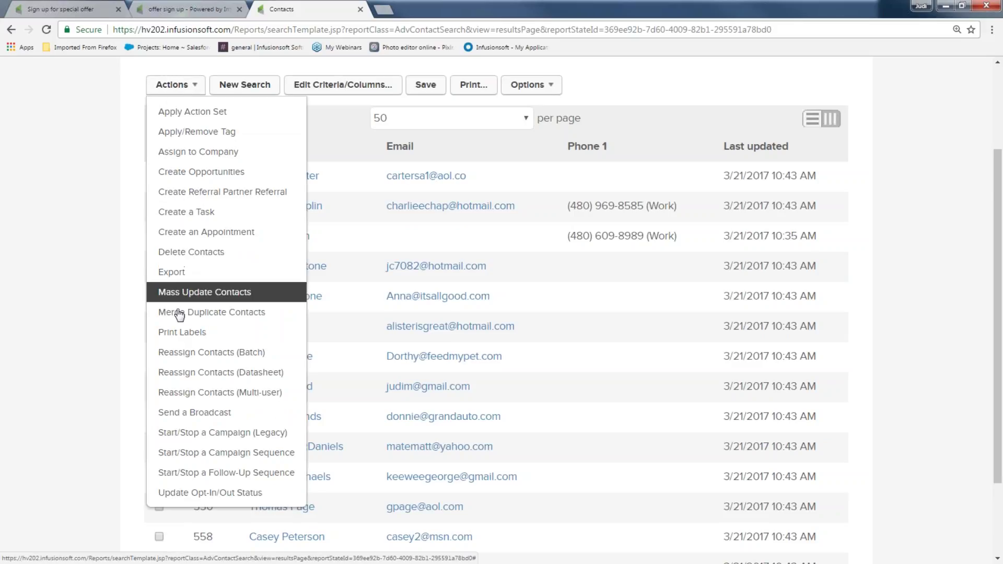
click(174, 452)
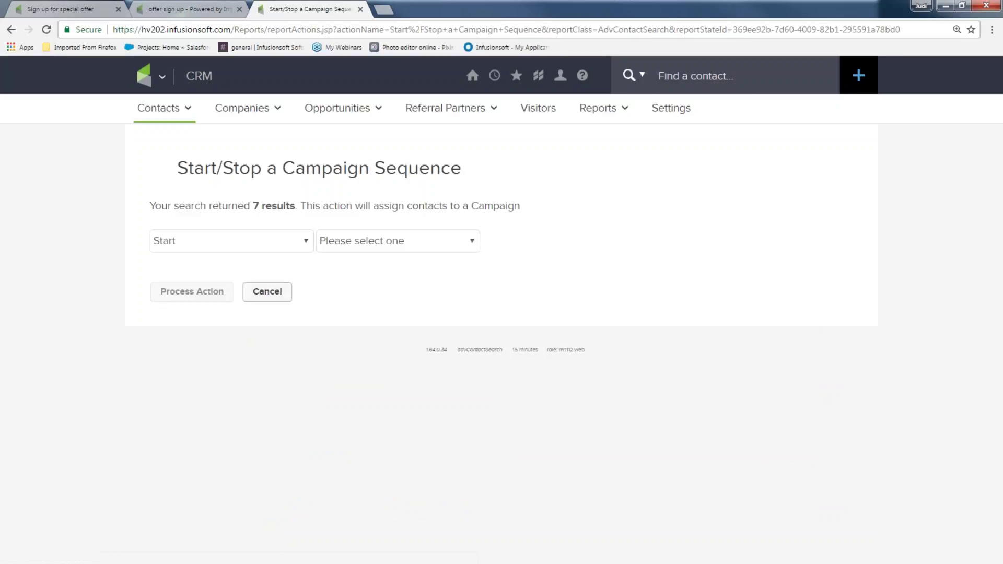
Target the Start action at Sign up for special offer's deliver offer and more sequence, then return to the canvas
drag(141, 204, 296, 207)
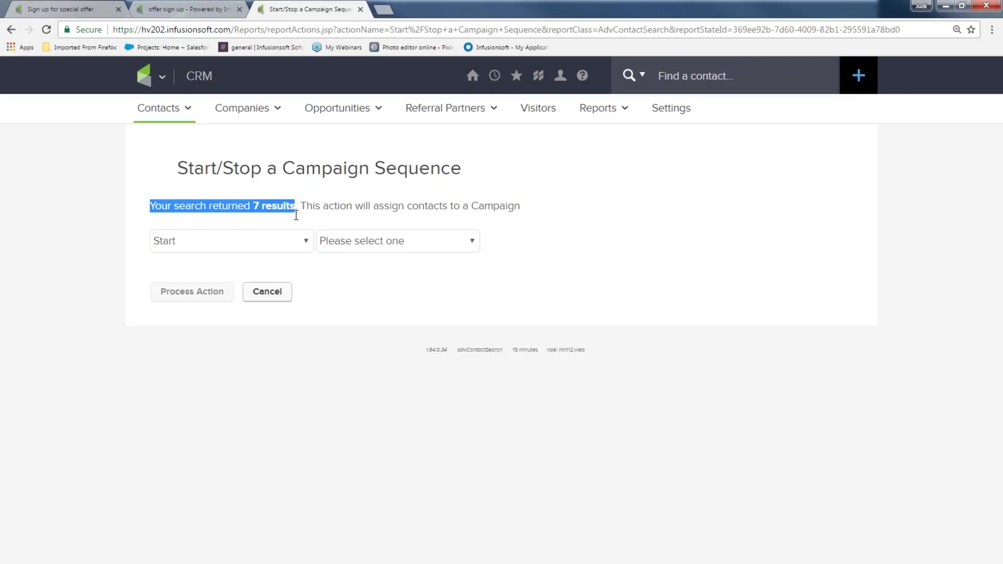
click(362, 240)
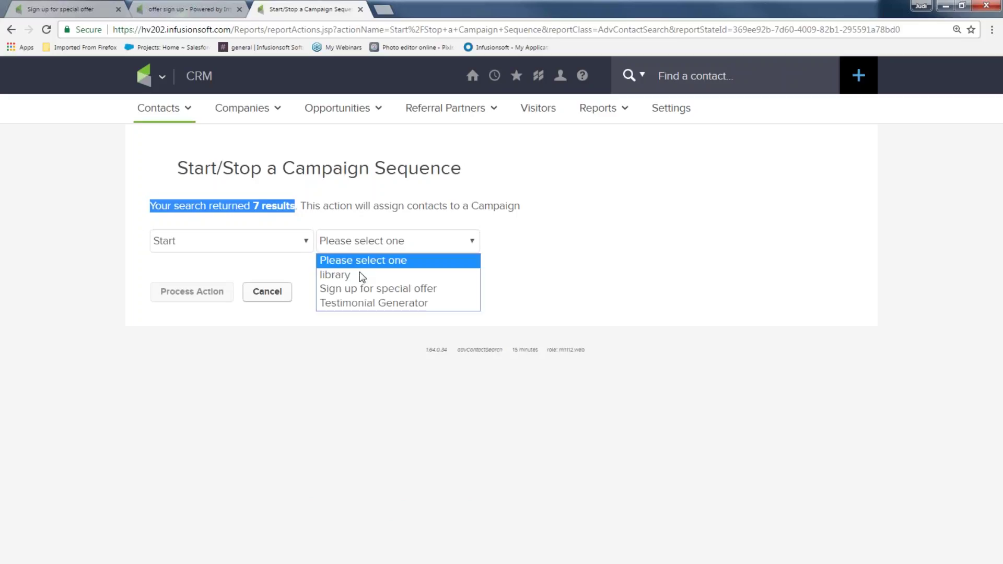
click(362, 291)
click(498, 241)
click(507, 277)
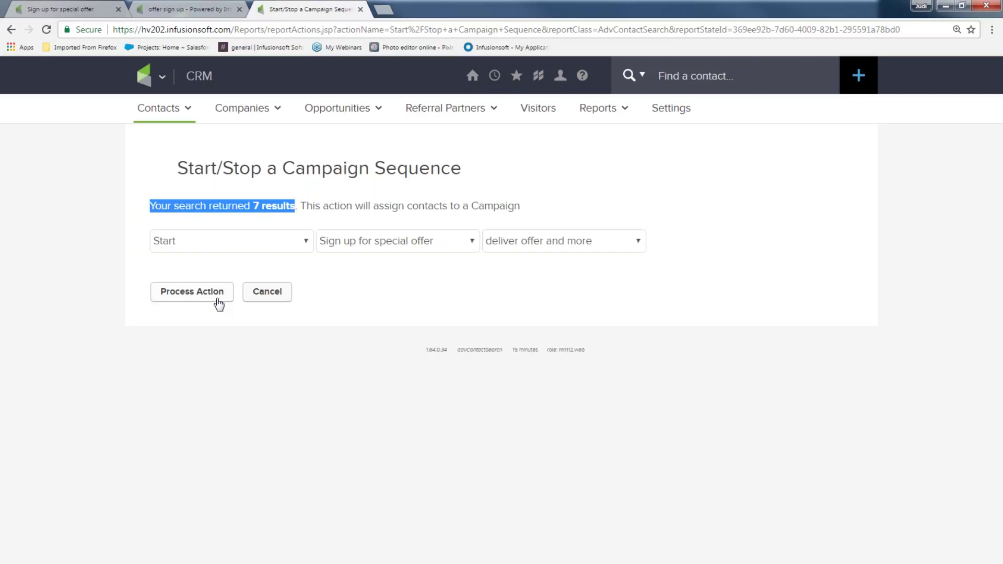
click(96, 11)
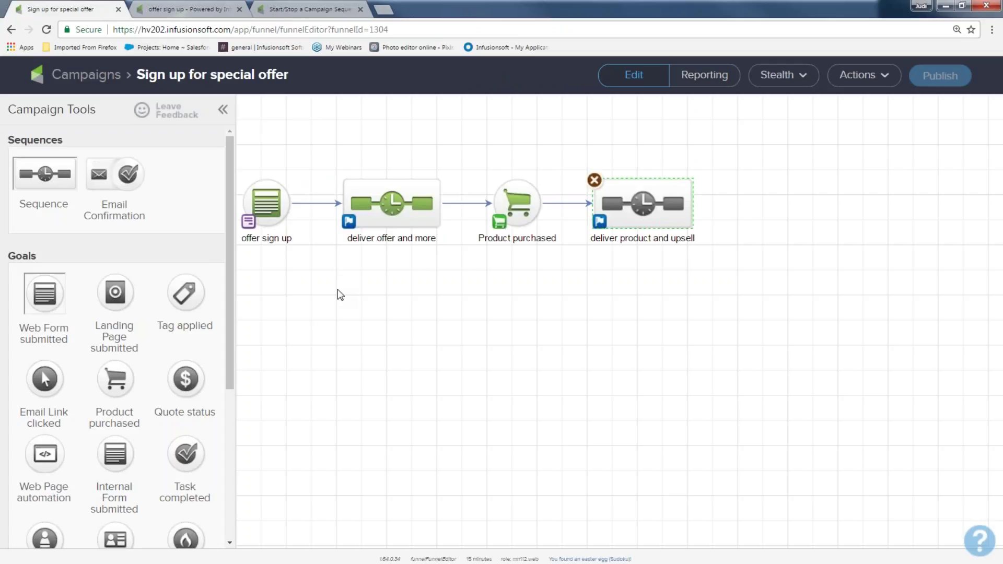
Shorten the first 4-day timer to 5 minutes, save it, then minimize the browser and advance the slides
double_click(377, 204)
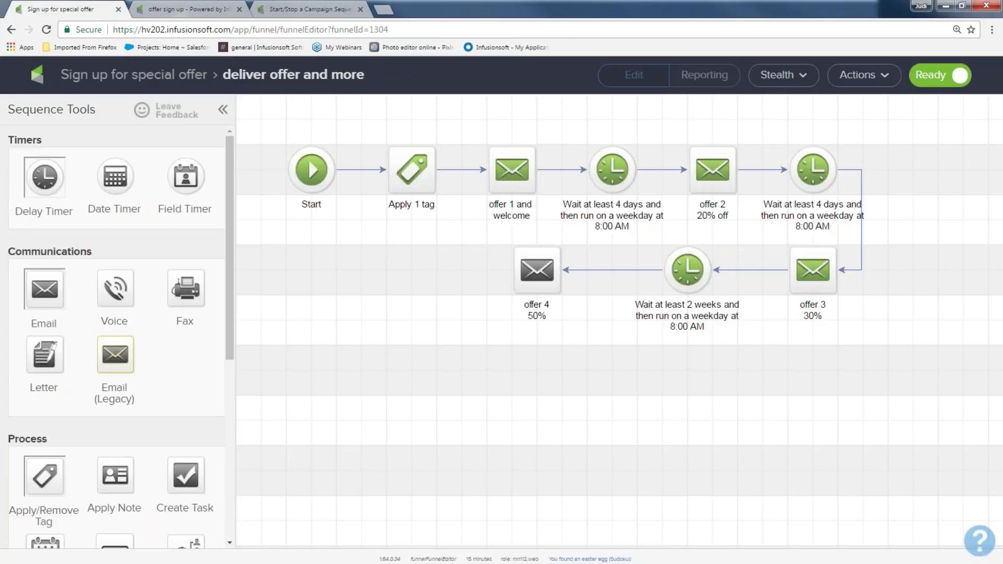
double_click(609, 176)
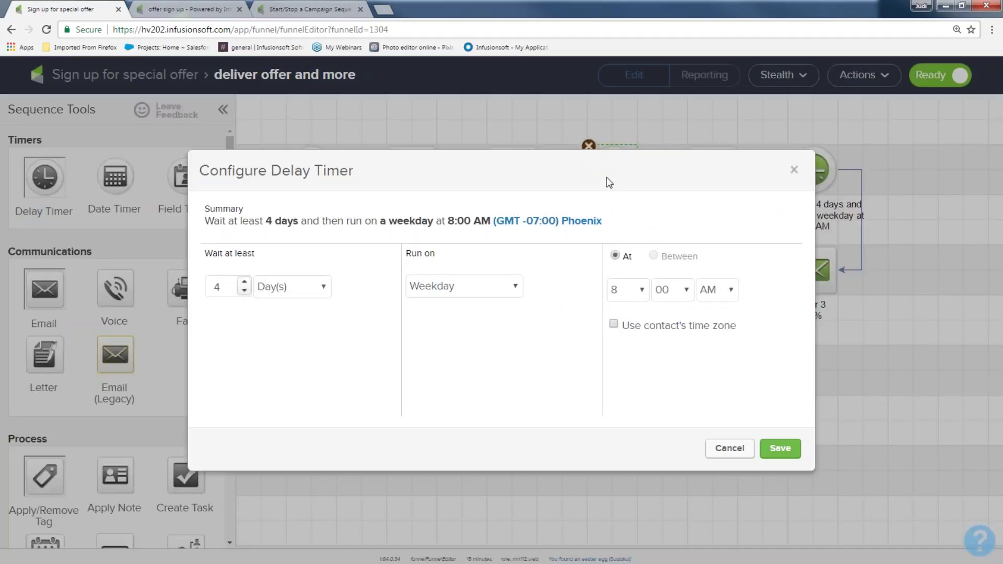
click(328, 287)
click(316, 306)
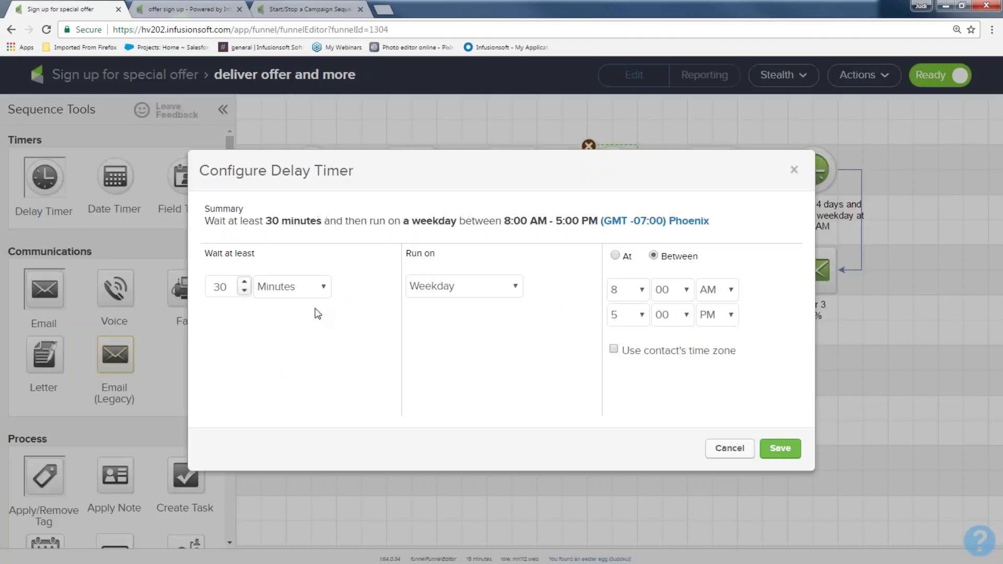
drag(230, 286, 182, 277)
text(5)
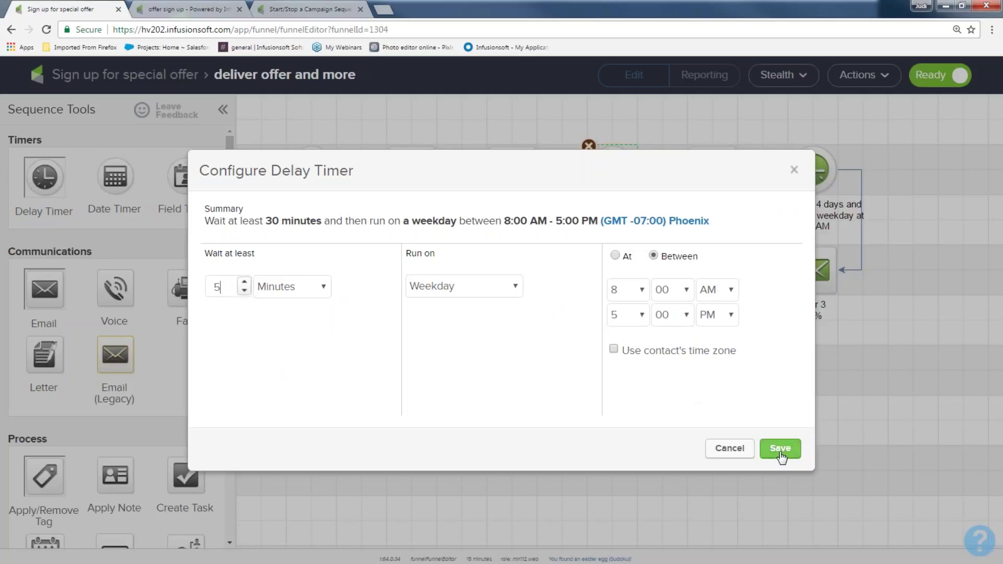
click(780, 449)
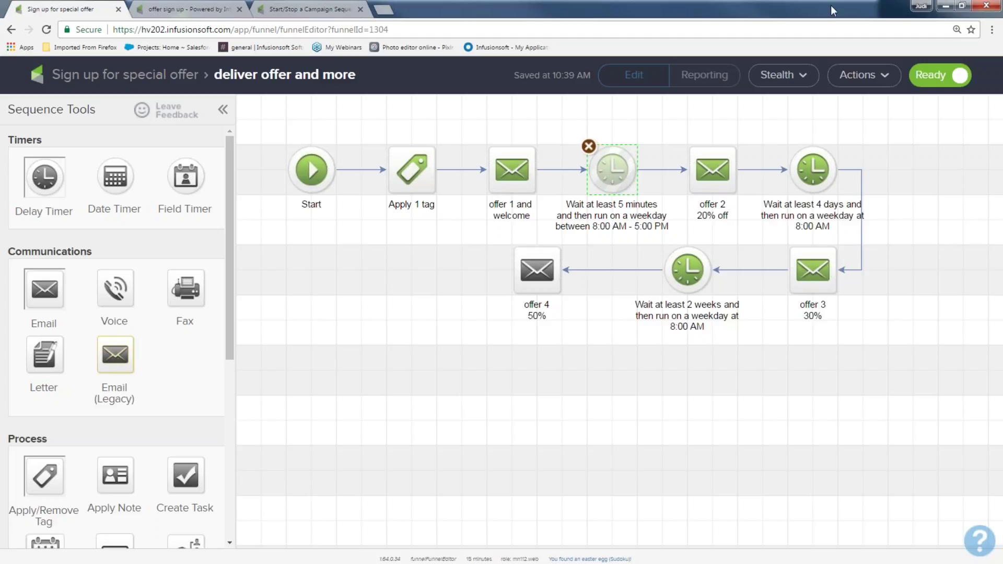
click(945, 6)
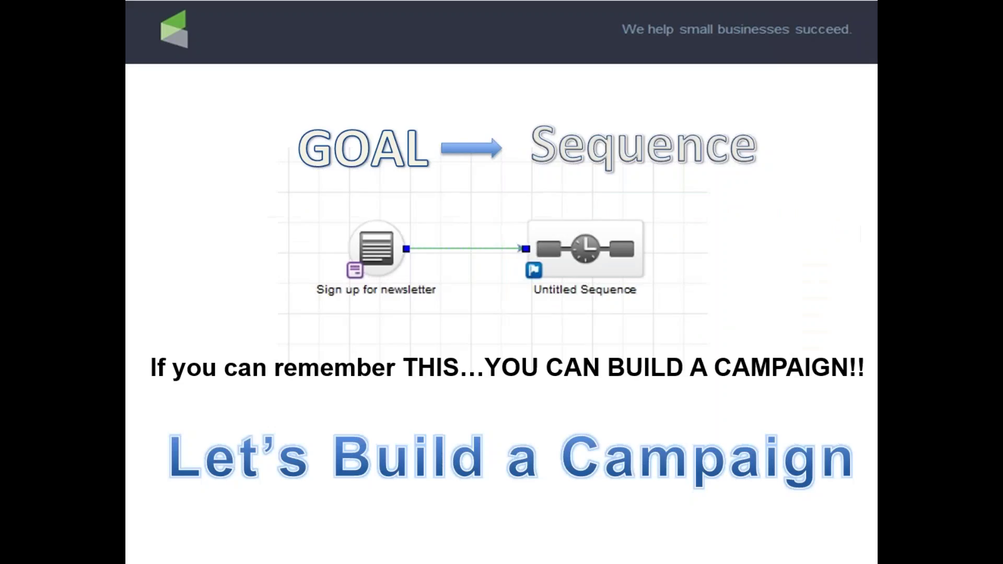
click(788, 233)
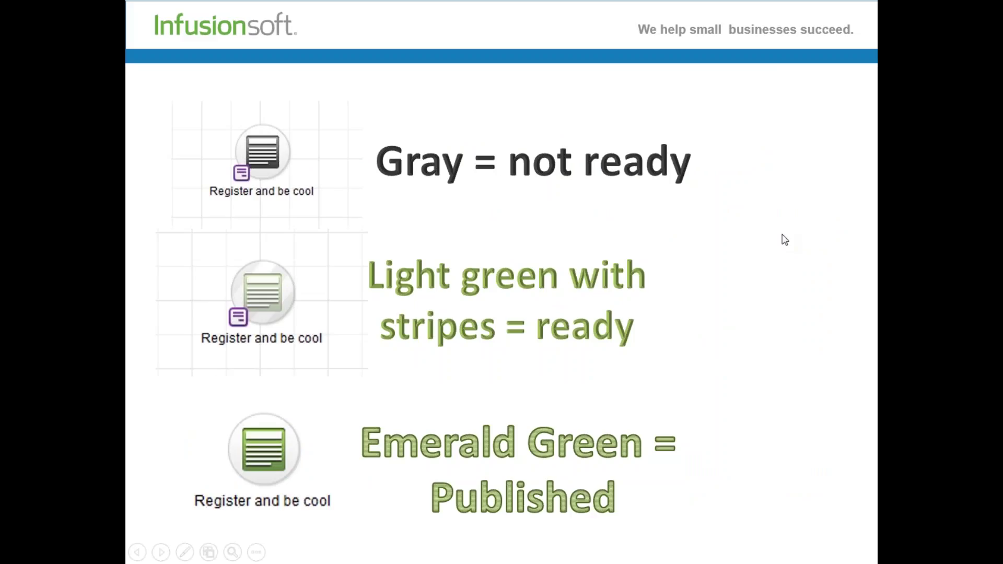
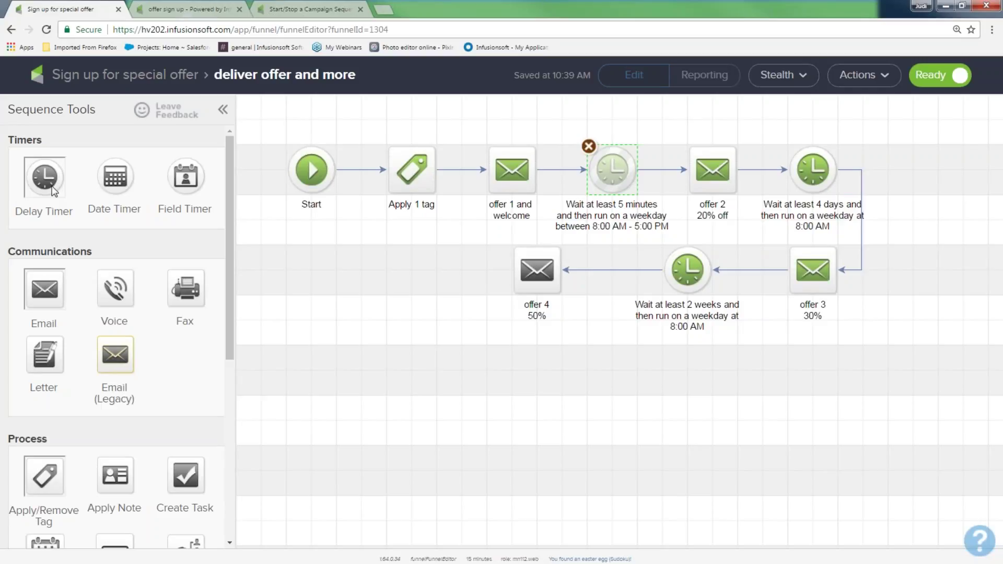
Back on the campaign canvas, place a Landing Page submitted goal below the sequence row
click(88, 79)
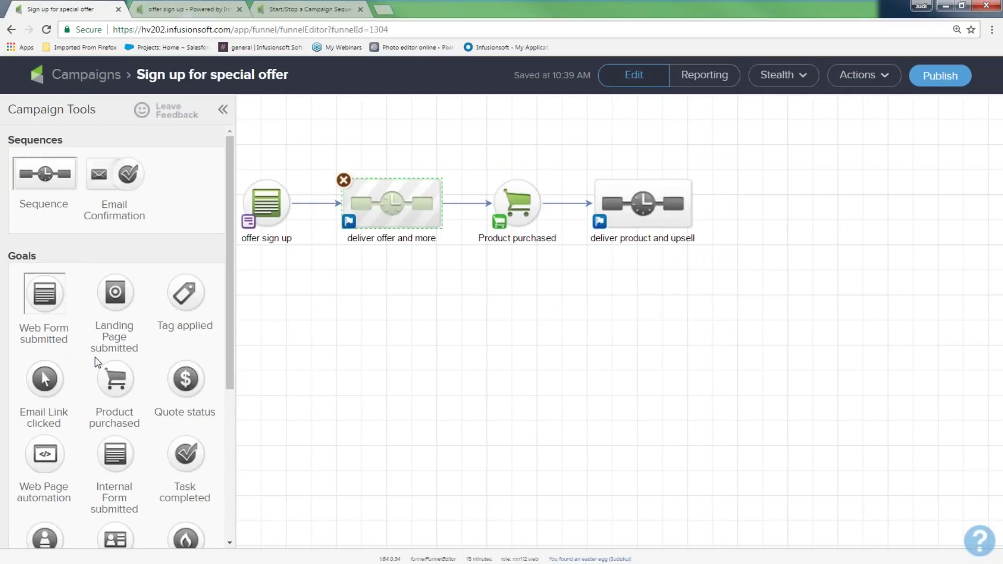
drag(129, 296, 253, 336)
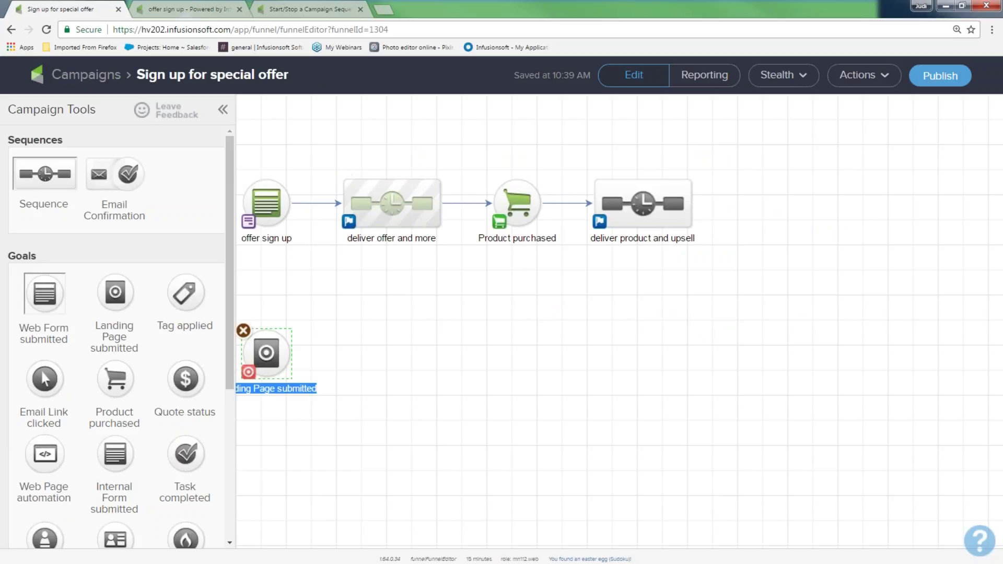
click(267, 351)
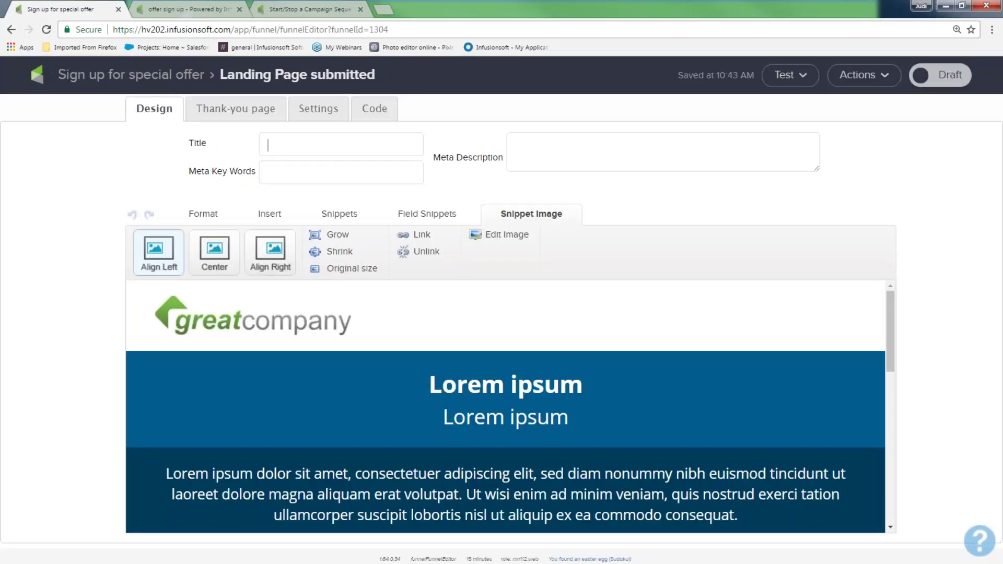
Inspect the landing page's Email field and bring up the text formatting tools
scroll(504, 431, down, 5)
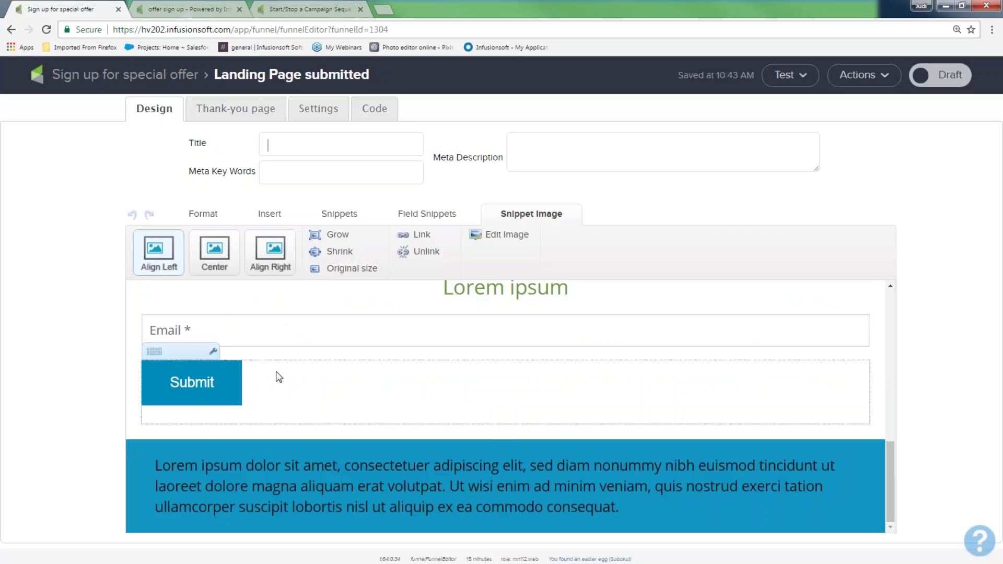
click(190, 349)
click(268, 251)
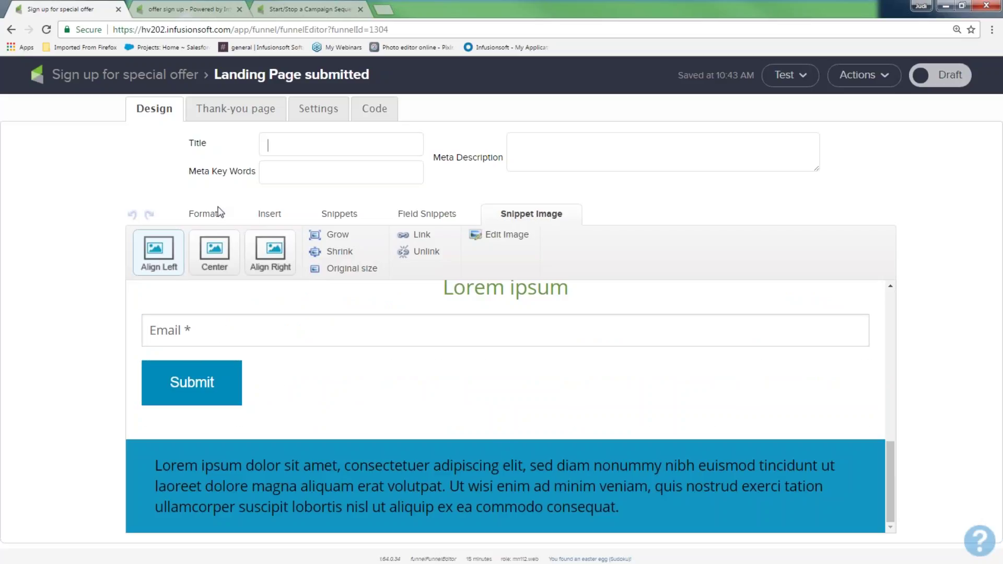
click(207, 214)
Switch the landing page layout's Sidebar to Off in Layout & Style
click(766, 257)
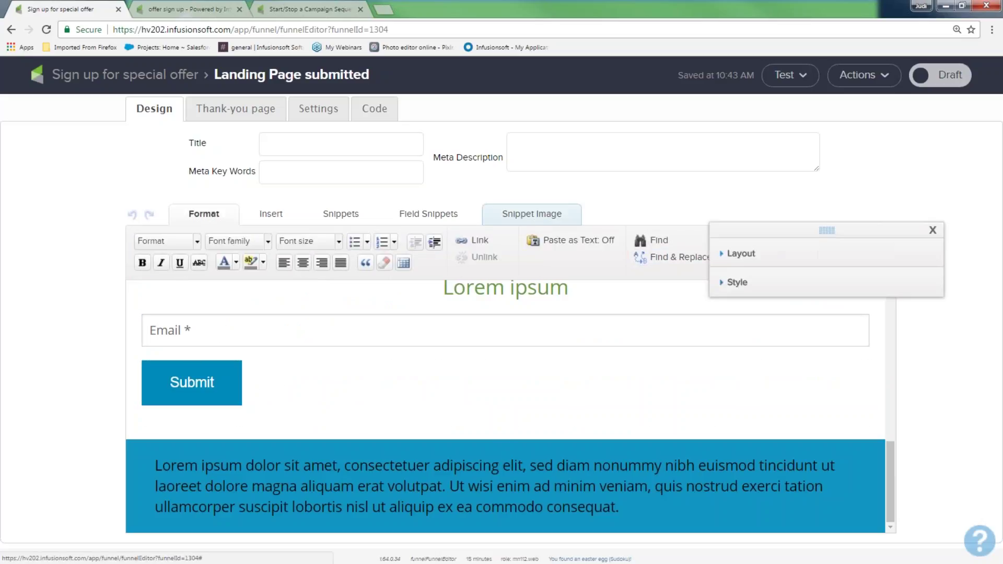
click(748, 284)
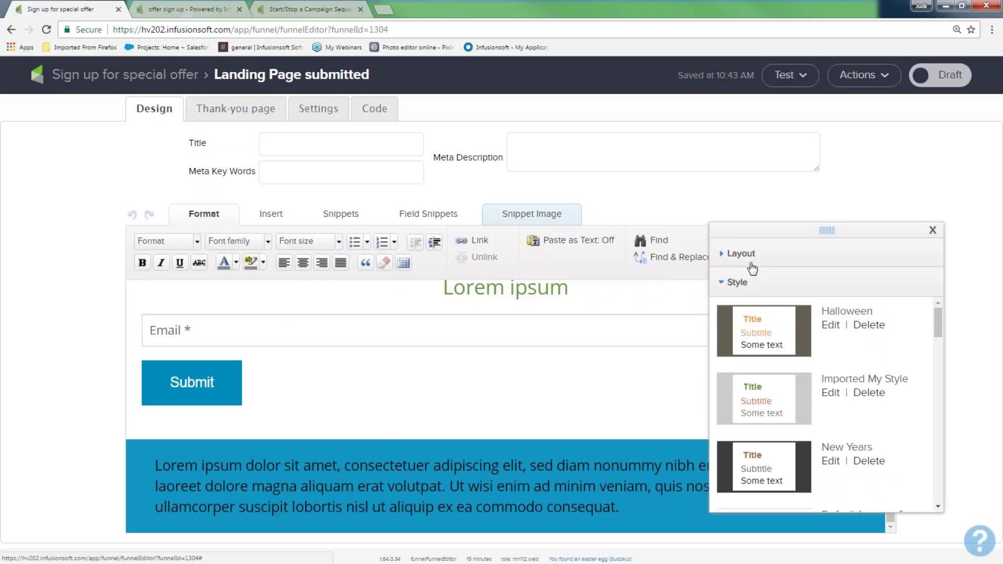
click(751, 263)
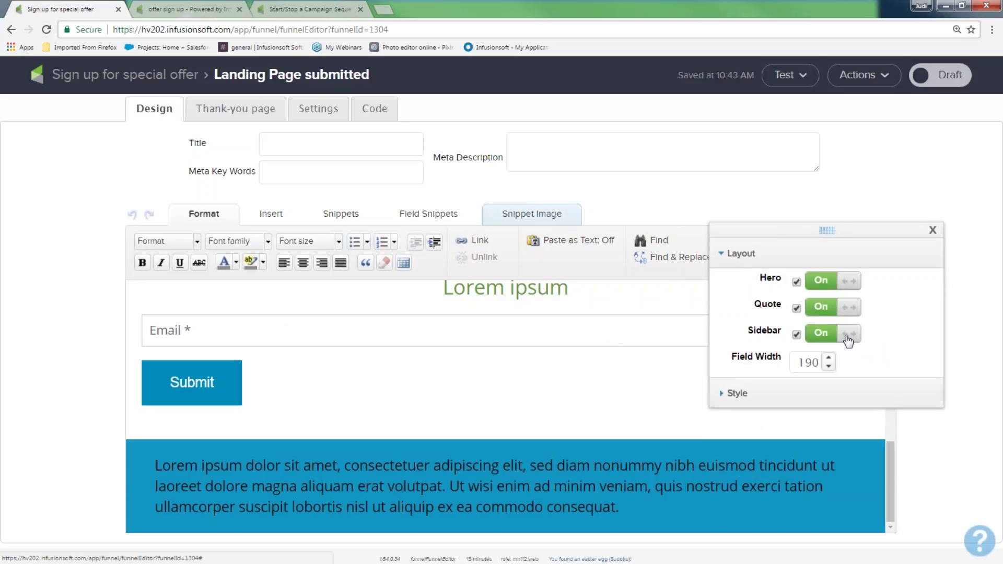
click(848, 335)
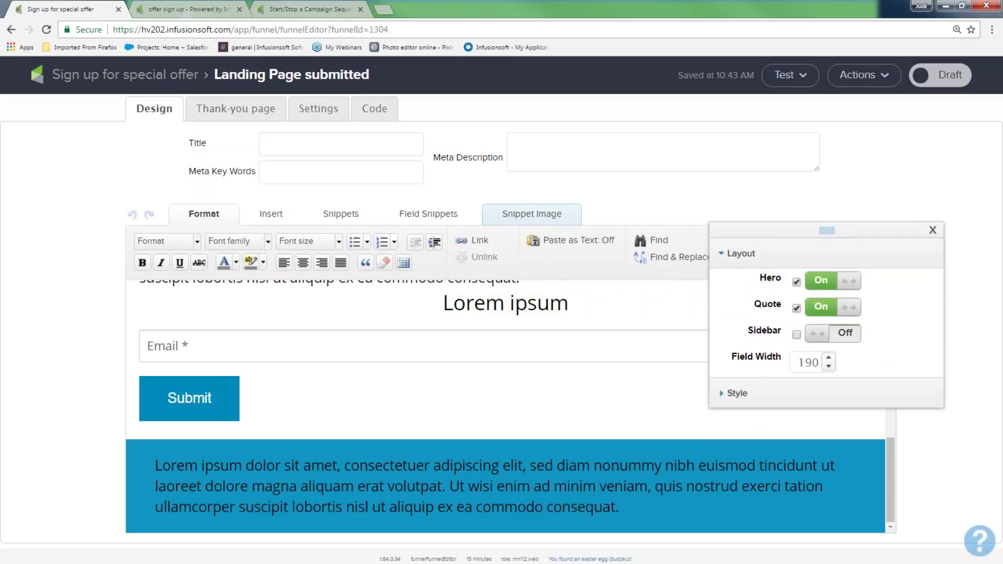
click(933, 230)
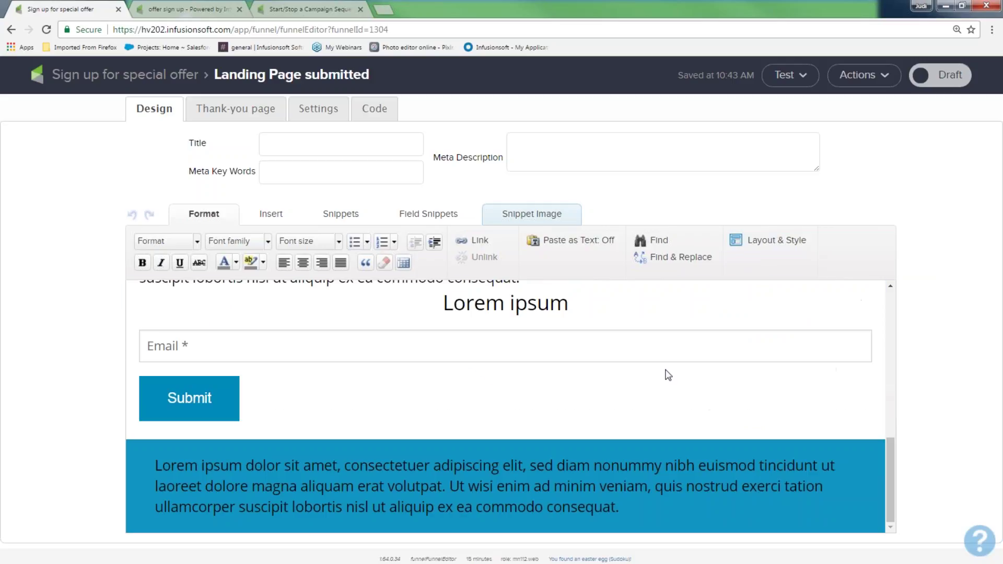
scroll(582, 395, up, 5)
scroll(582, 395, up, 3)
scroll(522, 423, down, 5)
scroll(502, 417, down, 3)
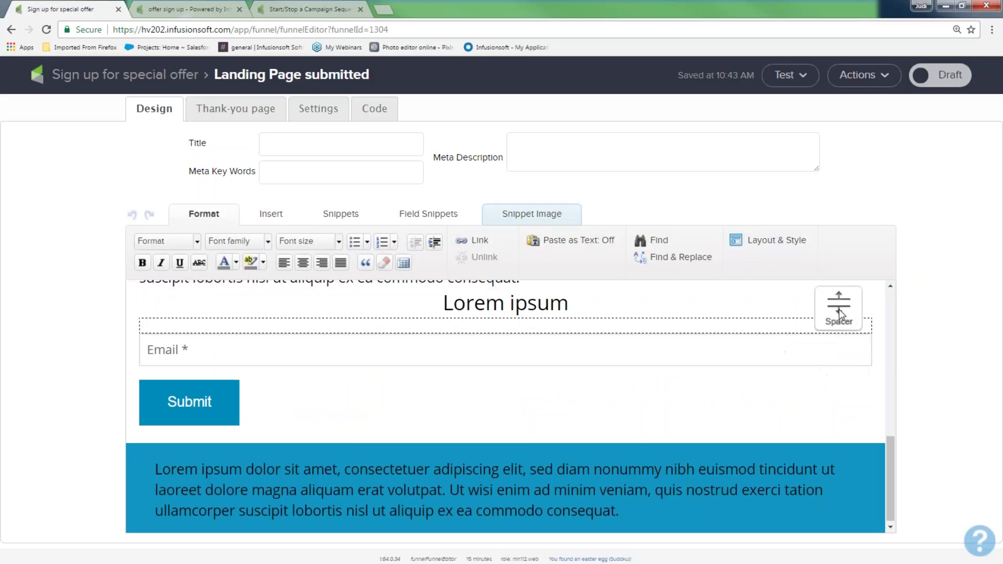
scroll(589, 408, up, 3)
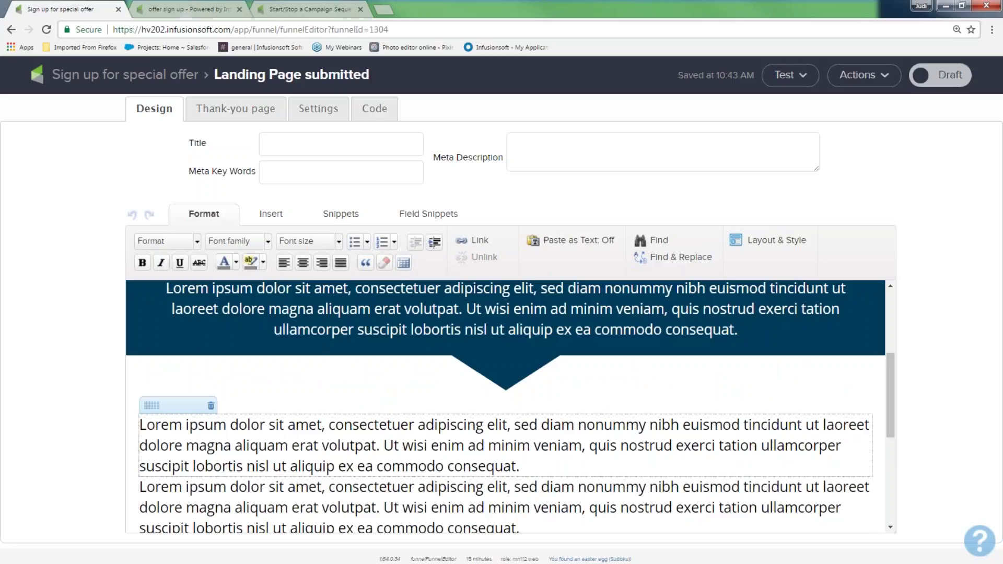
scroll(626, 462, up, 4)
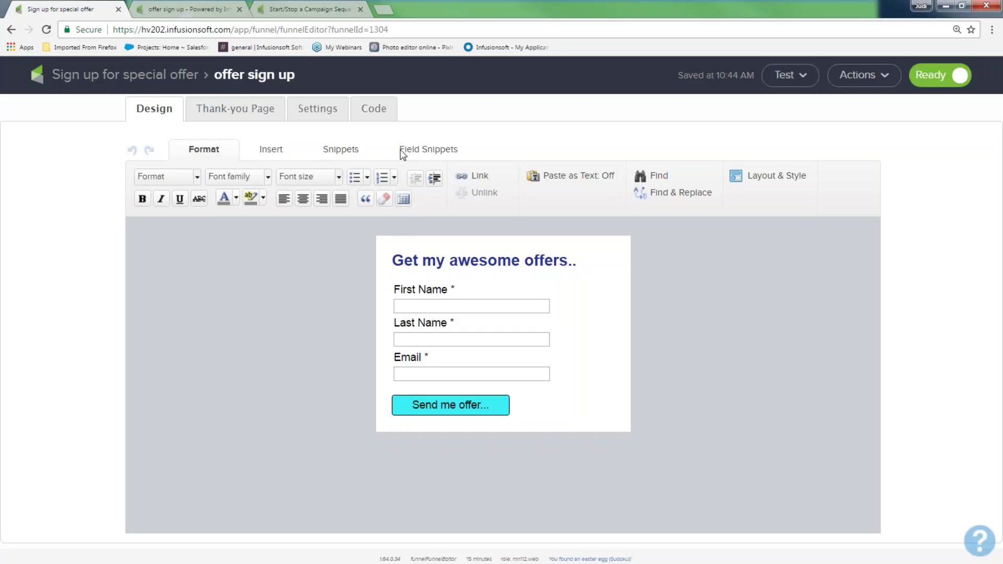
Create a custom 'Pet Dog's Name' field and place it below Last Name on the form
click(408, 152)
drag(261, 191, 428, 379)
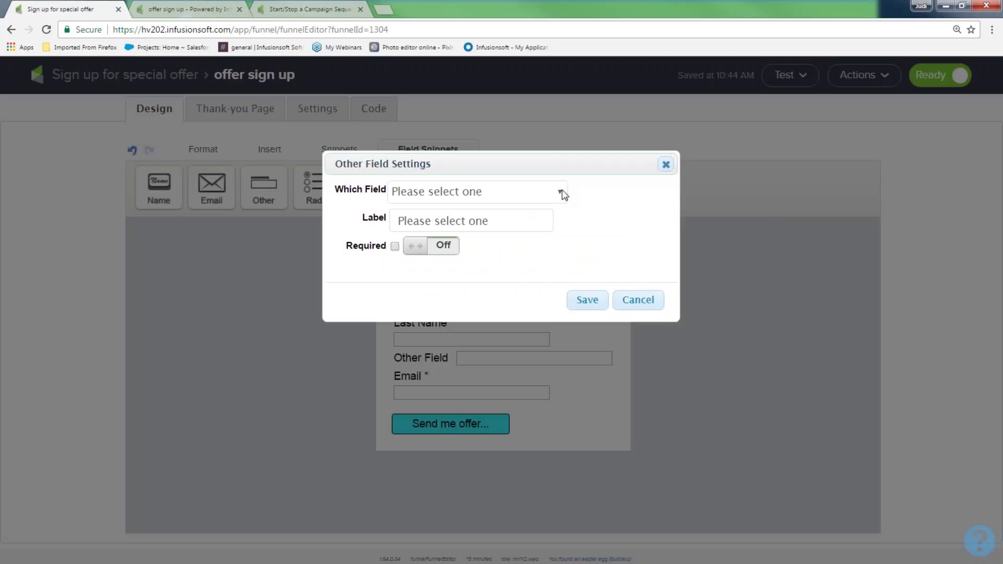
click(562, 194)
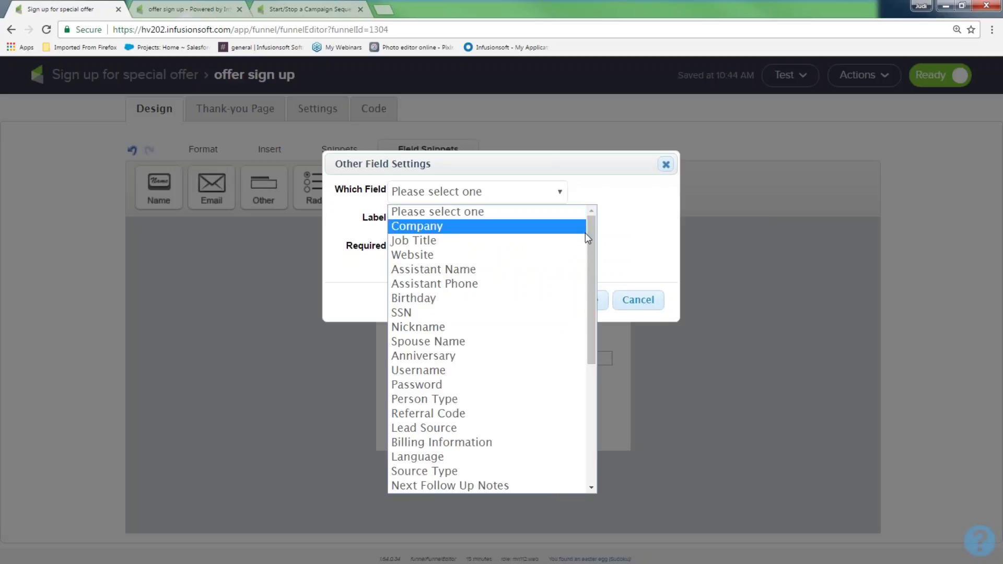
drag(588, 244, 588, 384)
click(474, 484)
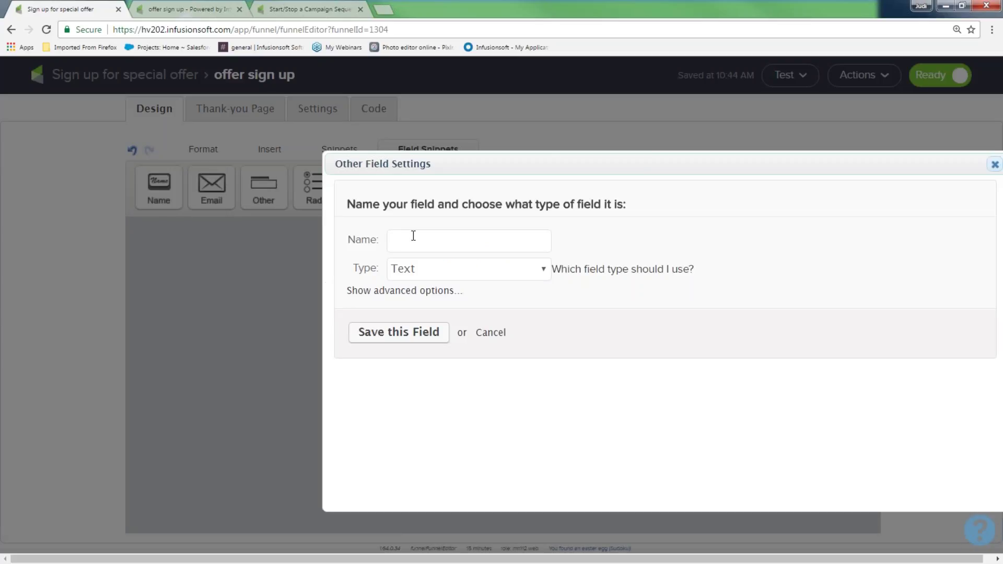
text(Pet Dog's Name)
click(406, 335)
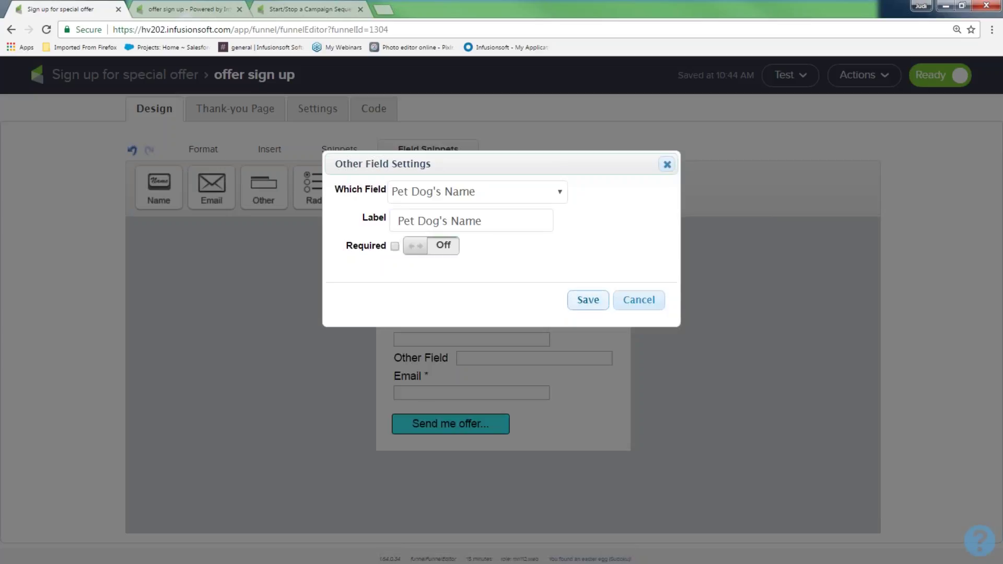
click(589, 301)
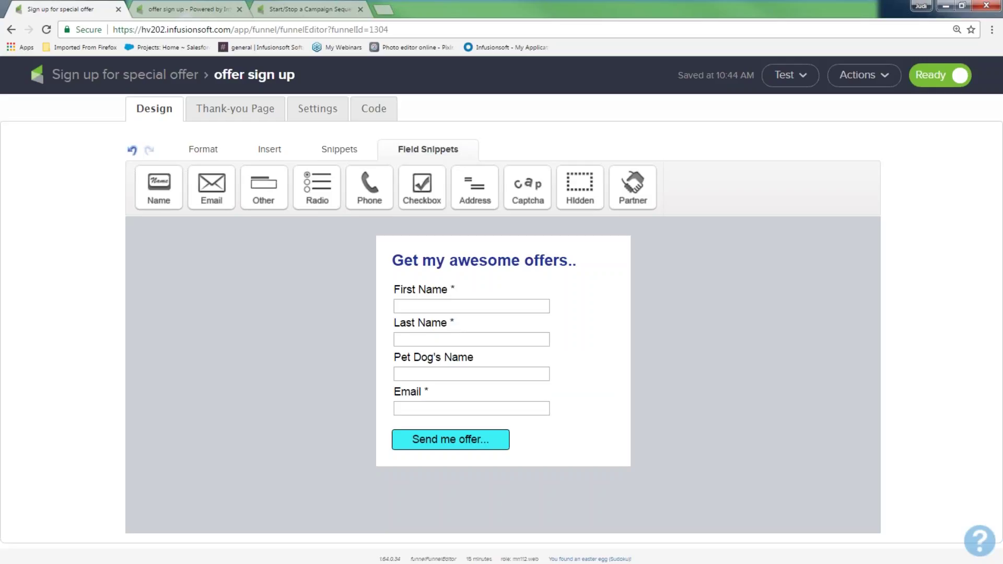
click(210, 152)
Open the My Style preset for editing in the form's Layout & Style settings
click(788, 178)
click(755, 220)
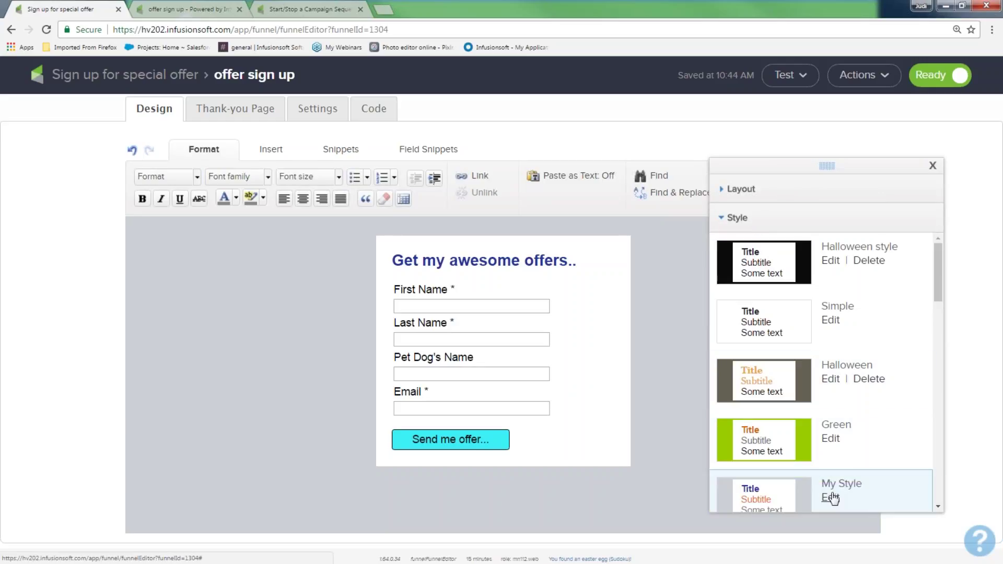
click(830, 498)
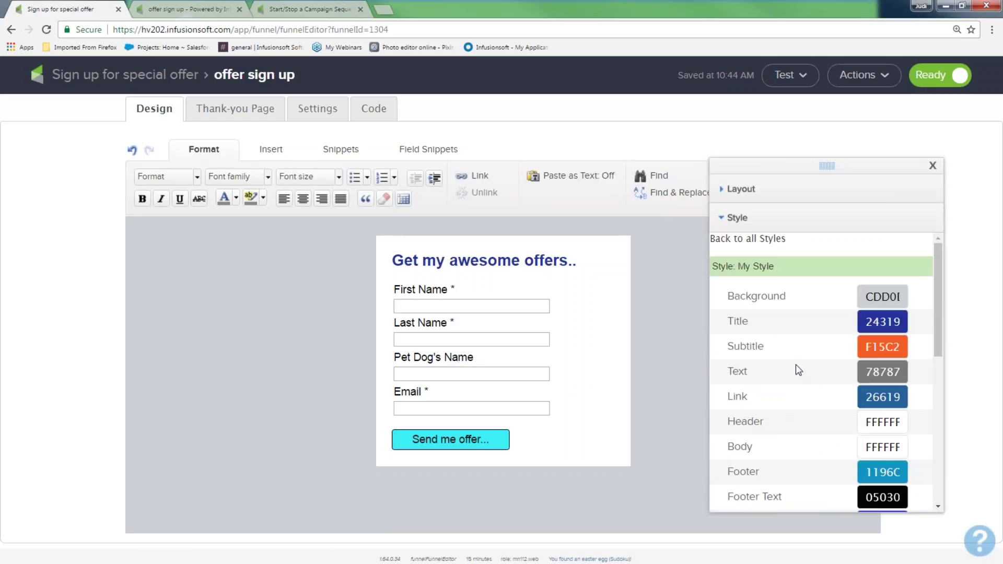
scroll(789, 422, down, 5)
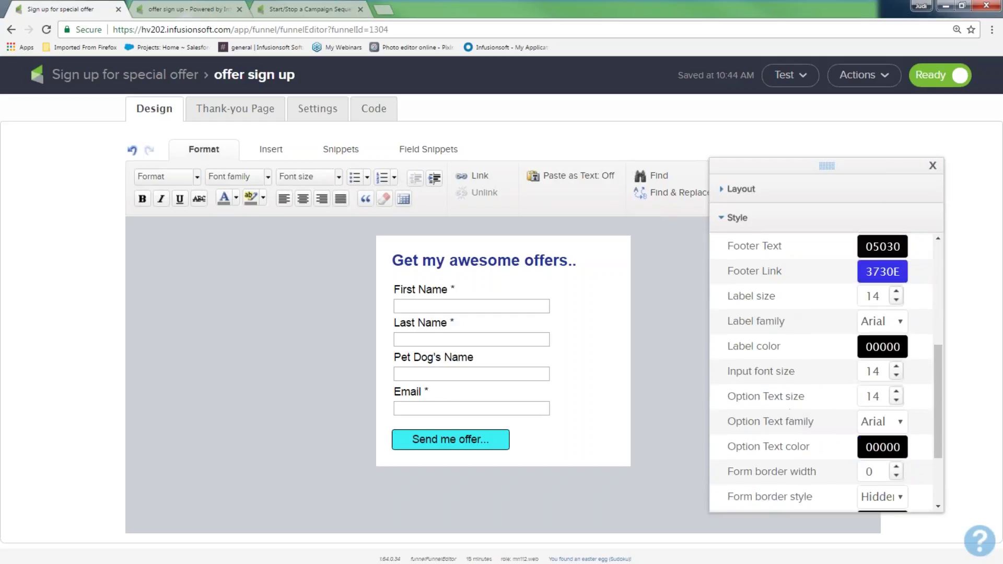
scroll(787, 329, down, 1)
scroll(786, 297, up, 1)
Raise My Style label size to 25, input font size to 28 and option text to 23
click(896, 293)
click(896, 293)
click(897, 293)
click(897, 293)
click(896, 292)
click(896, 292)
click(897, 293)
click(896, 293)
click(896, 293)
click(897, 293)
click(897, 292)
click(896, 368)
click(897, 367)
click(897, 367)
click(897, 367)
click(897, 368)
click(896, 367)
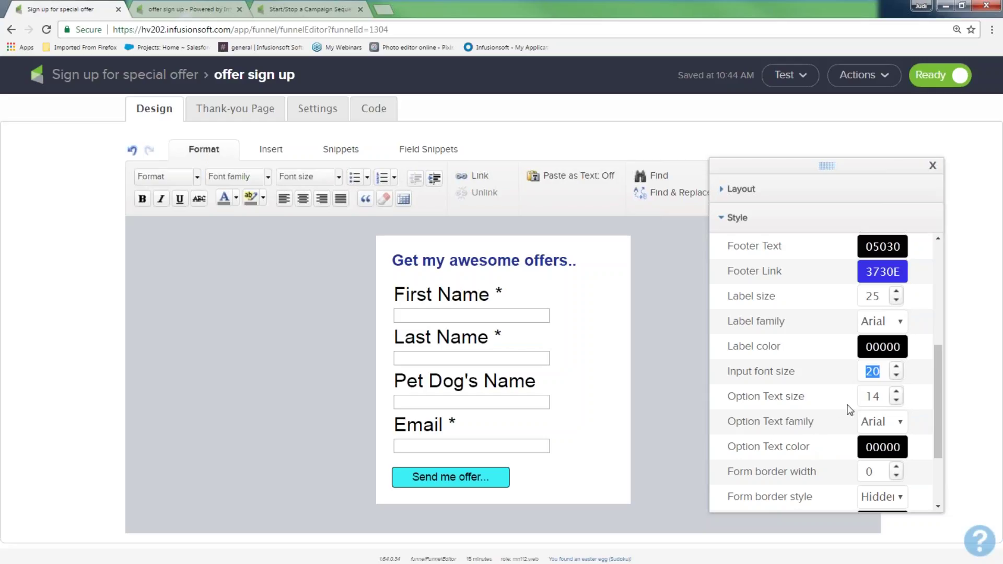
click(896, 393)
click(896, 393)
click(897, 393)
click(897, 393)
click(896, 393)
click(897, 393)
click(896, 393)
click(897, 393)
click(897, 393)
click(897, 366)
click(897, 366)
click(897, 367)
click(896, 367)
click(897, 366)
click(897, 366)
click(897, 367)
click(897, 366)
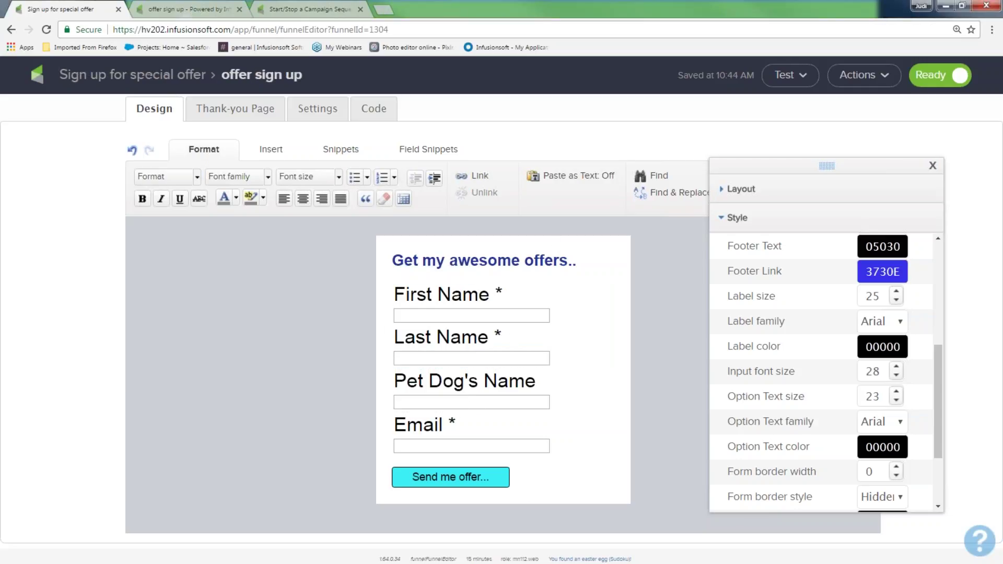
Update the shared style for every item using it and confirm
click(119, 73)
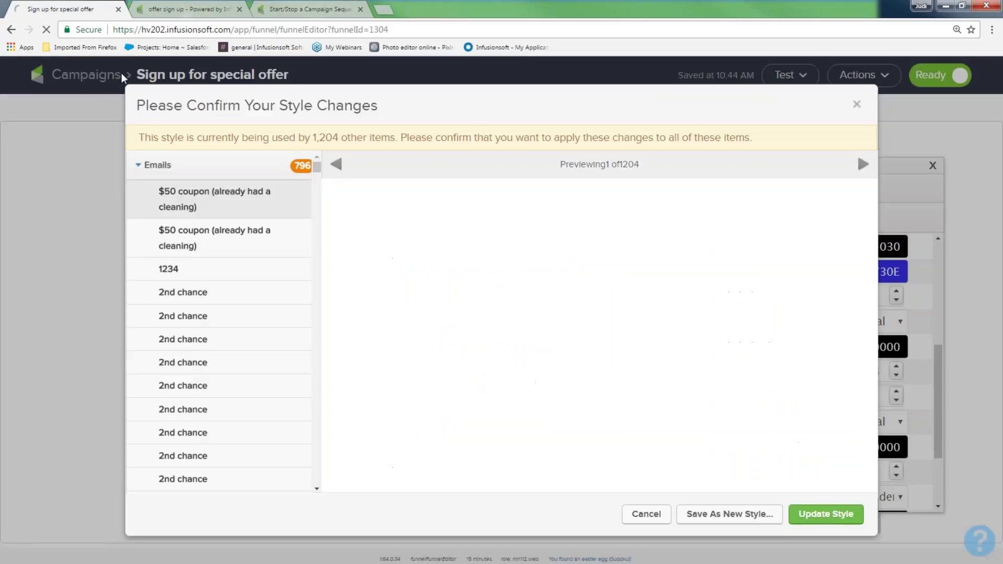
click(825, 514)
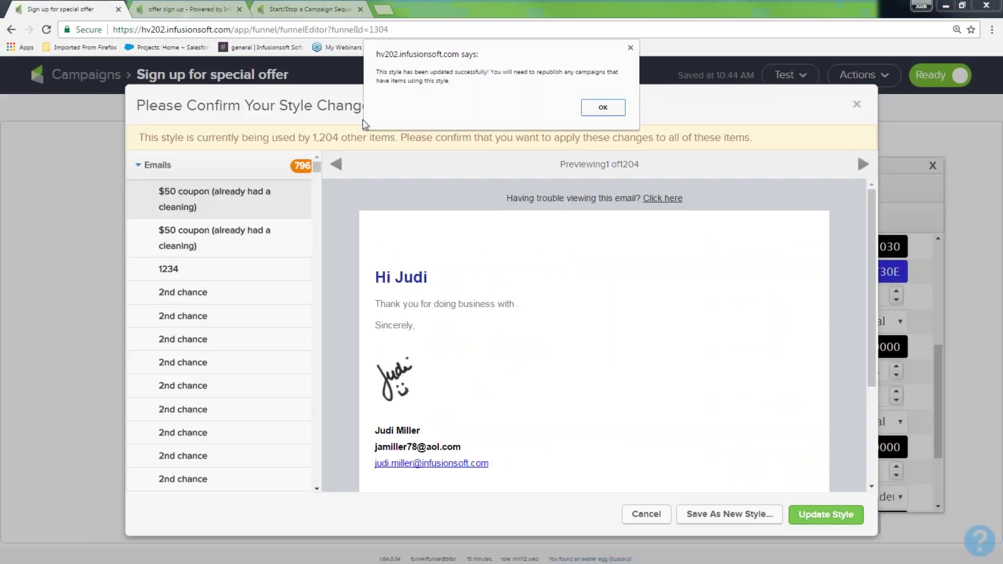
click(603, 107)
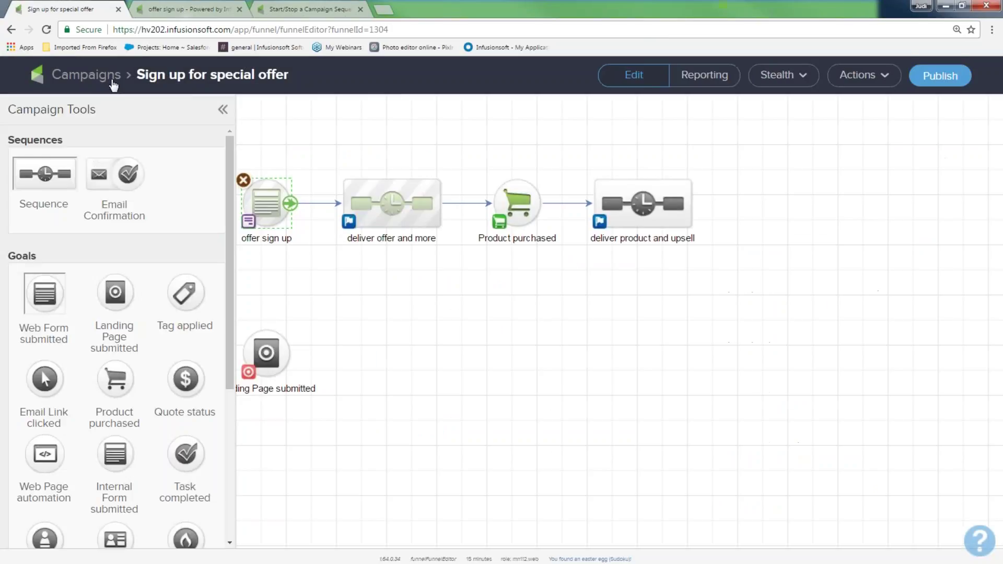
Open the offer 4 50% email inside the deliver offer and more sequence
click(112, 81)
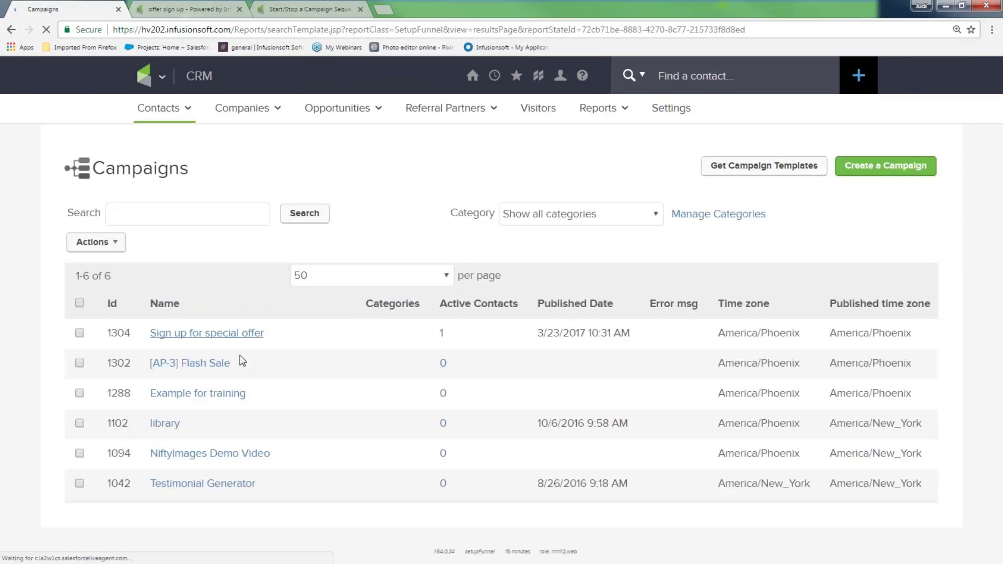
click(207, 332)
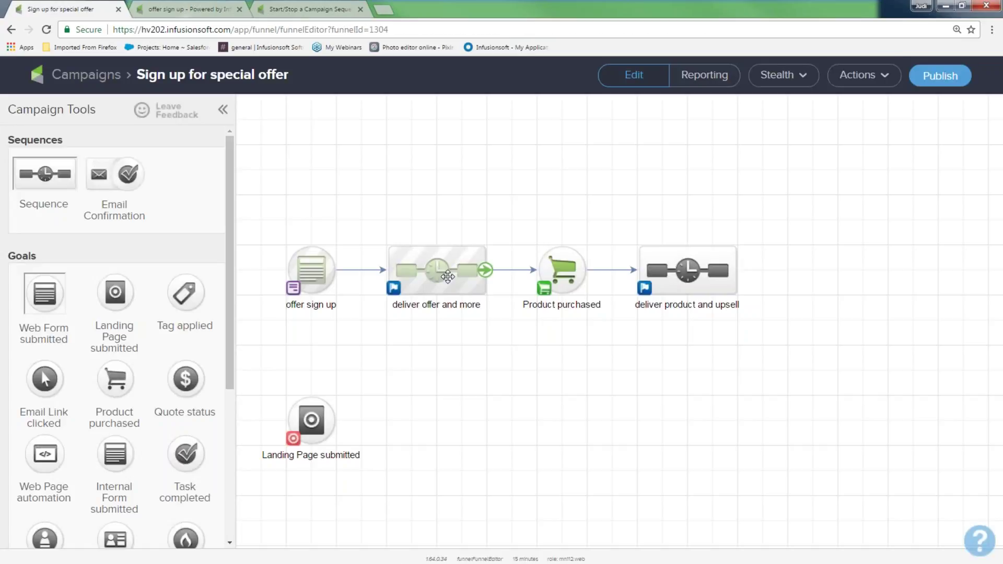
double_click(448, 277)
double_click(539, 270)
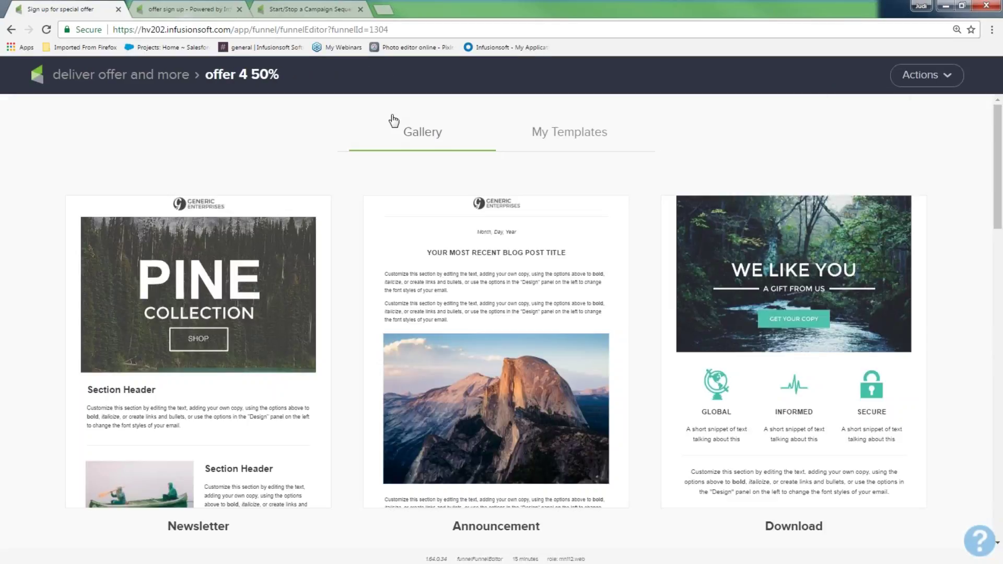
click(121, 74)
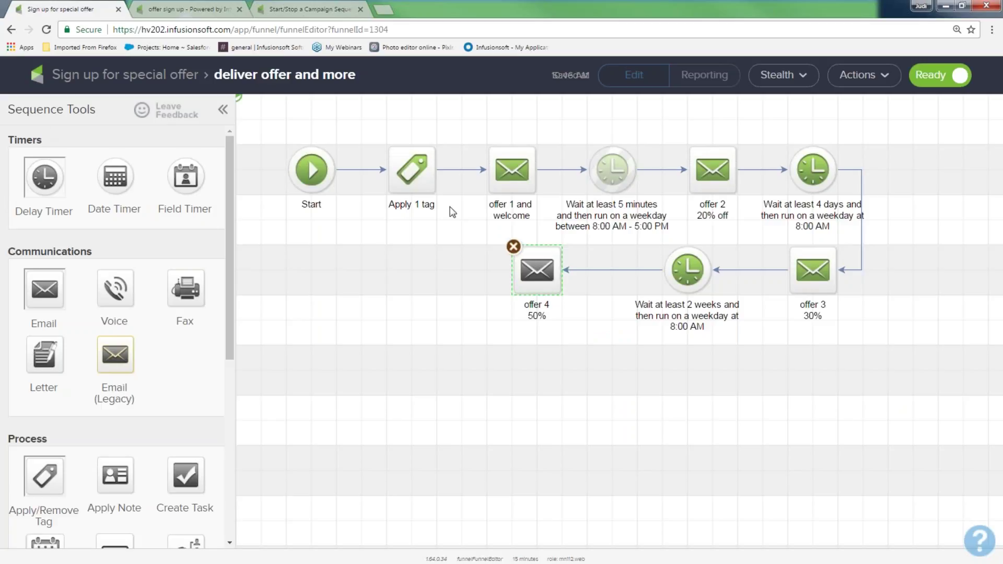
double_click(542, 272)
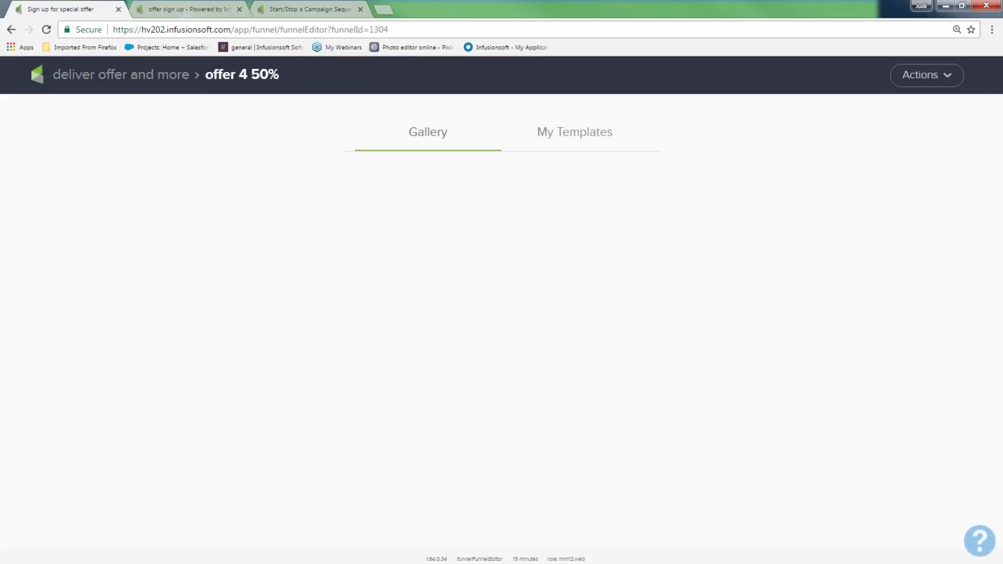
Apply the My fun summer template, mark the email ready, and return to the campaign
click(574, 133)
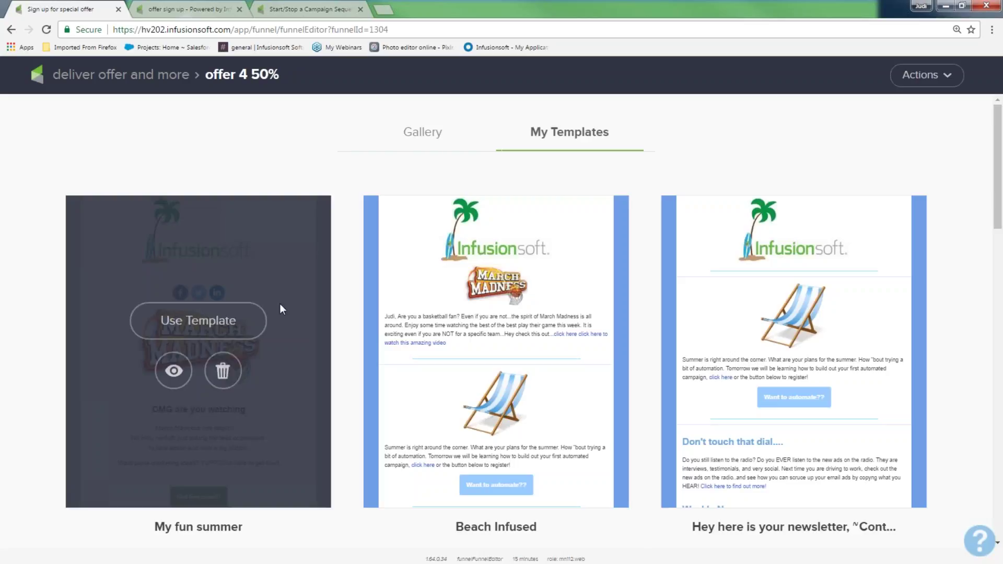
click(211, 326)
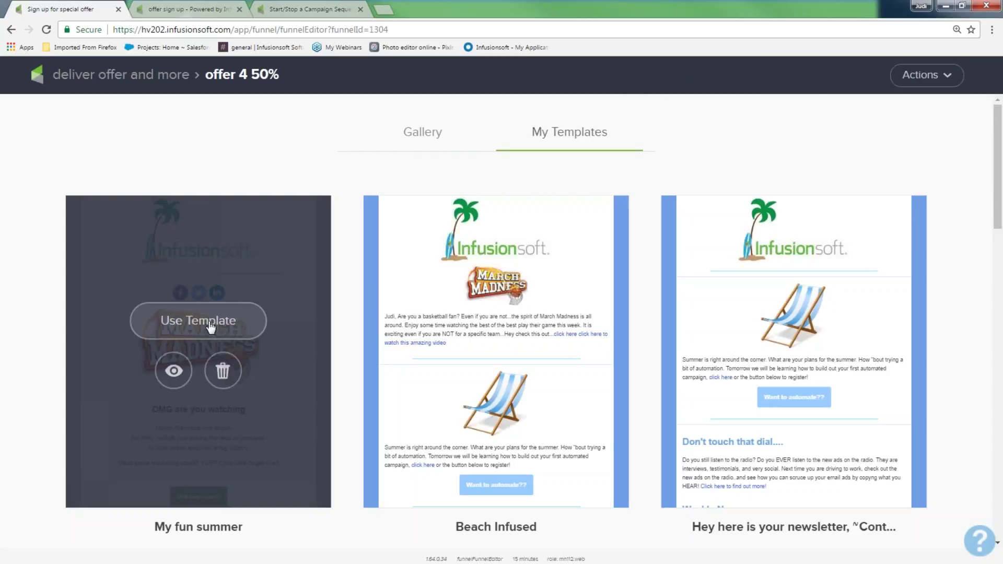
click(949, 76)
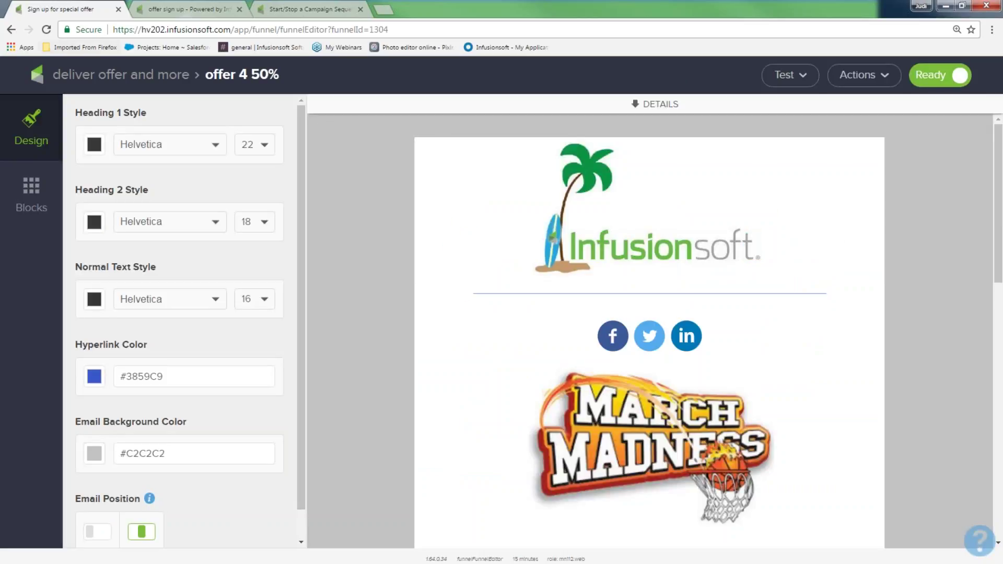
click(79, 75)
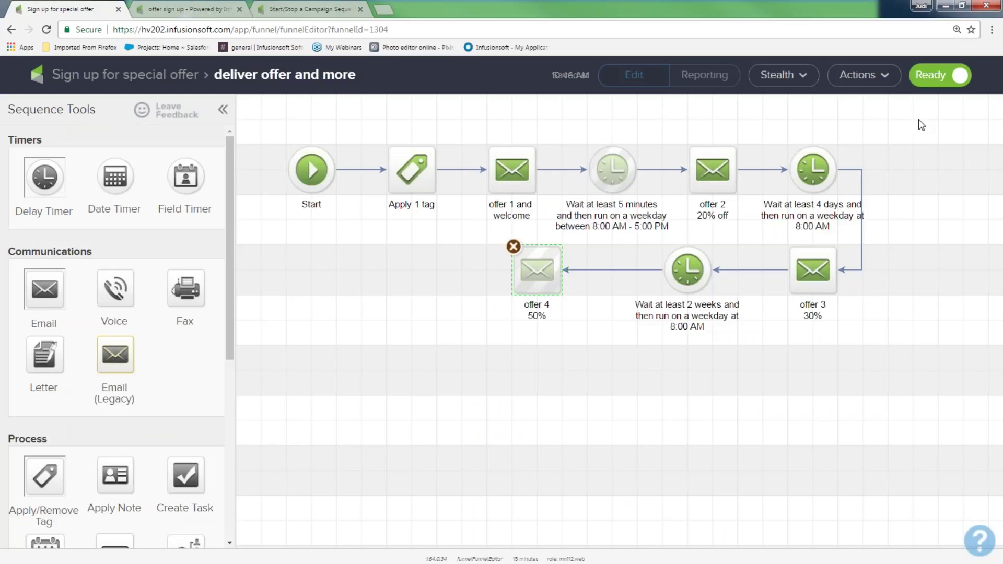
click(169, 83)
drag(268, 199, 347, 341)
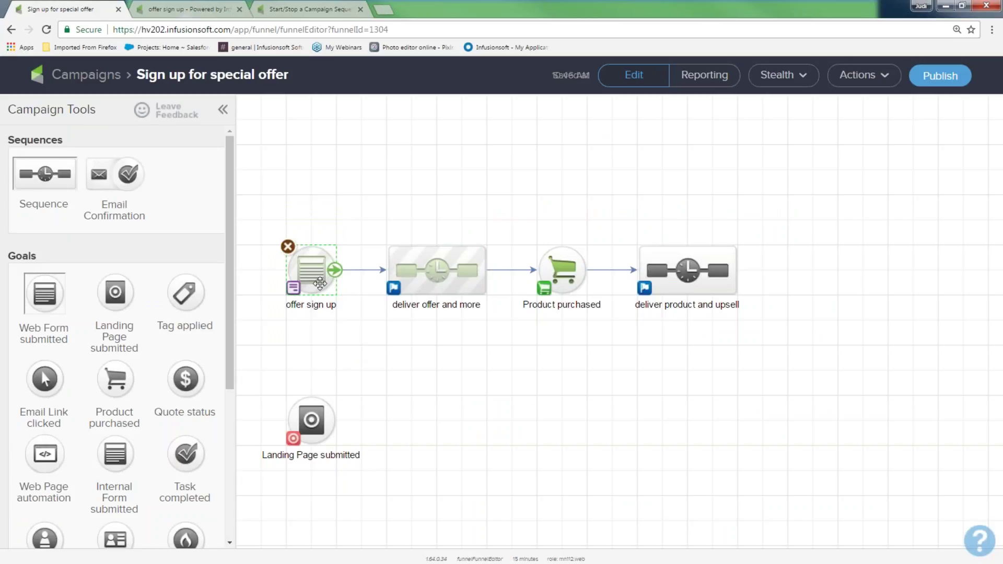
Insert banner fun with email builder.png as an image block at the top of the form
double_click(320, 283)
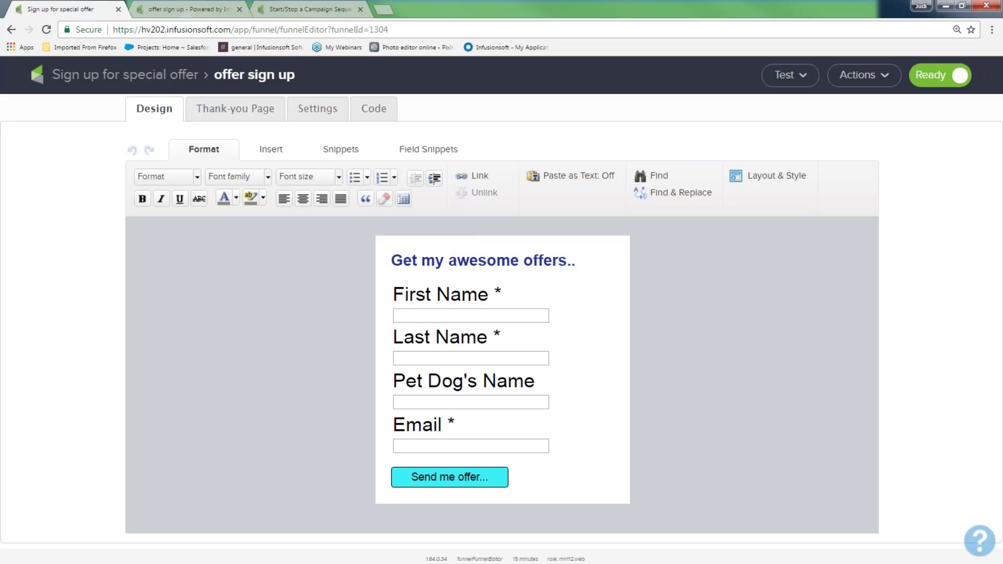
click(337, 150)
drag(297, 184, 421, 267)
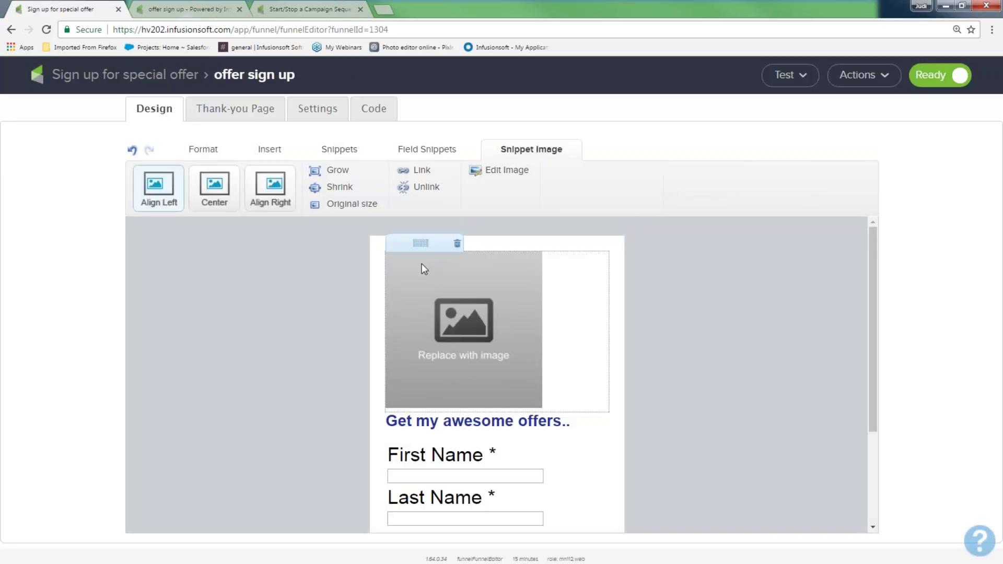
double_click(422, 264)
click(492, 228)
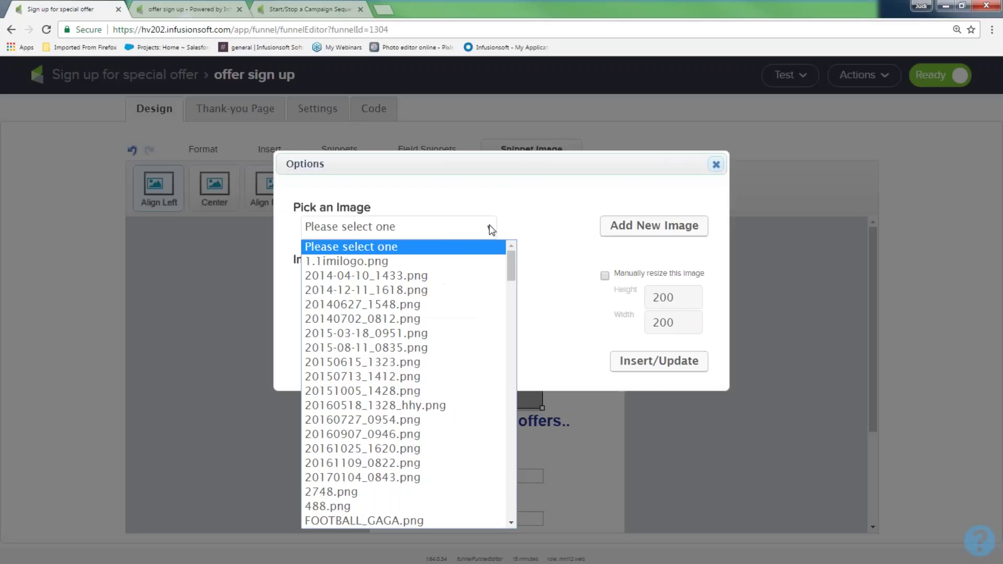
scroll(455, 418, down, 5)
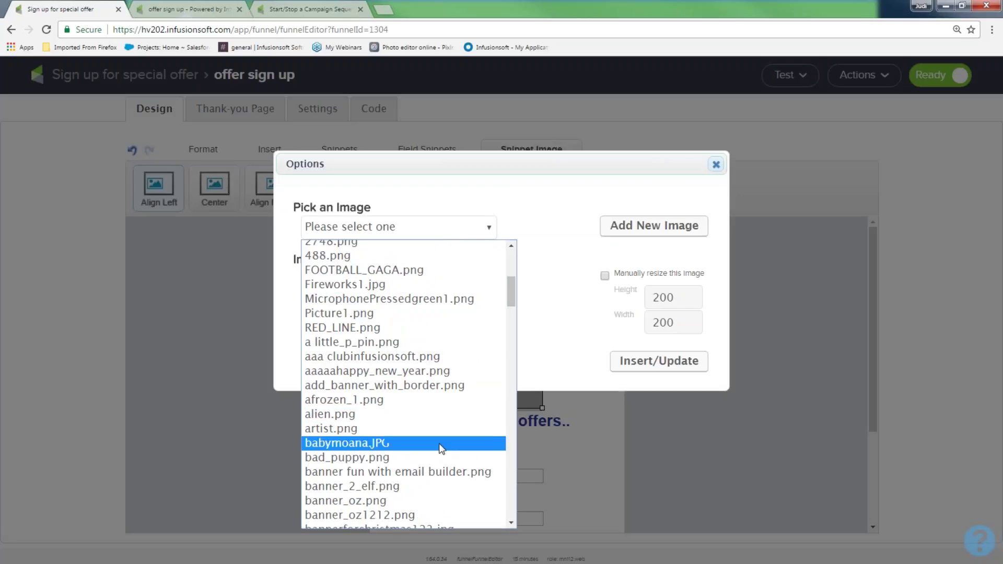
click(439, 470)
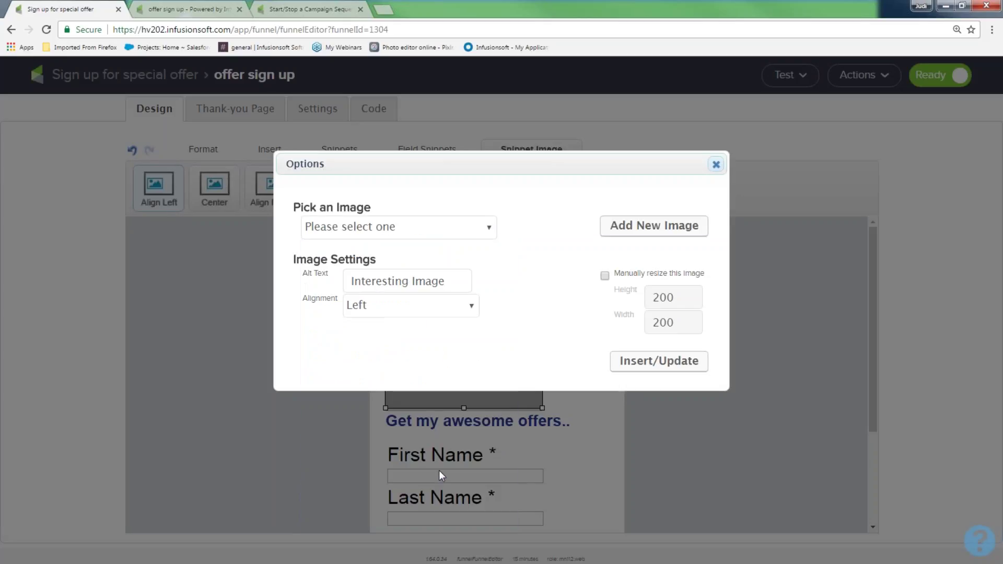
click(624, 487)
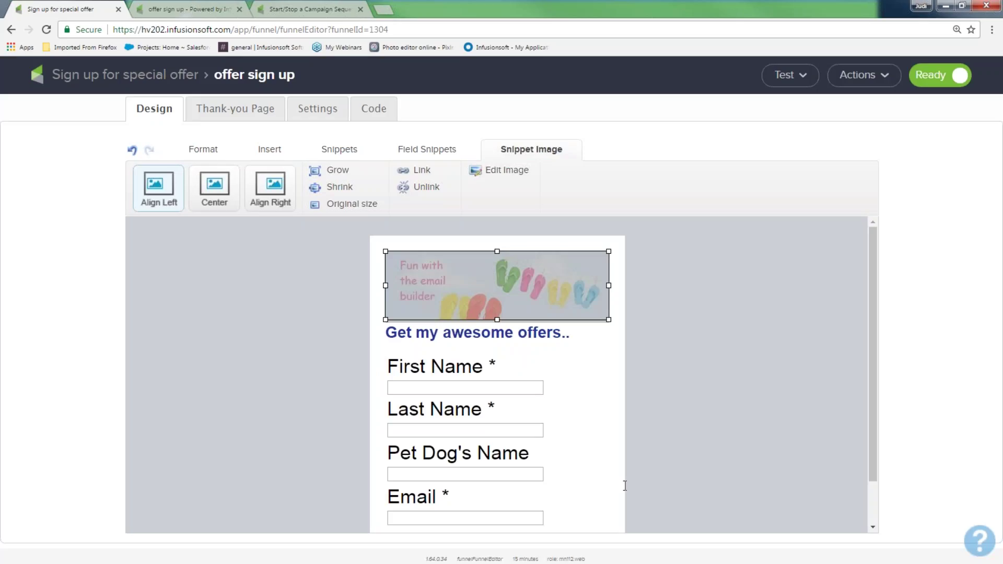
click(721, 427)
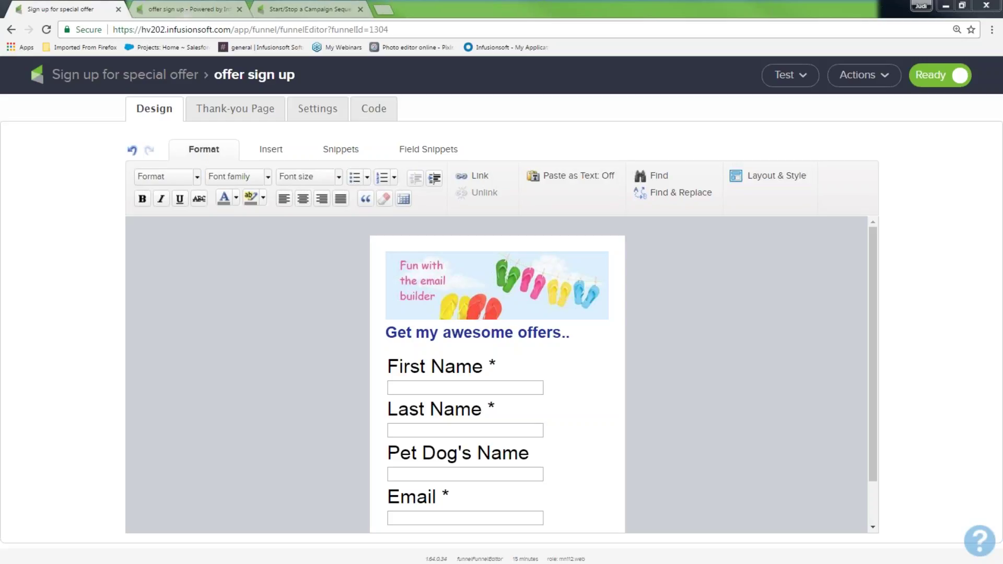
click(363, 108)
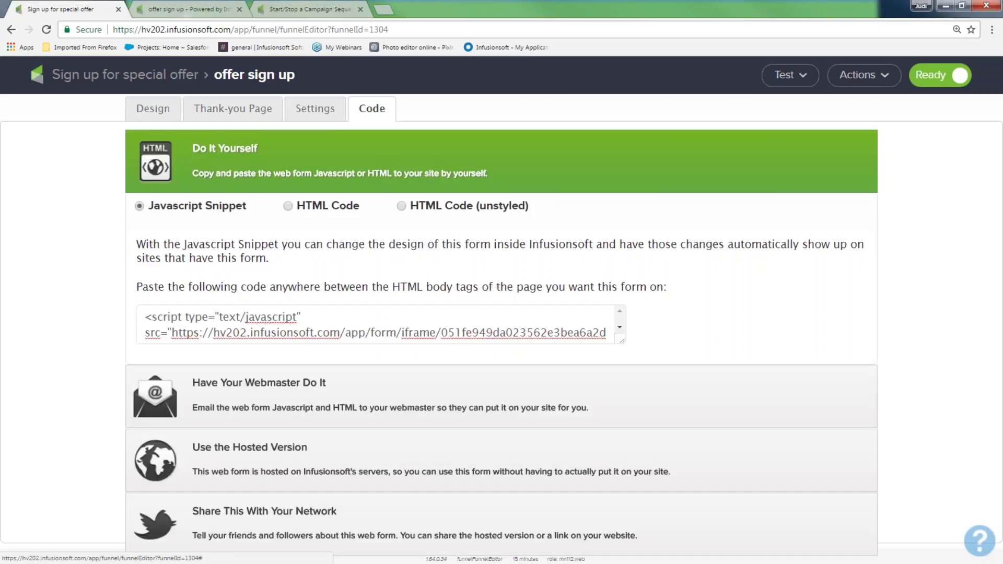
Copy the Pretty URL from the form's hosted version links
click(281, 448)
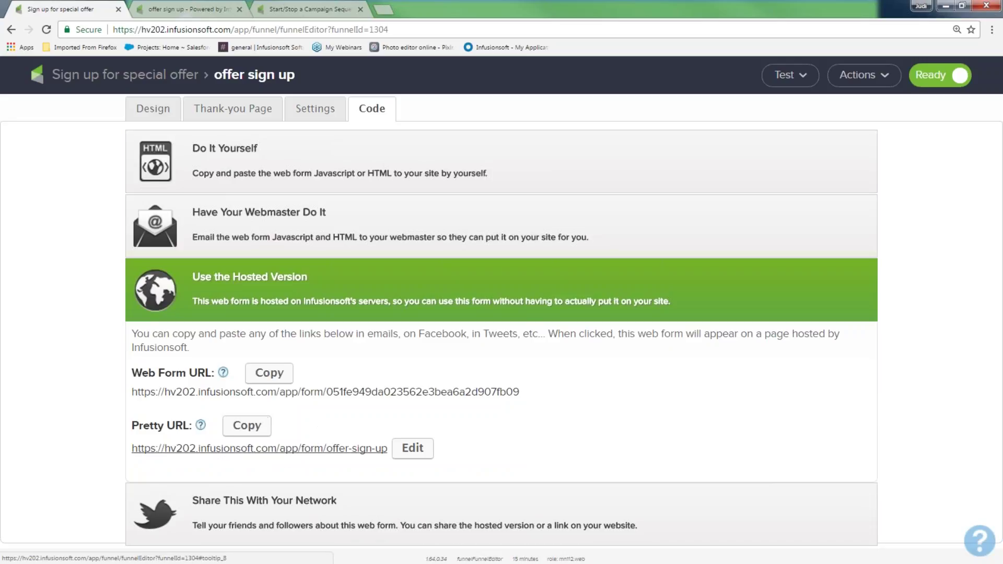
triple_click(127, 450)
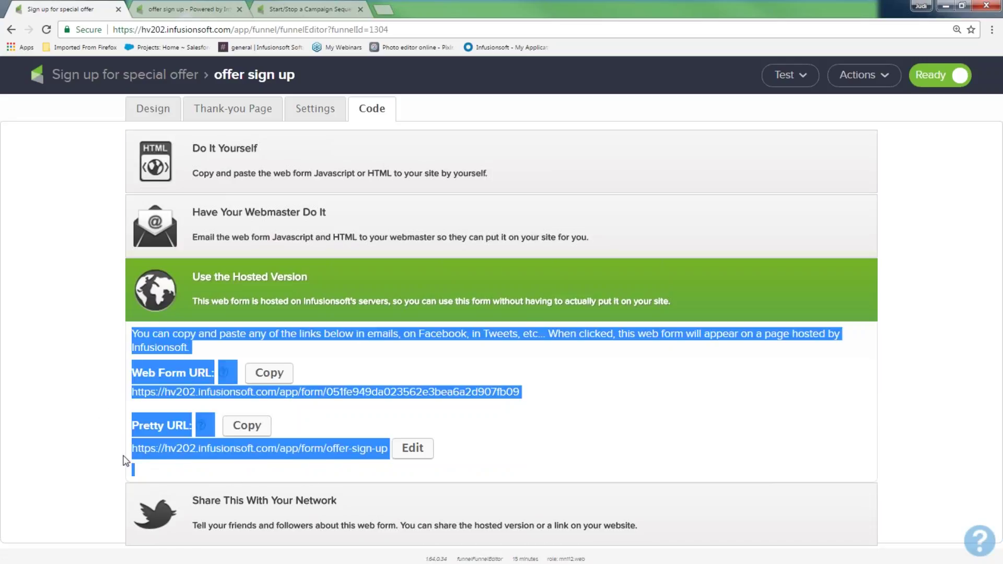
click(290, 477)
drag(132, 453, 392, 463)
click(372, 465)
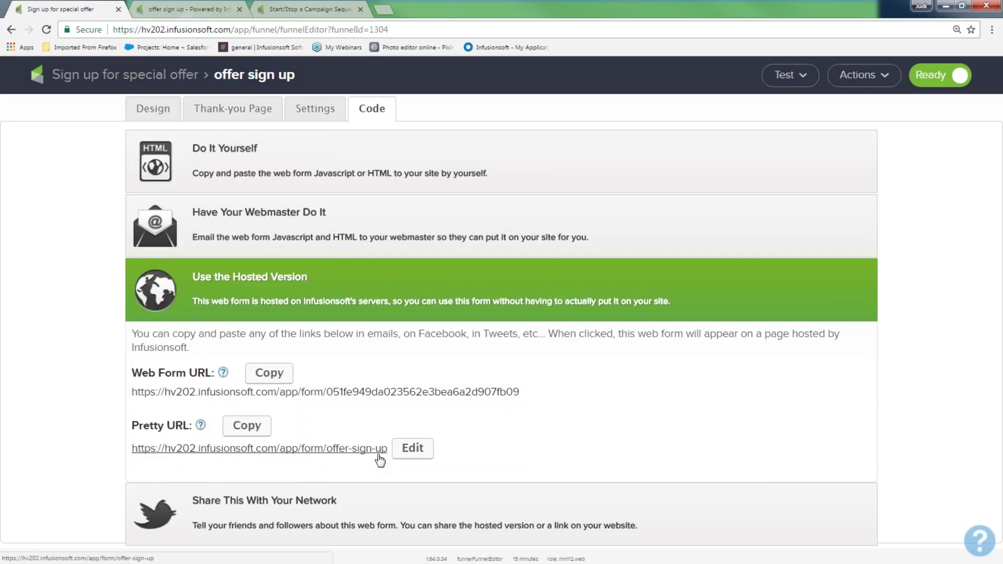
click(246, 426)
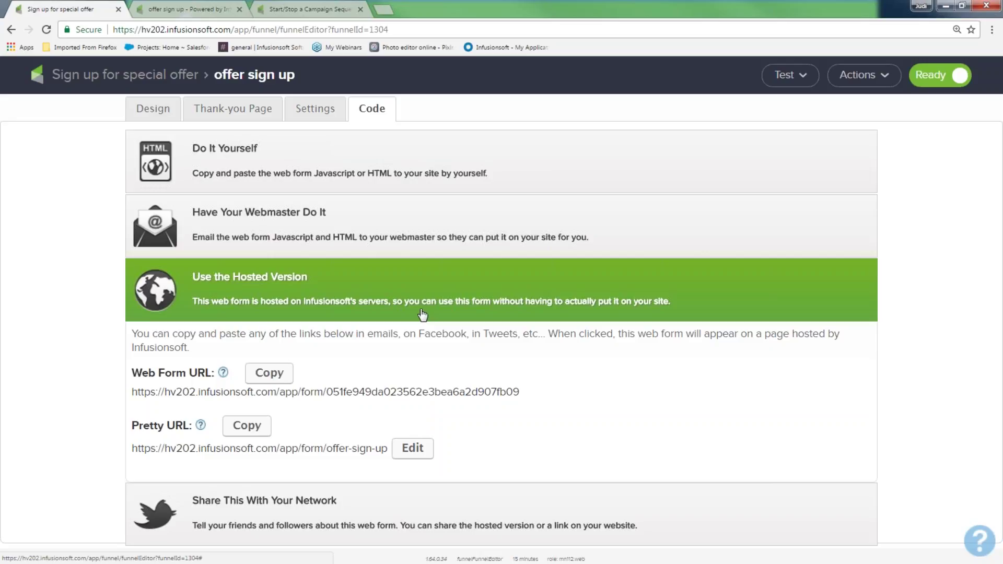
Open the hosted form in a new tab, then return to the Do It Yourself embed code
click(273, 455)
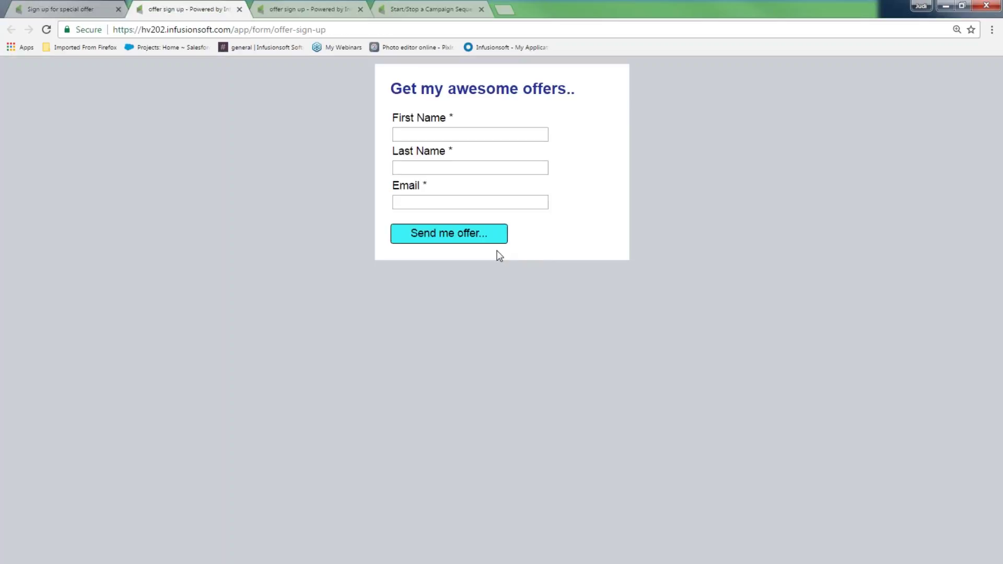
click(96, 11)
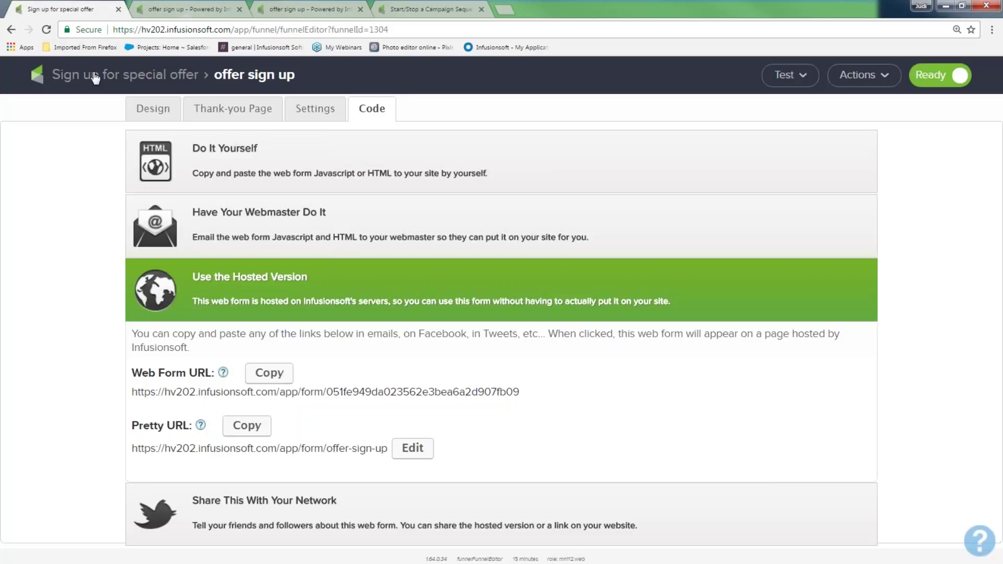
click(247, 154)
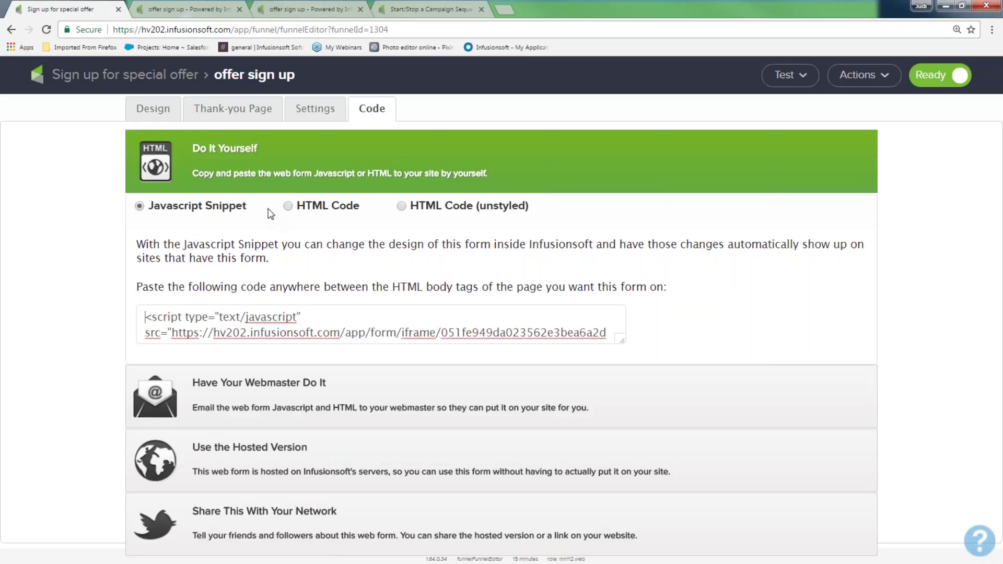
Search Google for chrisbeatcancer in a new browser tab
click(505, 9)
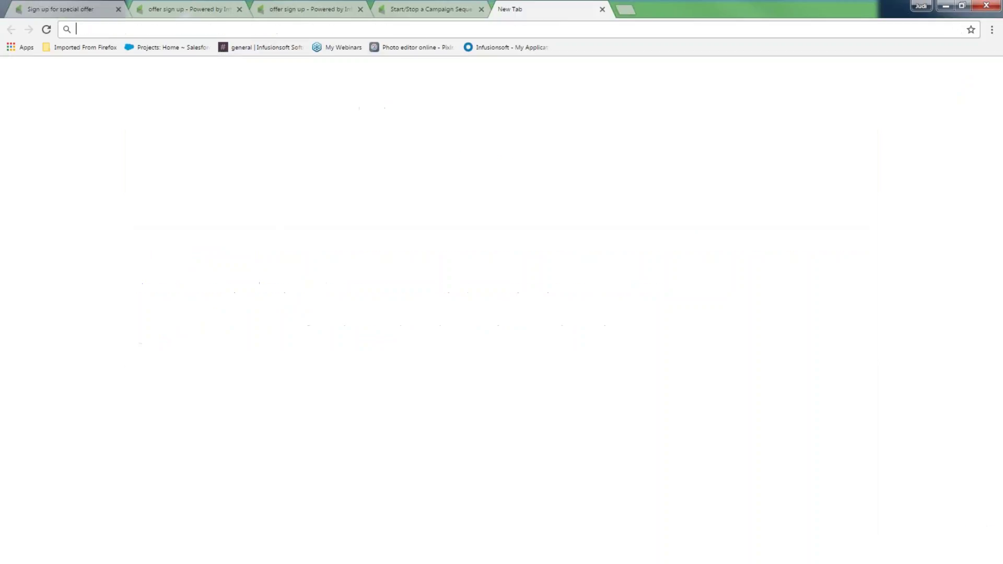
text(chrisbeatcance)
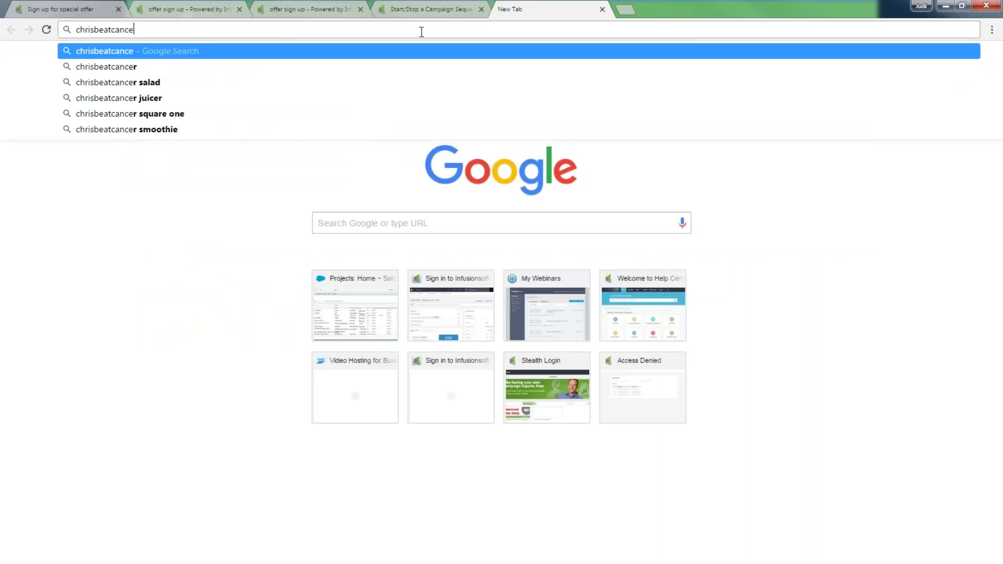
key(Return)
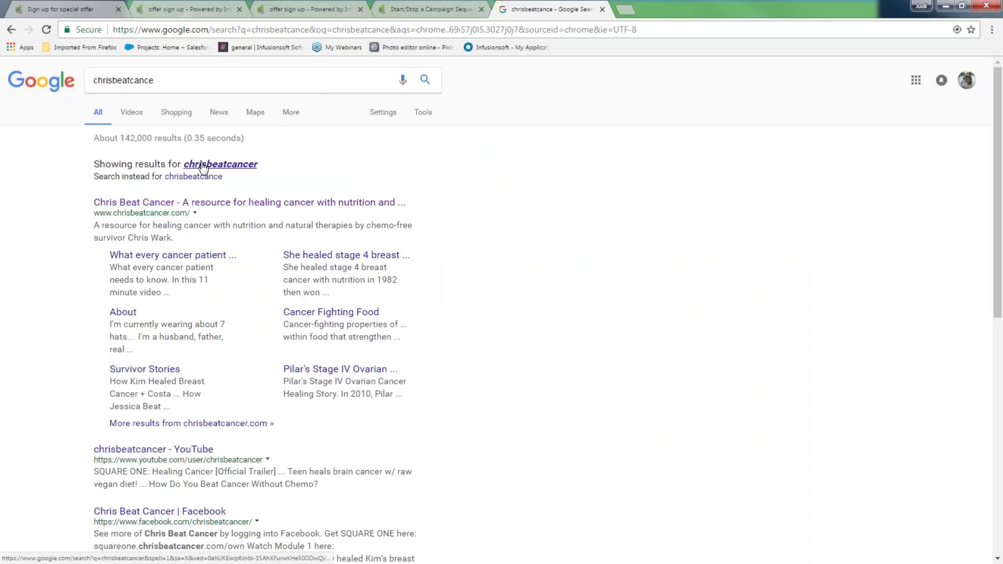
click(203, 166)
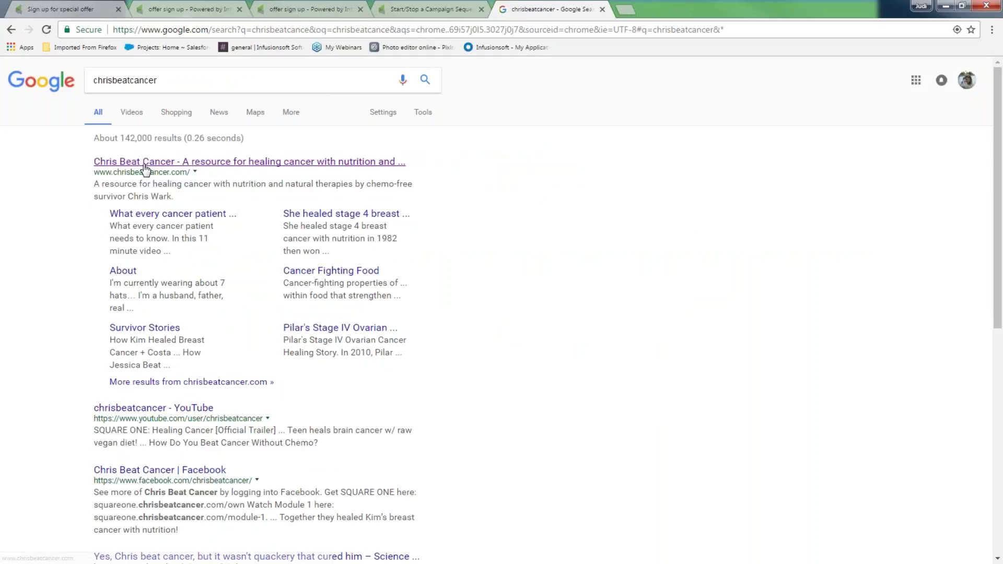
Open the Chris Beat Cancer site and outline its HEY FRIEND sign-up box for capture
click(145, 166)
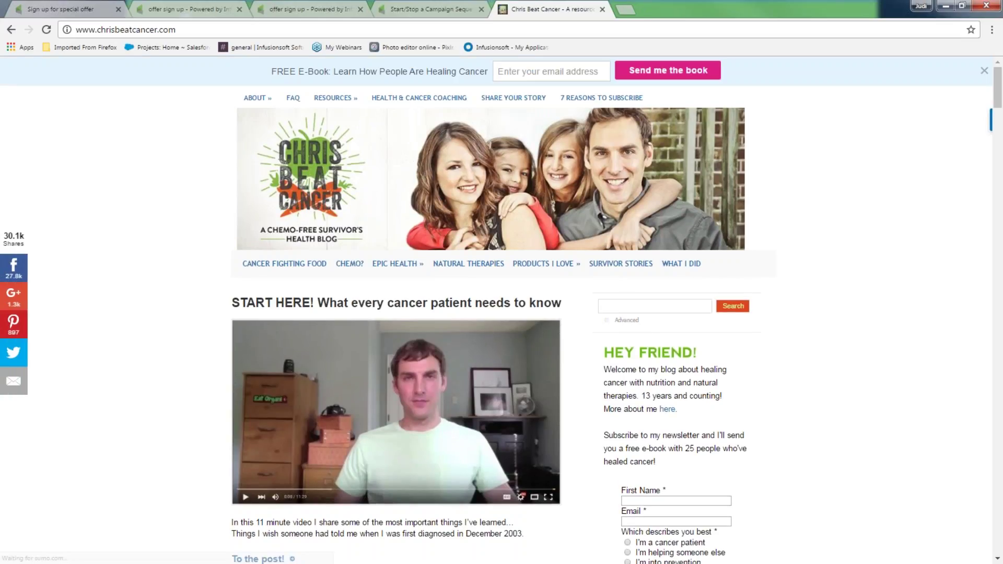
key(Print)
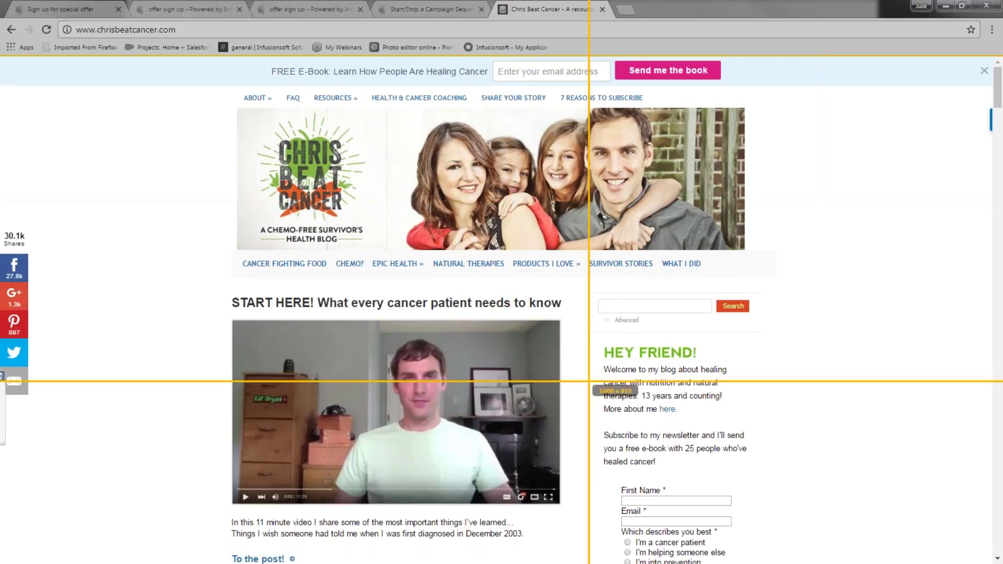
drag(595, 324, 761, 535)
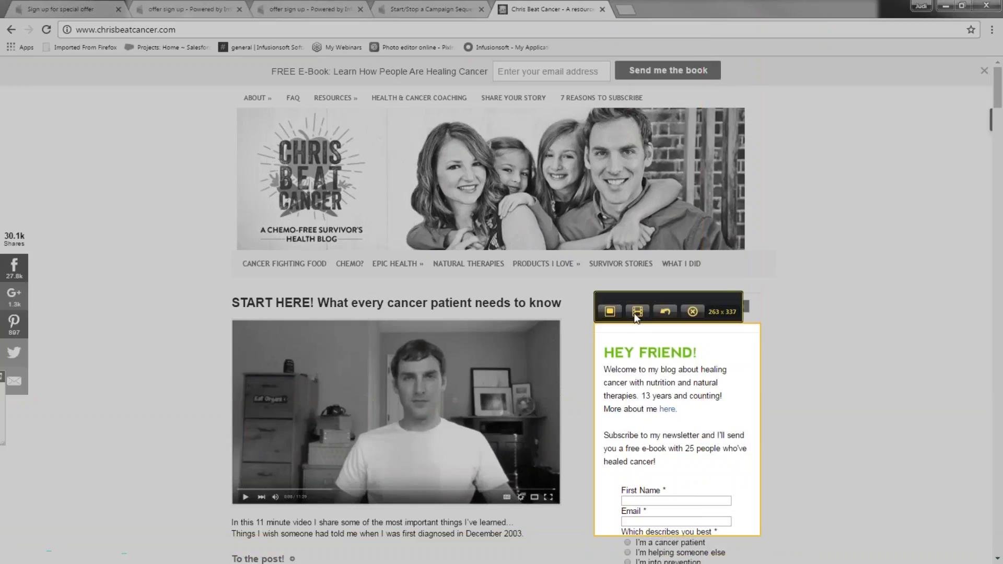
Capture the outlined HEY FRIEND box as the image 2017-03-23_1048
click(610, 313)
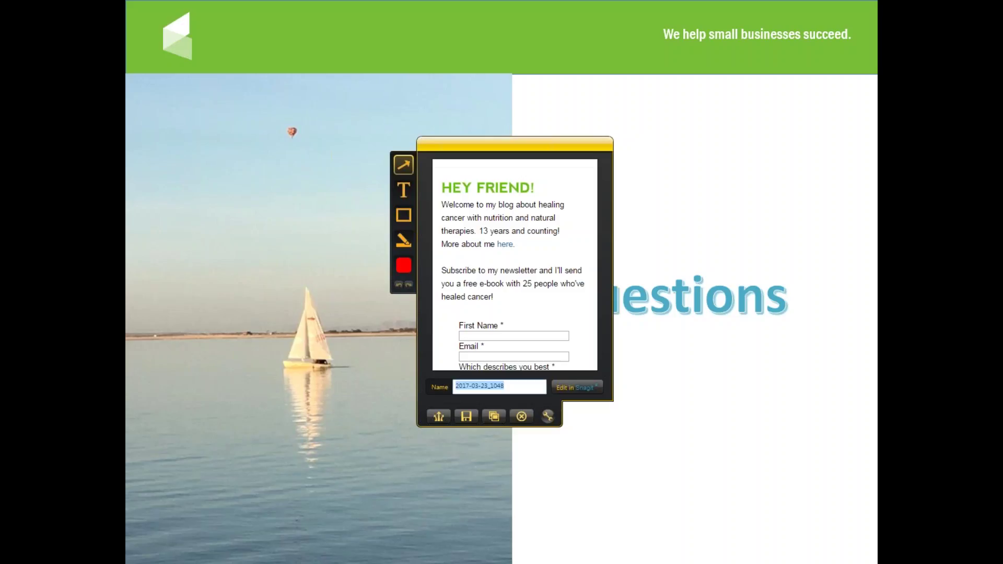
click(715, 55)
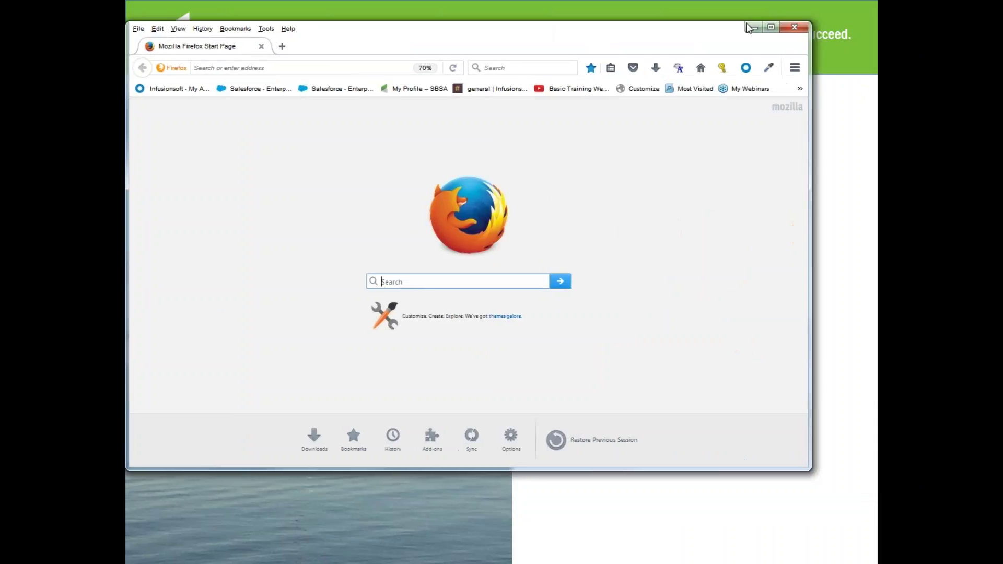
Maximize Firefox, show the hosted form from Basic Training Webinars, then minimize the browser
click(771, 26)
click(444, 68)
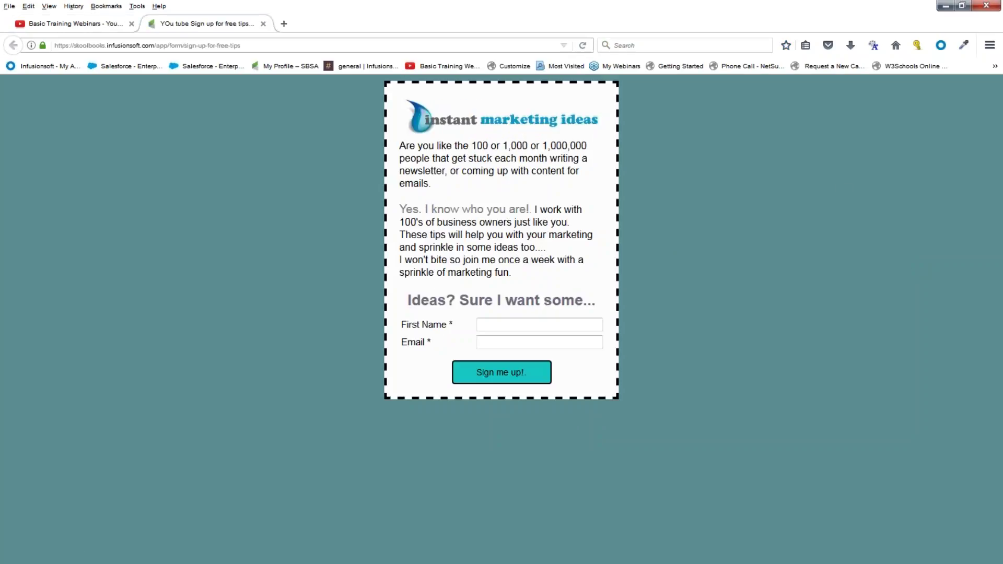
click(157, 46)
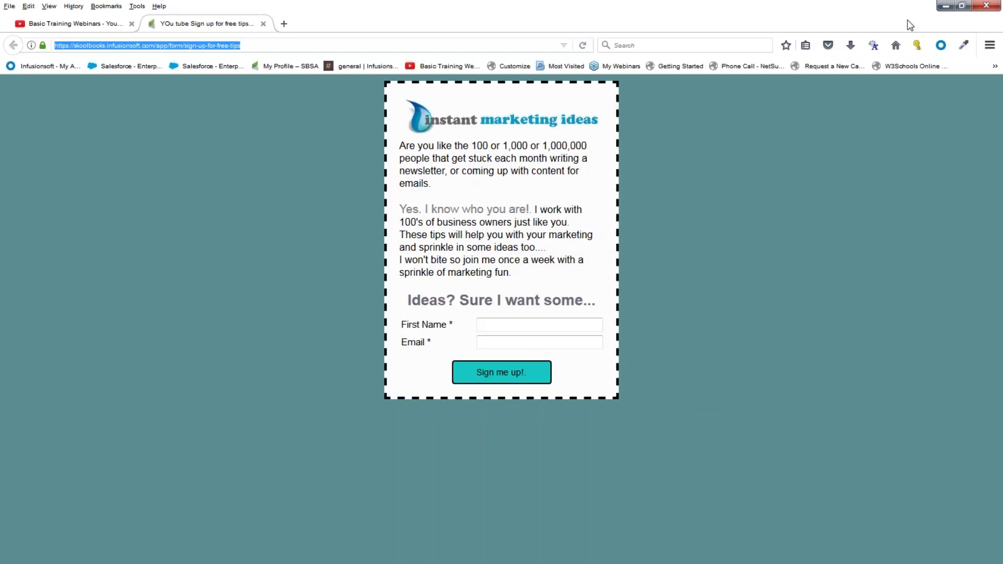
click(945, 6)
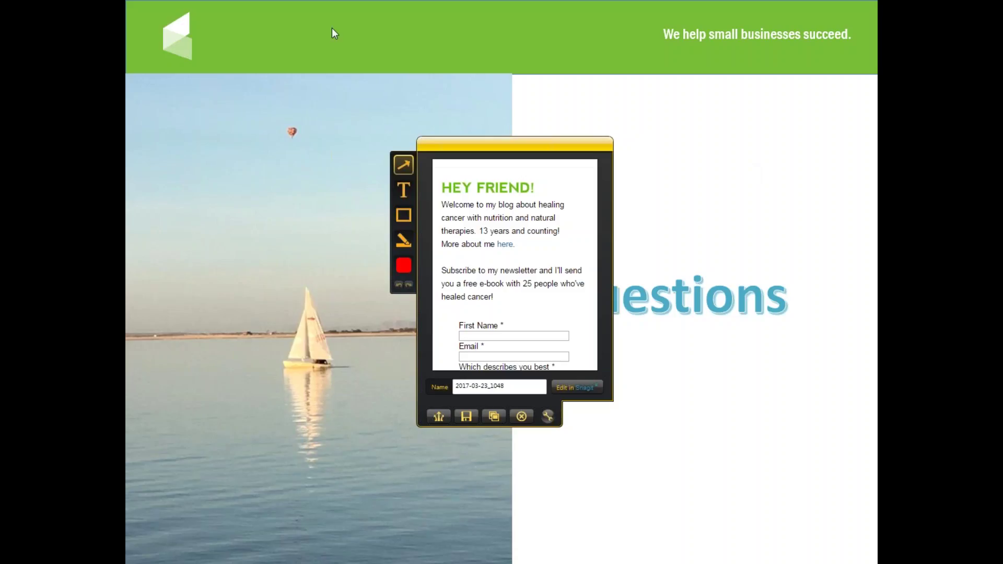
Maximize the presentation window, then search chrisbeatcancer in a new tab and open the official site
drag(2, 120, 506, 58)
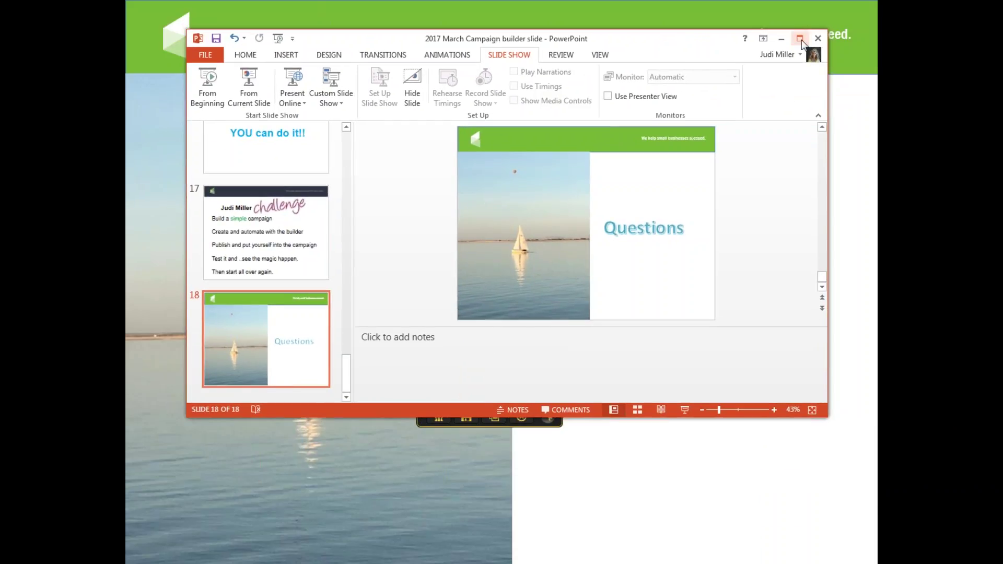
click(800, 38)
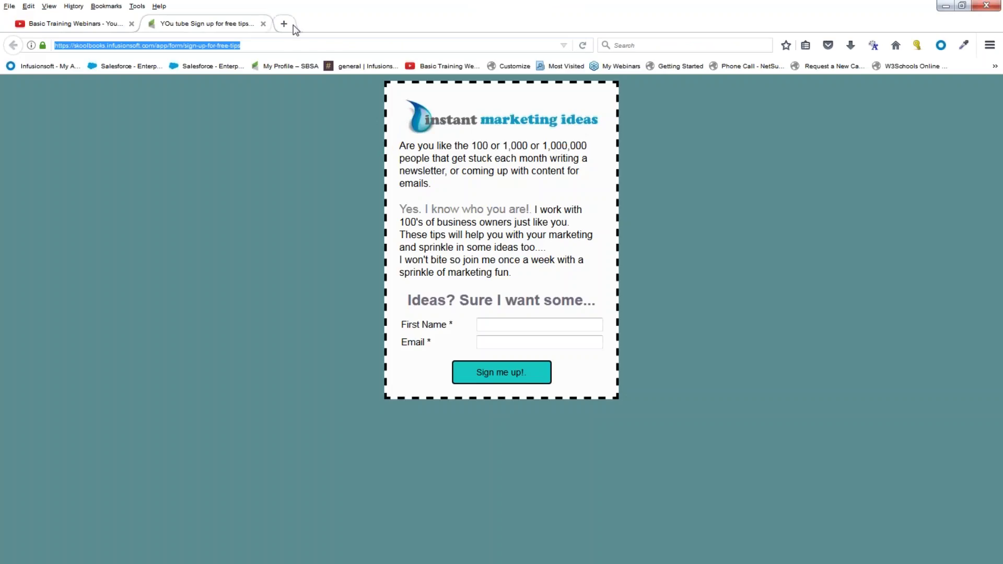
click(287, 25)
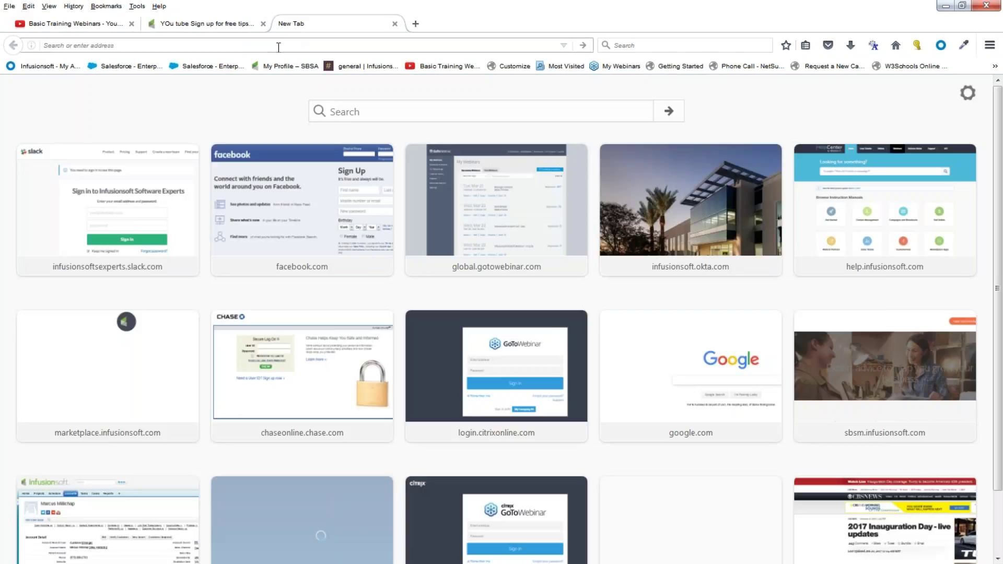
text(chrisbe)
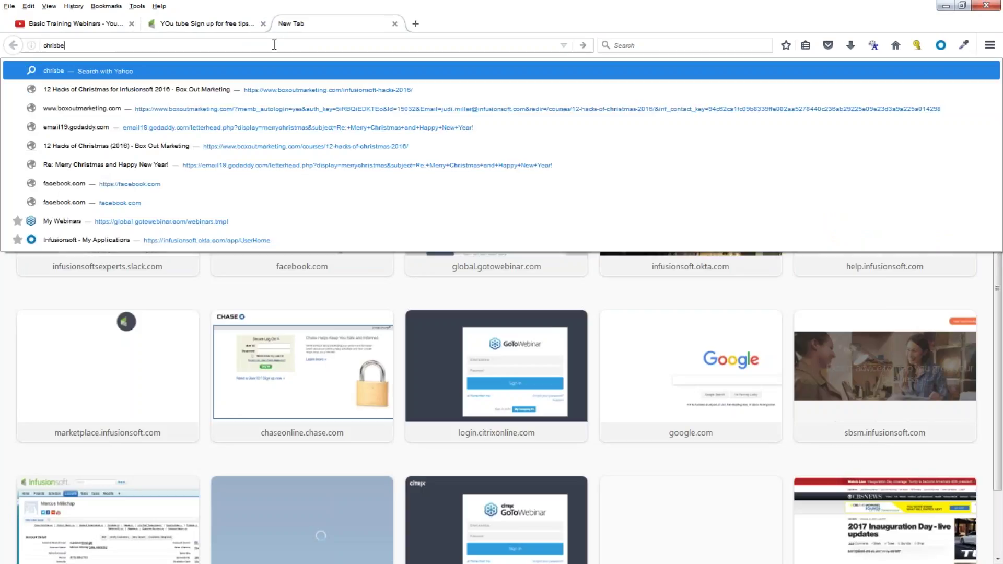
text(atcancer)
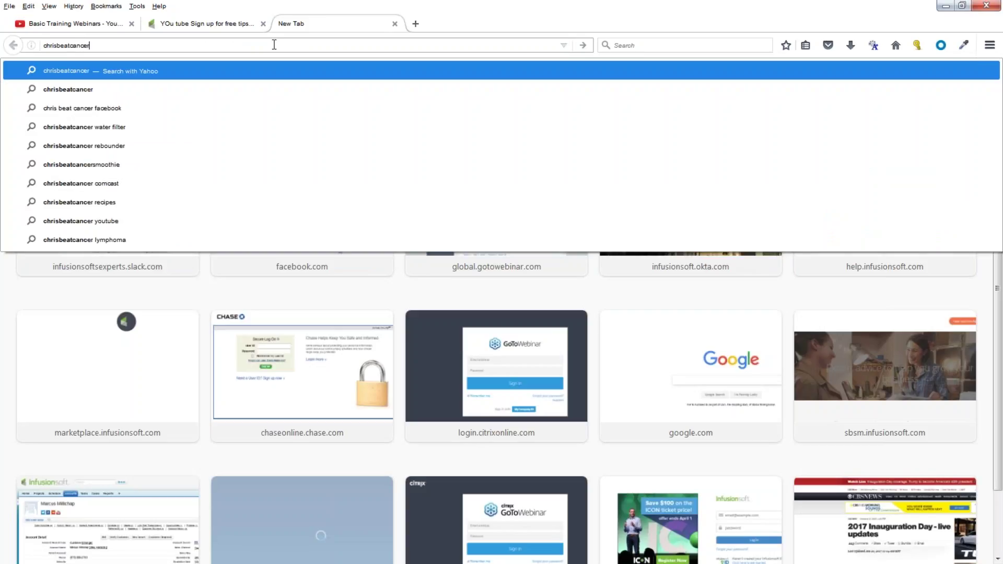
key(Return)
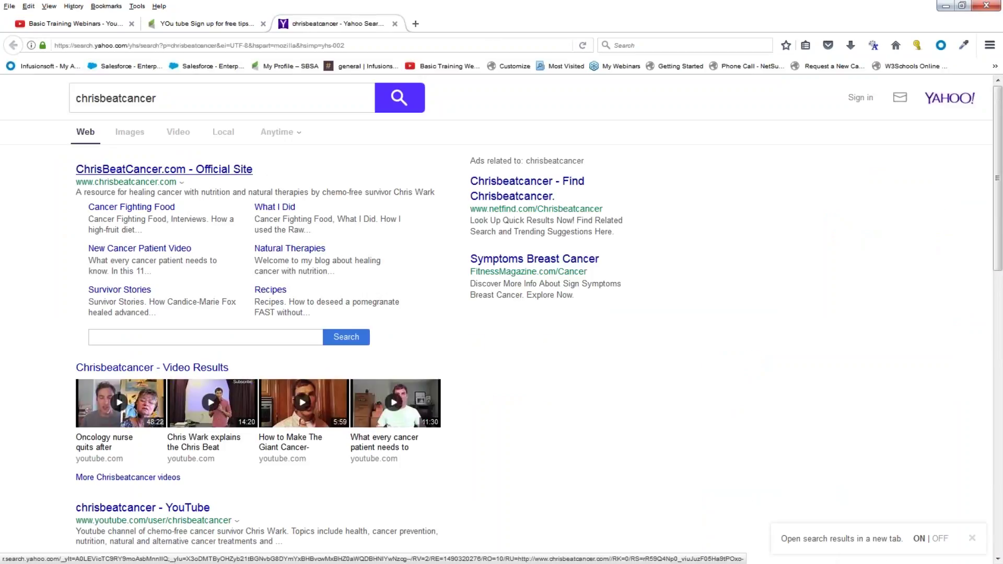
click(136, 171)
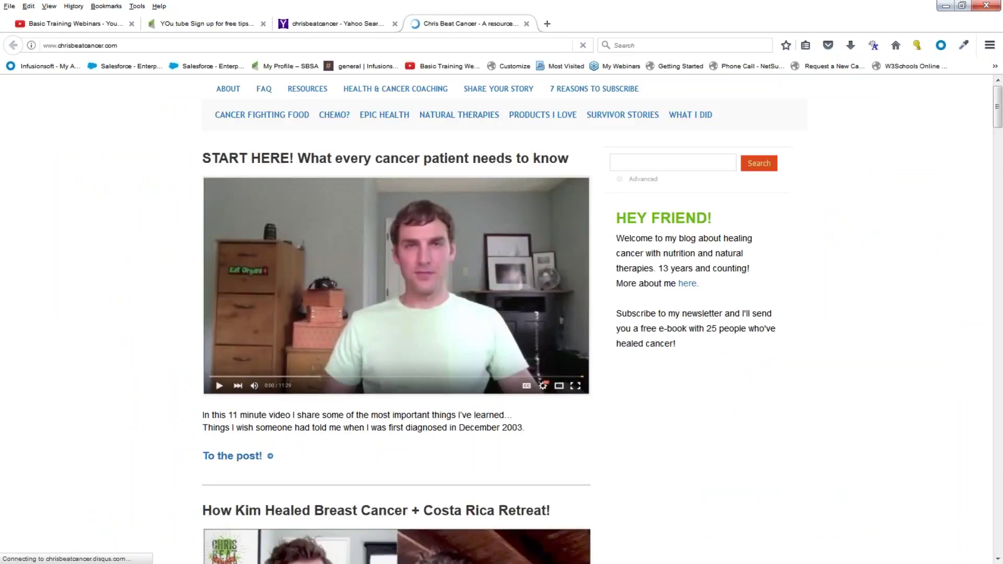
key(Print)
Capture the Chris Beat Cancer home page in Snagit, review it, and close the preview
drag(183, 85, 901, 561)
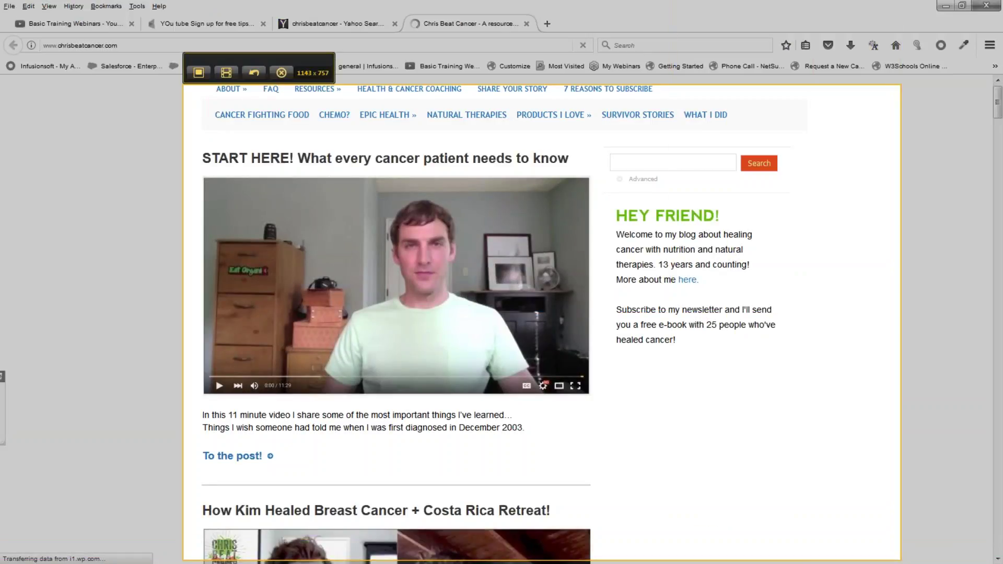
click(198, 73)
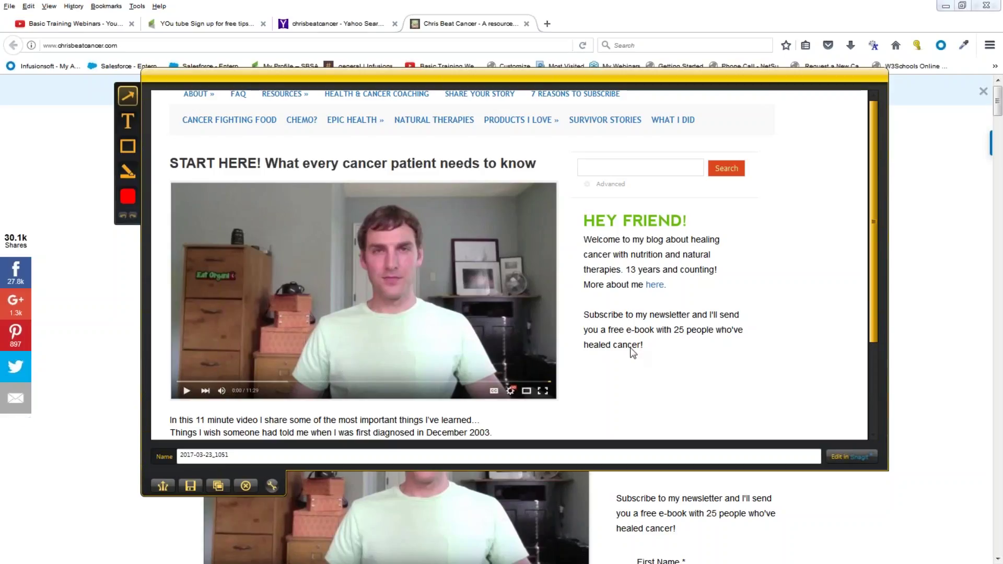
drag(870, 308, 863, 366)
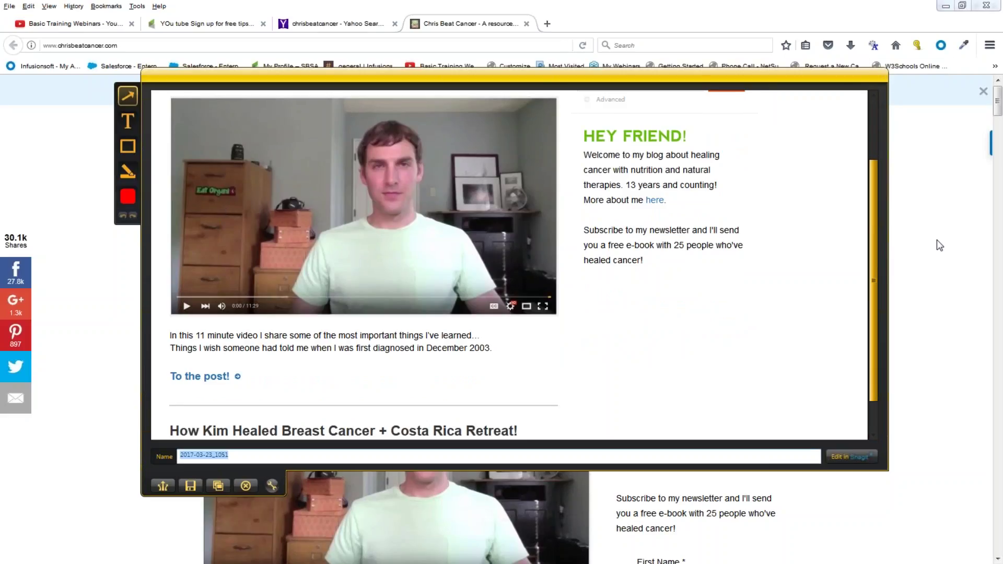
click(956, 340)
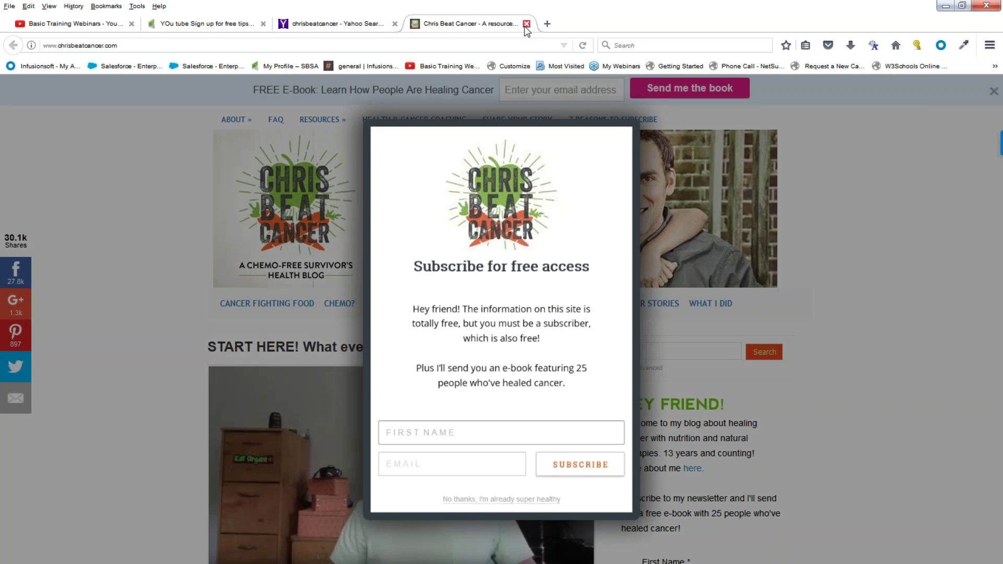
click(526, 24)
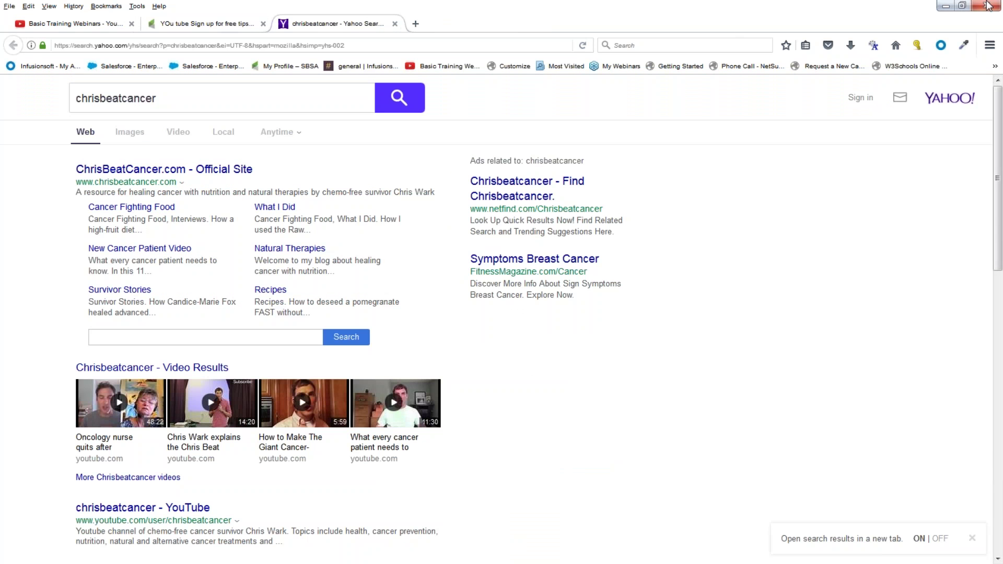
Dismiss the Snagit capture preview and return Firefox to the Basic Training Webinars tab
click(946, 6)
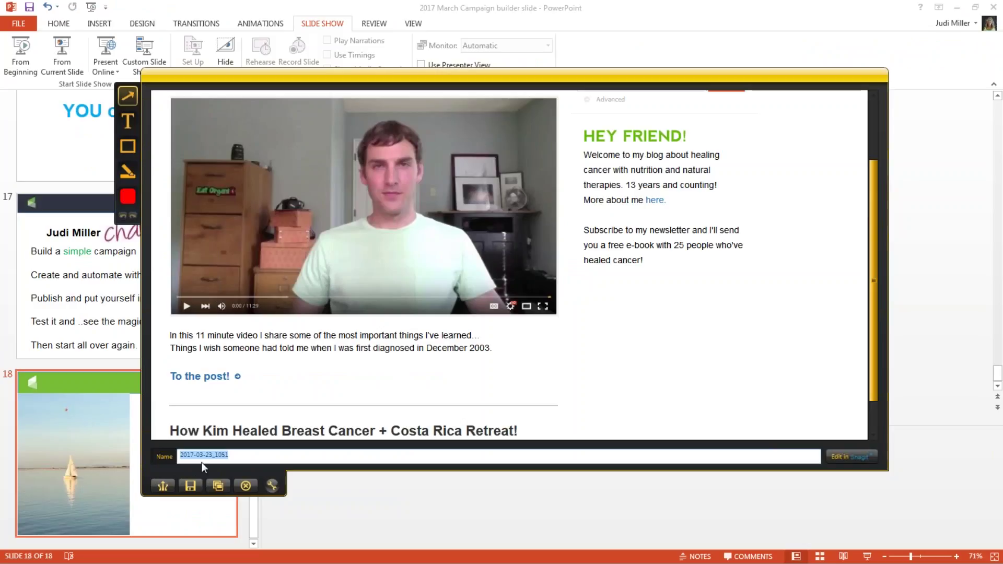
click(247, 486)
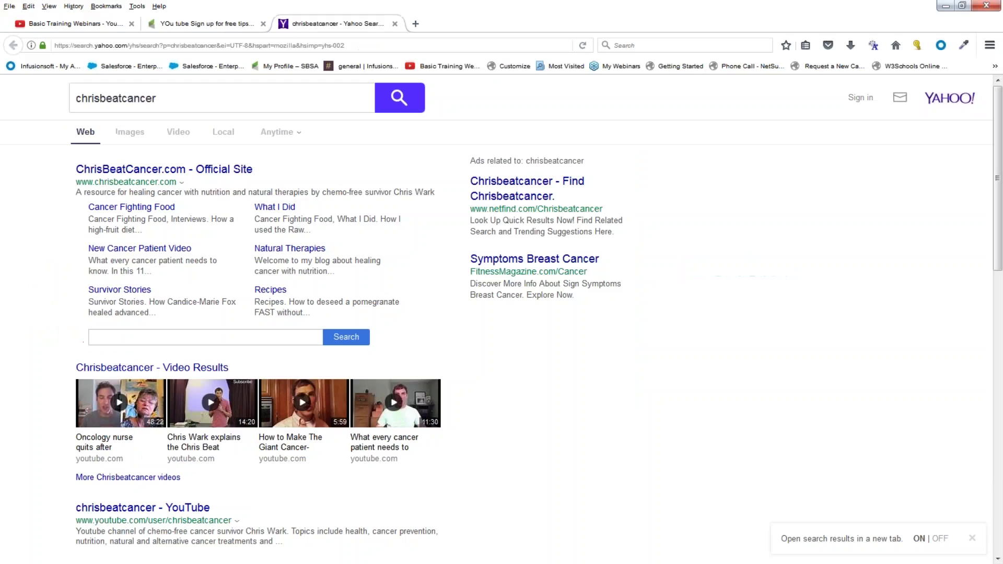
click(209, 27)
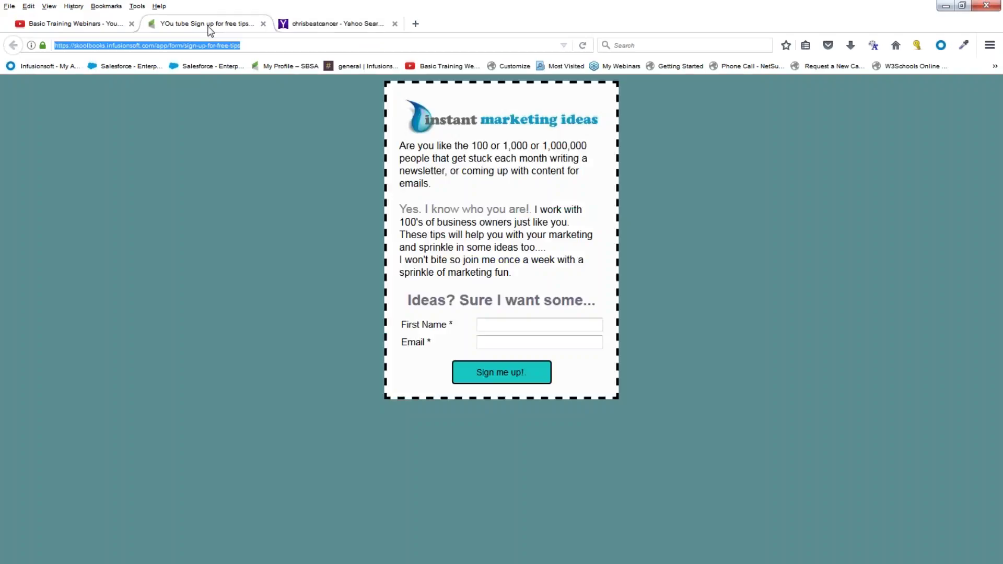
click(83, 23)
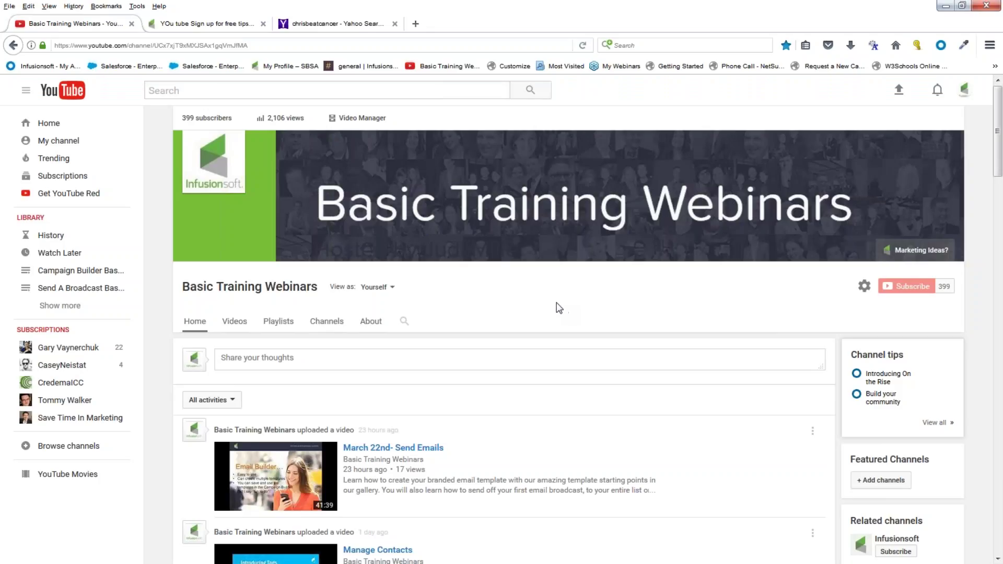
Open the banner's Marketing Ideas? sign-up form, then minimize Firefox to the Questions slide
click(909, 247)
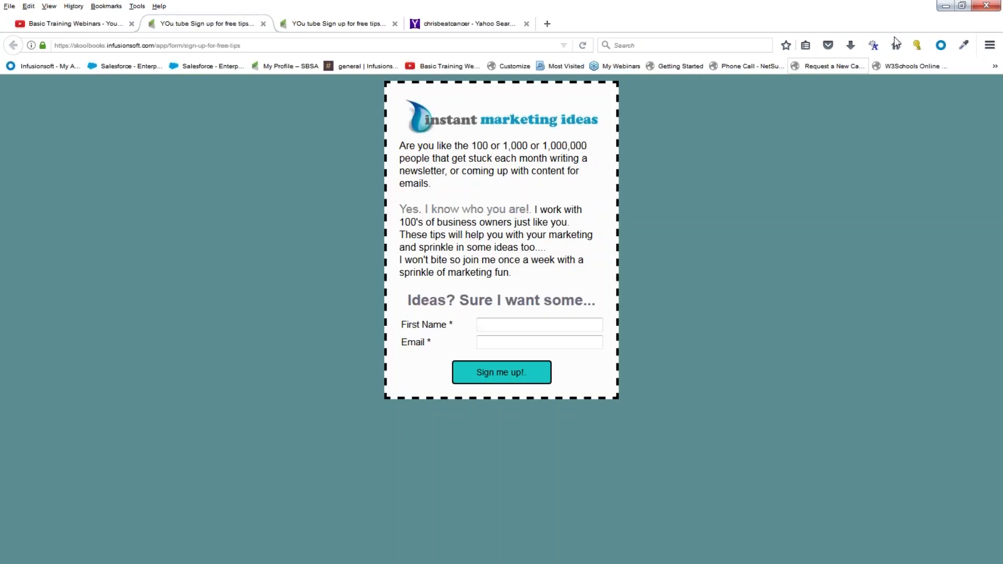
click(945, 8)
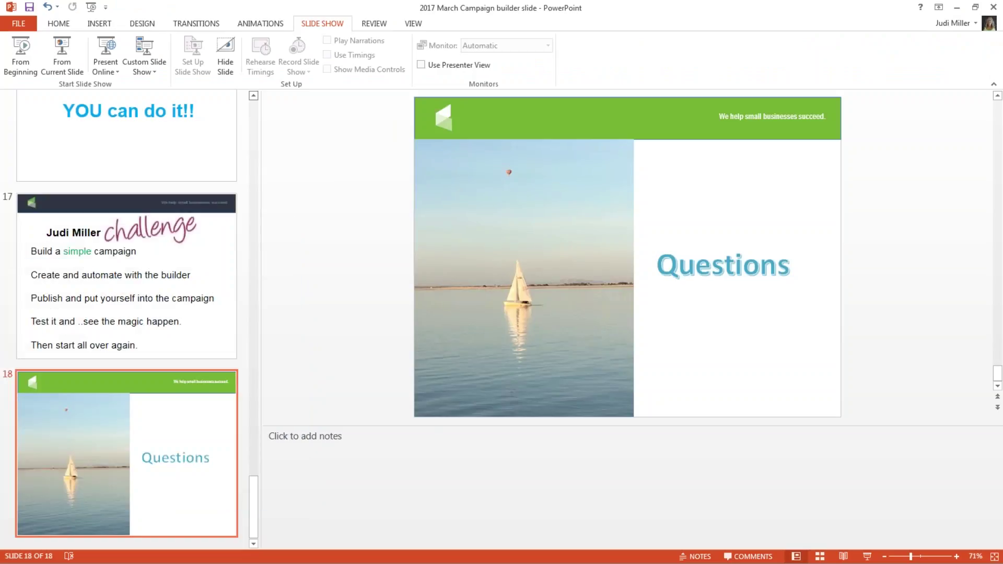